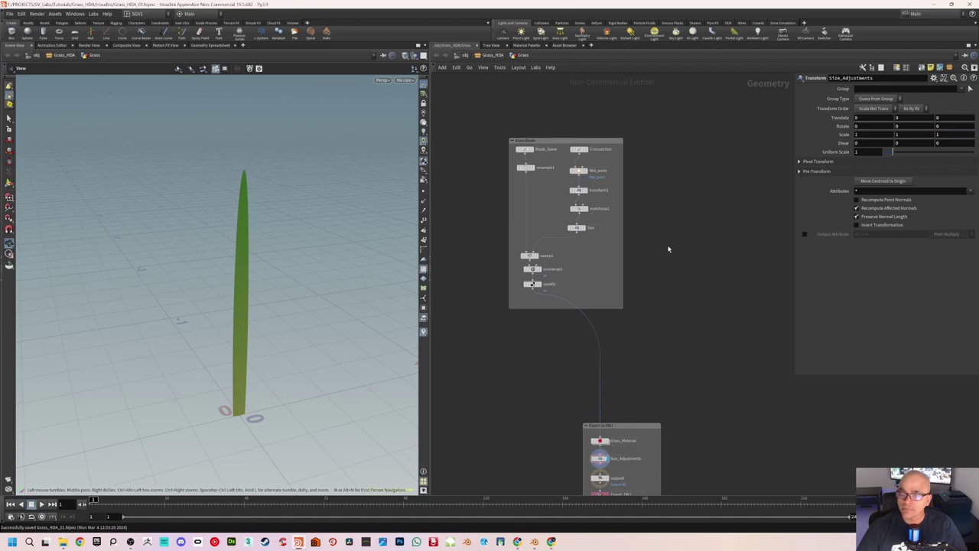
# Step: Box-select and deselect the Grass Blade nodes, then show wireframe over the shaded blade
pyautogui.moveTo(636, 215); pyautogui.dragTo(641, 237, button='middle')
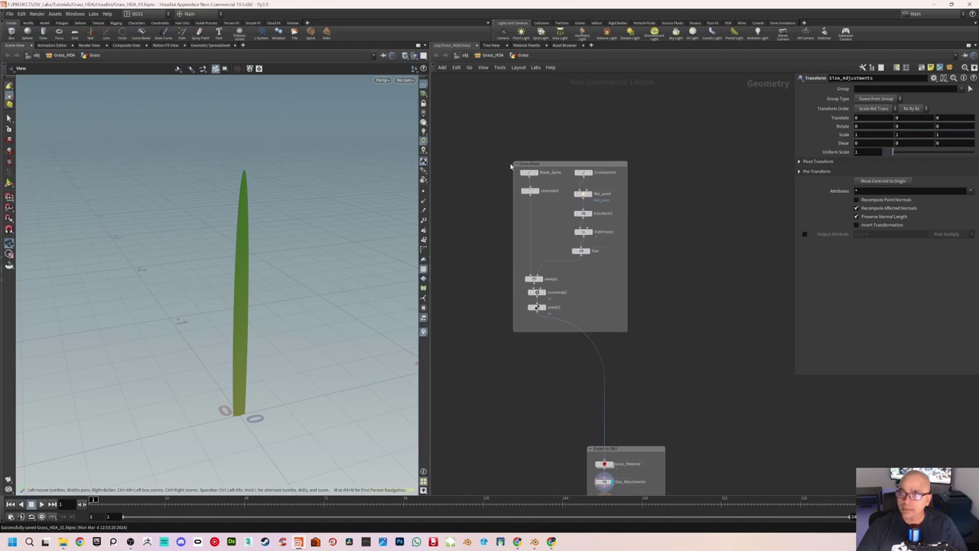
pyautogui.moveTo(485, 143)
pyautogui.mouseDown()
pyautogui.moveTo(635, 354)
pyautogui.moveTo(658, 346)
pyautogui.mouseUp()
pyautogui.click(658, 346)
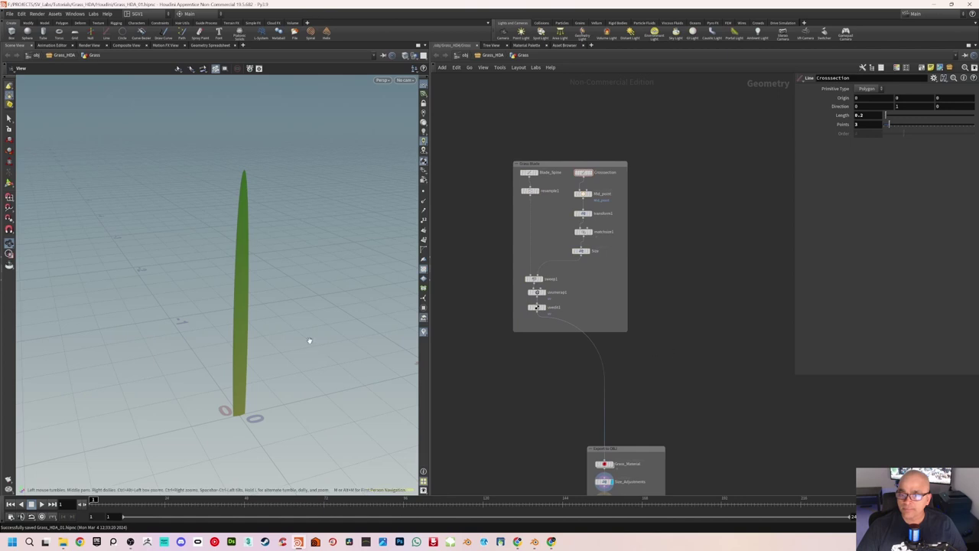
pyautogui.moveTo(309, 340)
pyautogui.mouseDown()
pyautogui.moveTo(247, 323)
pyautogui.moveTo(299, 323)
pyautogui.moveTo(262, 312)
pyautogui.moveTo(280, 332)
pyautogui.moveTo(280, 306)
pyautogui.mouseUp()
pyautogui.hotkey('shift', 'w')
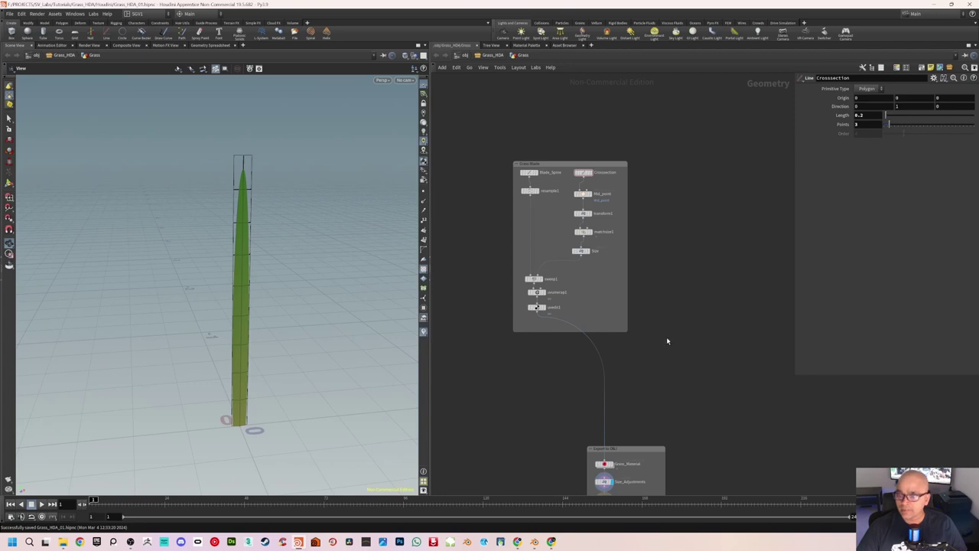
# Step: Orbit around the wireframed grass blade and zoom into the node network
pyautogui.moveTo(666, 340); pyautogui.dragTo(666, 258, button='middle')
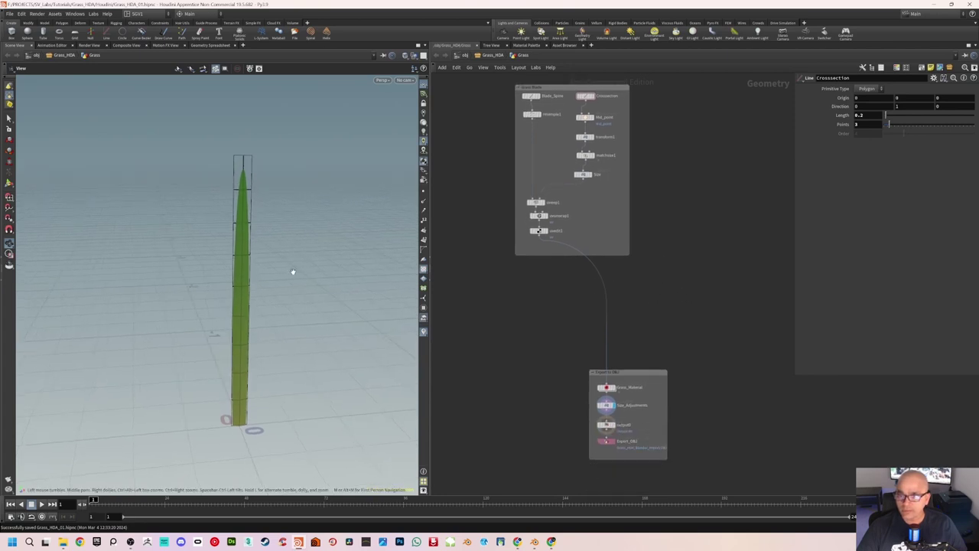
pyautogui.moveTo(290, 271); pyautogui.dragTo(297, 275)
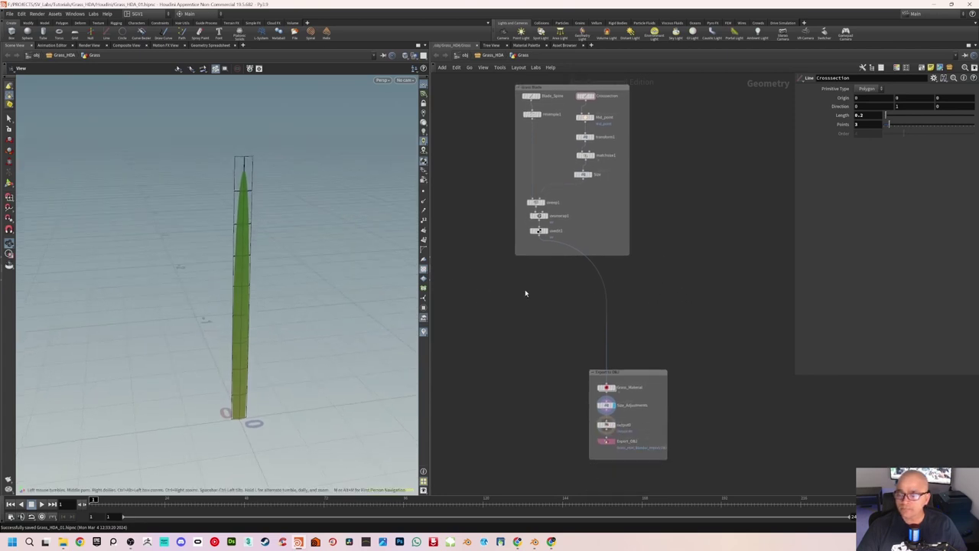
pyautogui.moveTo(367, 305)
pyautogui.mouseDown()
pyautogui.moveTo(276, 306)
pyautogui.moveTo(276, 275)
pyautogui.moveTo(265, 283)
pyautogui.moveTo(285, 273)
pyautogui.moveTo(262, 280)
pyautogui.moveTo(270, 284)
pyautogui.mouseUp()
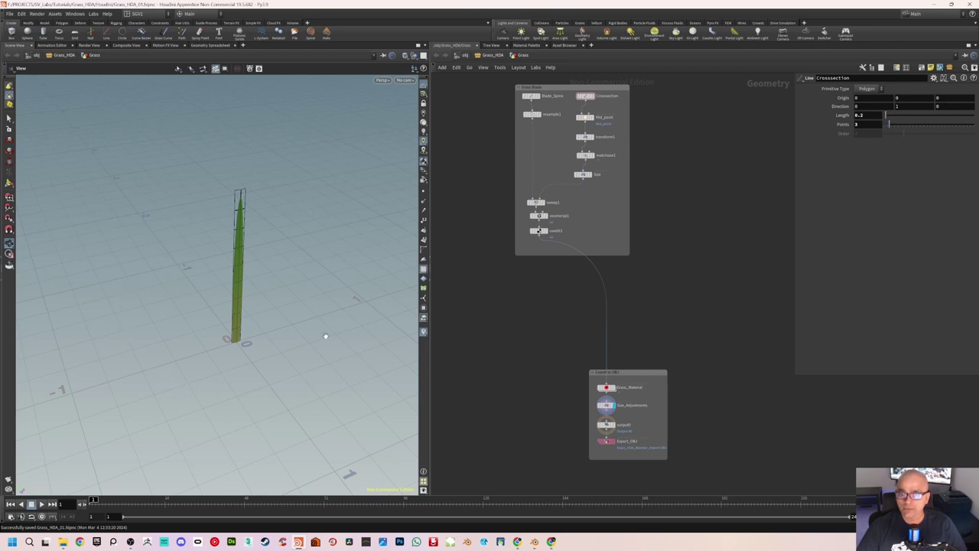
pyautogui.keyDown('alt'); pyautogui.moveTo(278, 306); pyautogui.dragTo(288, 312); pyautogui.keyUp('alt')
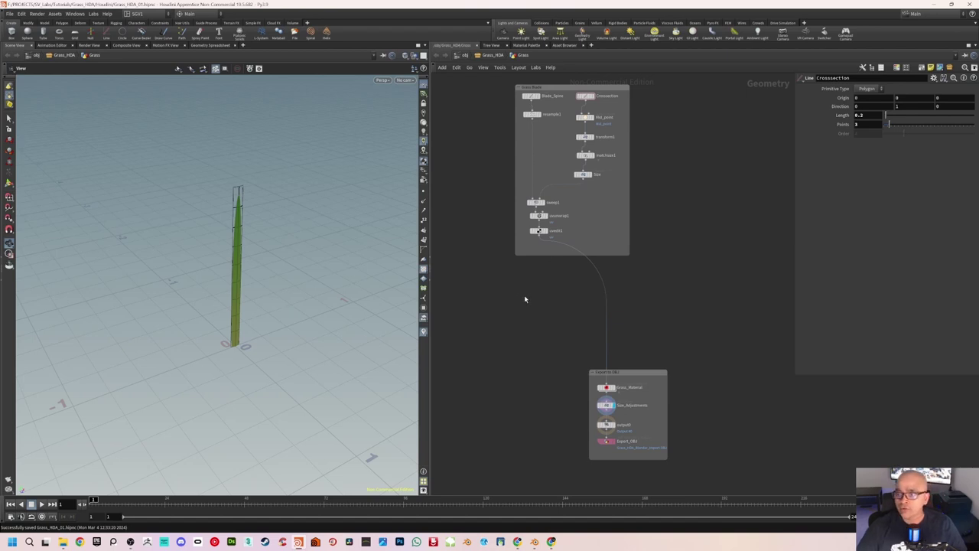
pyautogui.moveTo(542, 295); pyautogui.dragTo(528, 299, button='middle')
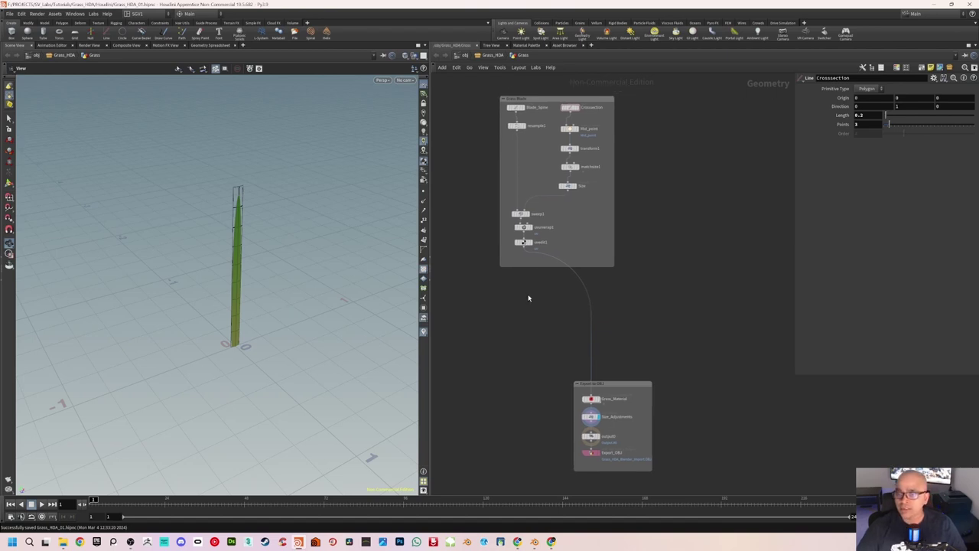
pyautogui.scroll(2, 253, 264)
pyautogui.scroll(2, 253, 265)
pyautogui.scroll(1, 253, 265)
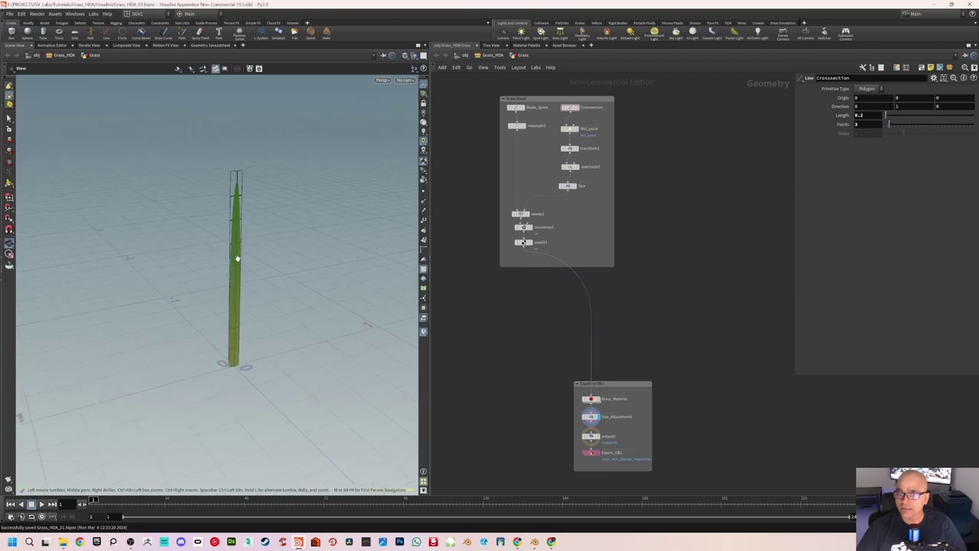
# Step: Return the blade to plain shaded display and view it edge-on
pyautogui.hotkey('shift', 'w')
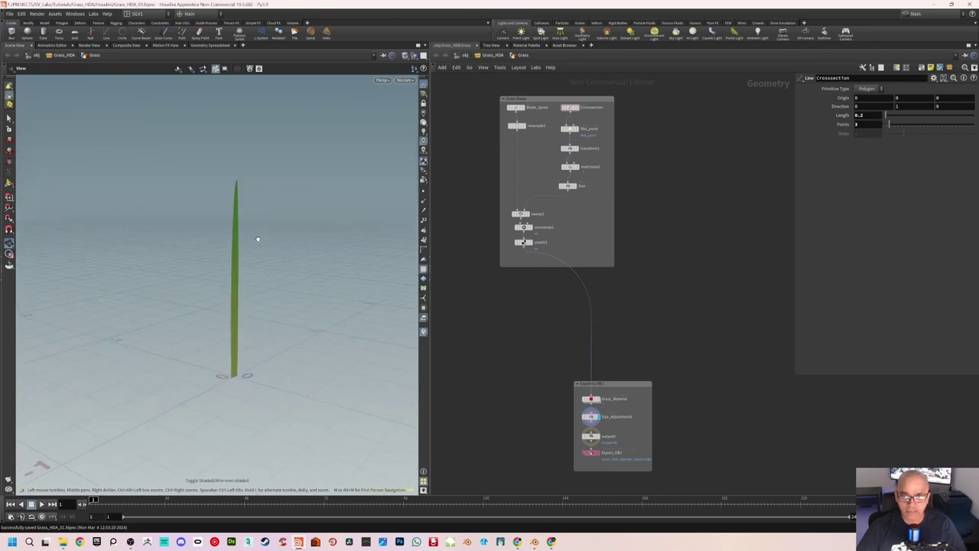
pyautogui.moveTo(258, 240)
pyautogui.mouseDown()
pyautogui.moveTo(341, 230)
pyautogui.moveTo(301, 256)
pyautogui.moveTo(234, 253)
pyautogui.moveTo(262, 242)
pyautogui.moveTo(220, 257)
pyautogui.moveTo(245, 236)
pyautogui.moveTo(228, 247)
pyautogui.moveTo(217, 240)
pyautogui.moveTo(270, 238)
pyautogui.moveTo(271, 253)
pyautogui.moveTo(260, 253)
pyautogui.mouseUp()
pyautogui.scroll(2, 233, 250)
pyautogui.scroll(2, 238, 252)
pyautogui.scroll(2, 237, 253)
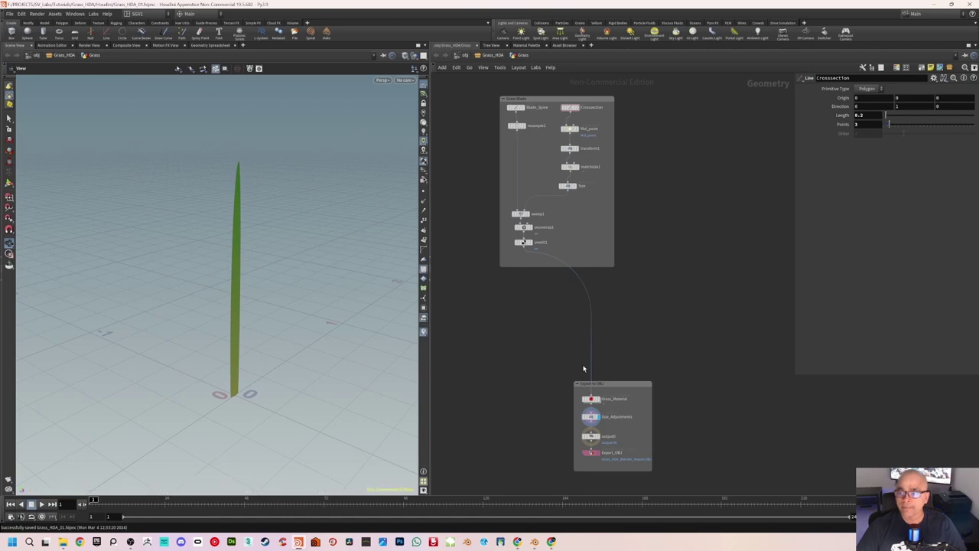
# Step: Show the uvedit1 node's UV Edit parameters: scale 5.84033, translate 0.188541 on primitives 0-17
pyautogui.moveTo(546, 373); pyautogui.dragTo(544, 357, button='middle')
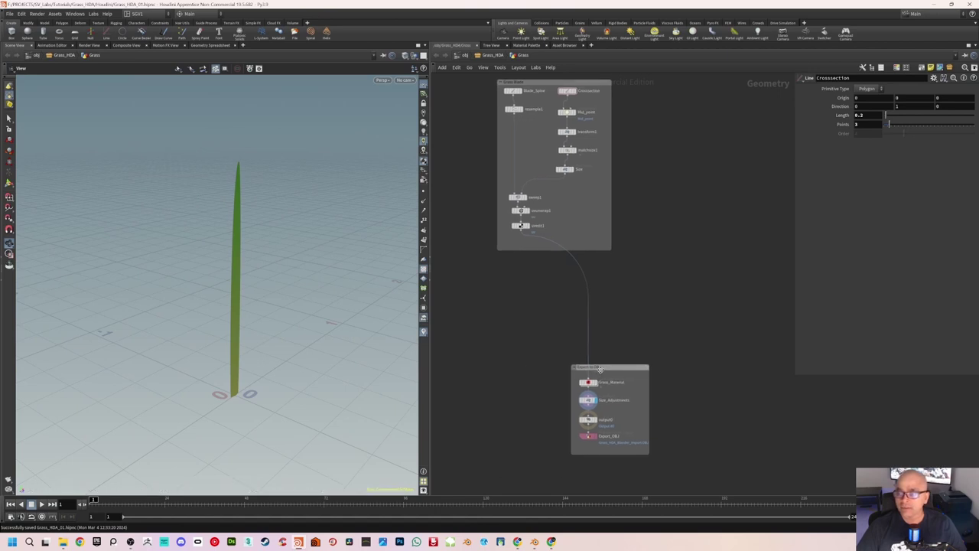
pyautogui.moveTo(604, 367); pyautogui.dragTo(623, 309)
pyautogui.scroll(3, 552, 322)
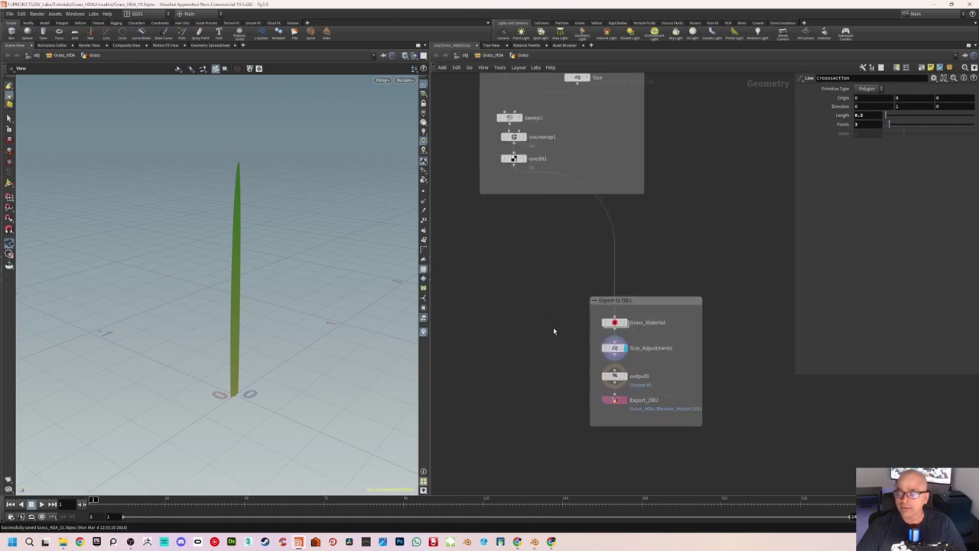
pyautogui.moveTo(557, 337); pyautogui.dragTo(561, 339, button='middle')
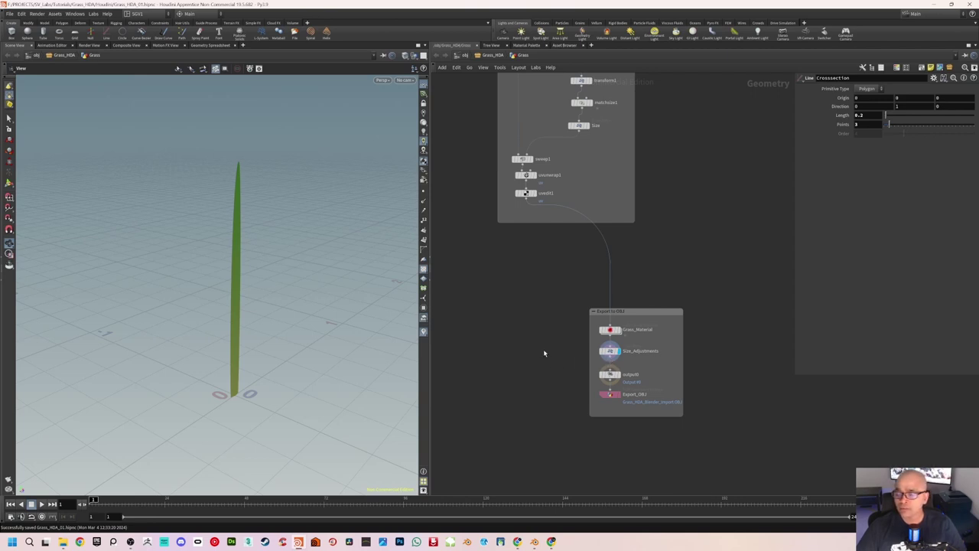
pyautogui.moveTo(290, 310); pyautogui.dragTo(233, 287)
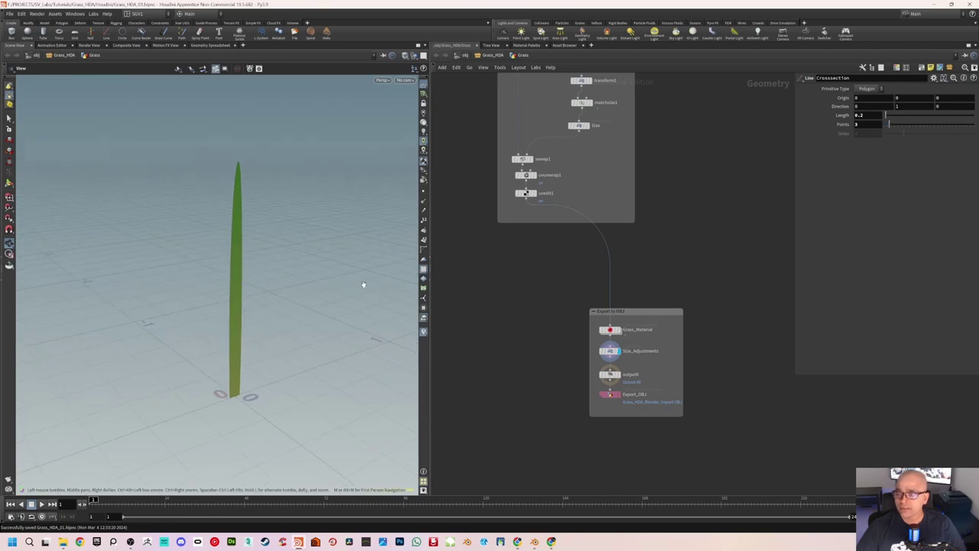
pyautogui.moveTo(485, 231); pyautogui.dragTo(491, 280, button='middle')
pyautogui.click(529, 241)
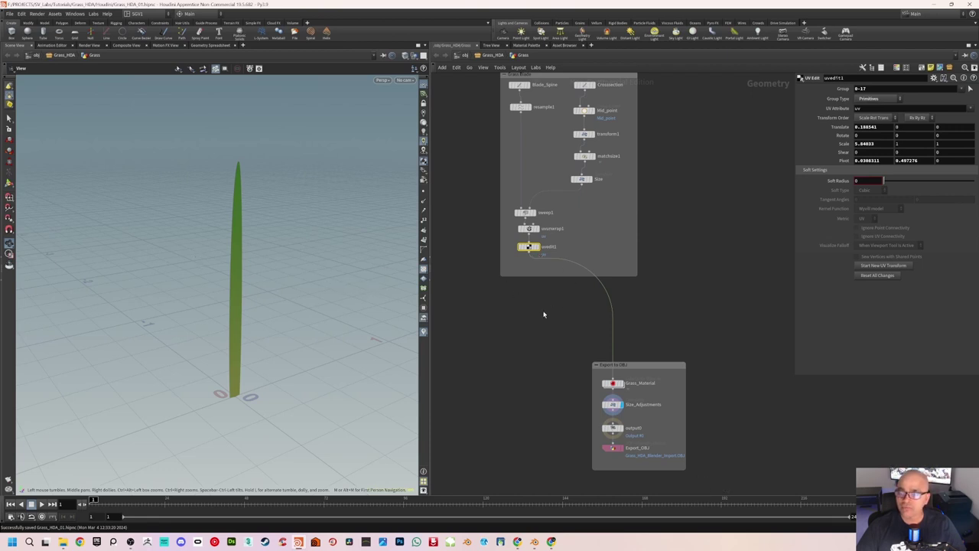
# Step: Inspect the Size_Adjustments transform (zero translate and rotate, uniform scale 1), then deselect it
pyautogui.moveTo(544, 323); pyautogui.dragTo(540, 276, button='middle')
pyautogui.scroll(1, 539, 287)
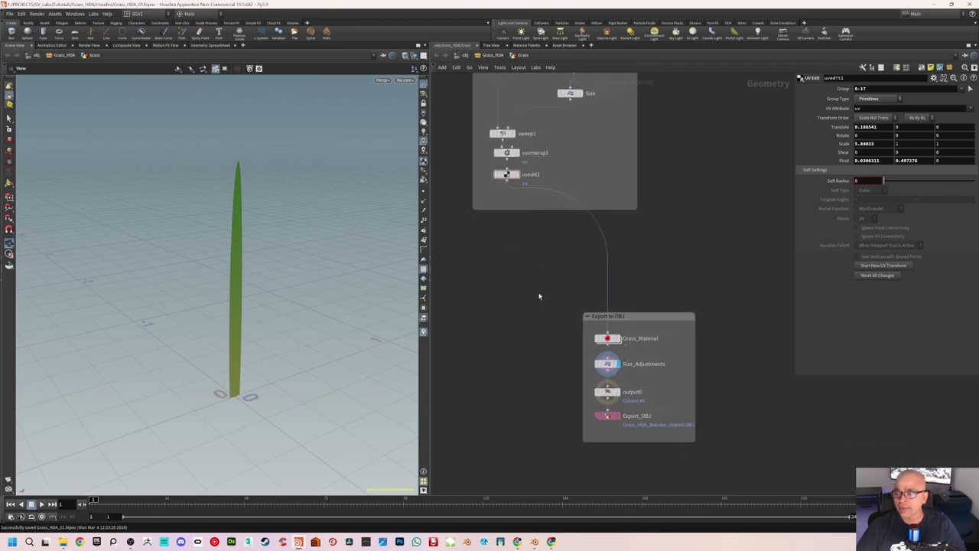
pyautogui.click(608, 364)
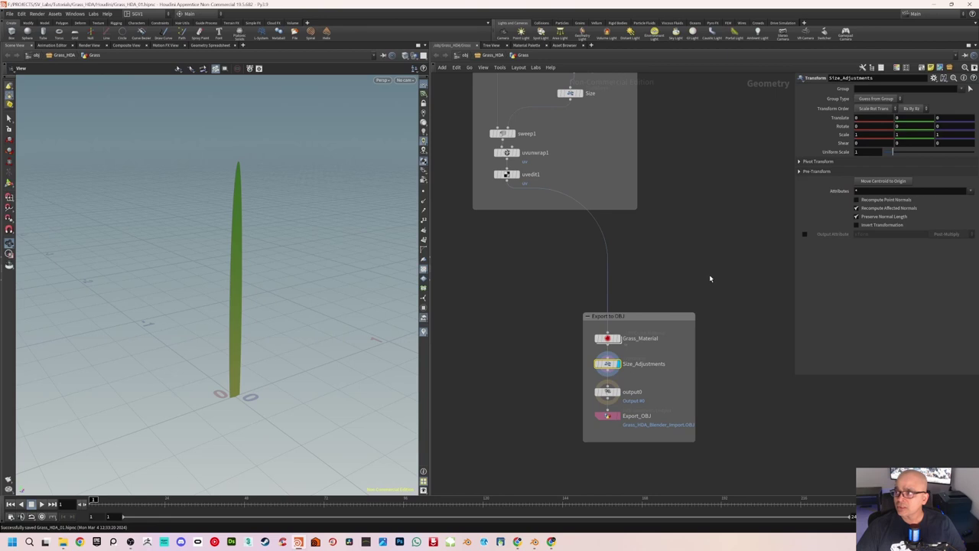
pyautogui.click(779, 138)
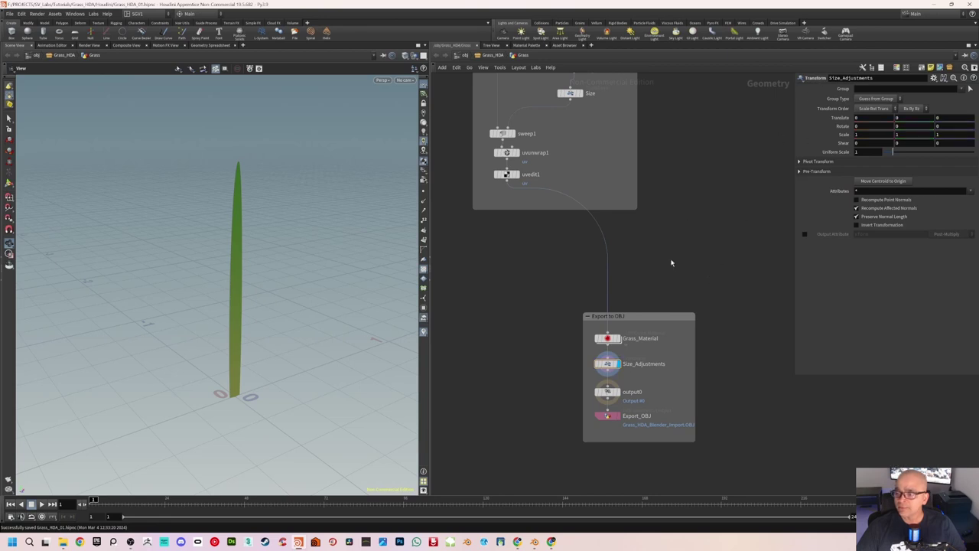
# Step: Drag the Export to OBJ network box up closer to the blade-building box
pyautogui.moveTo(685, 279); pyautogui.dragTo(674, 296, button='middle')
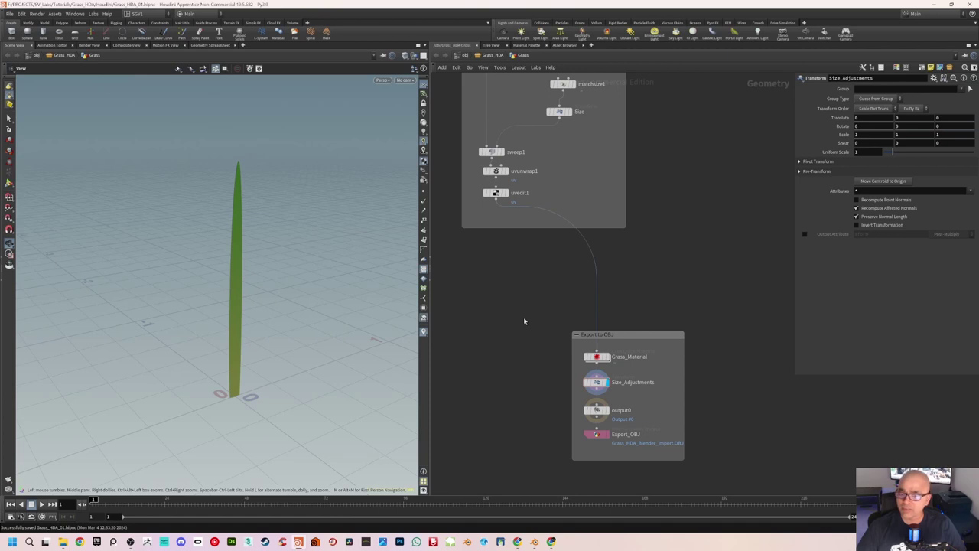
pyautogui.moveTo(258, 273); pyautogui.dragTo(250, 284)
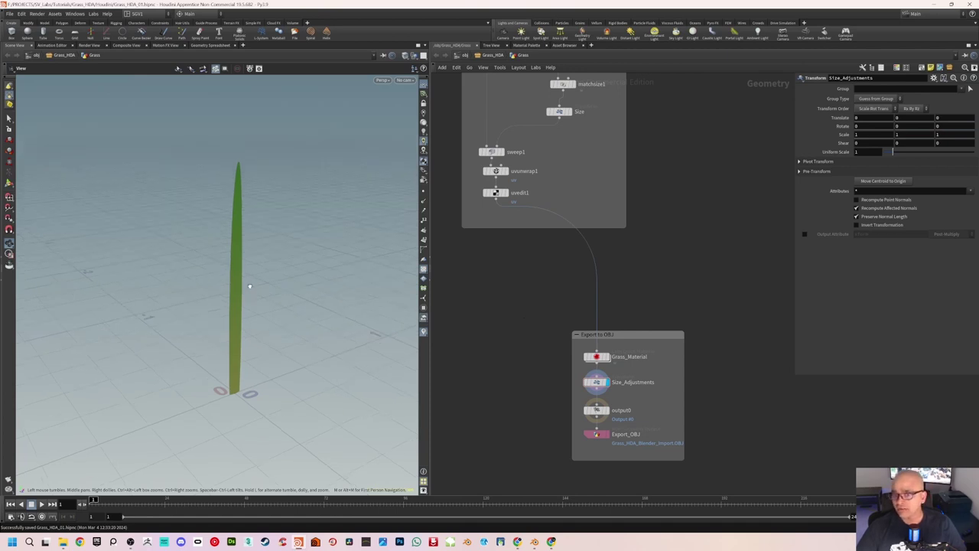
pyautogui.moveTo(539, 323); pyautogui.dragTo(613, 314, button='middle')
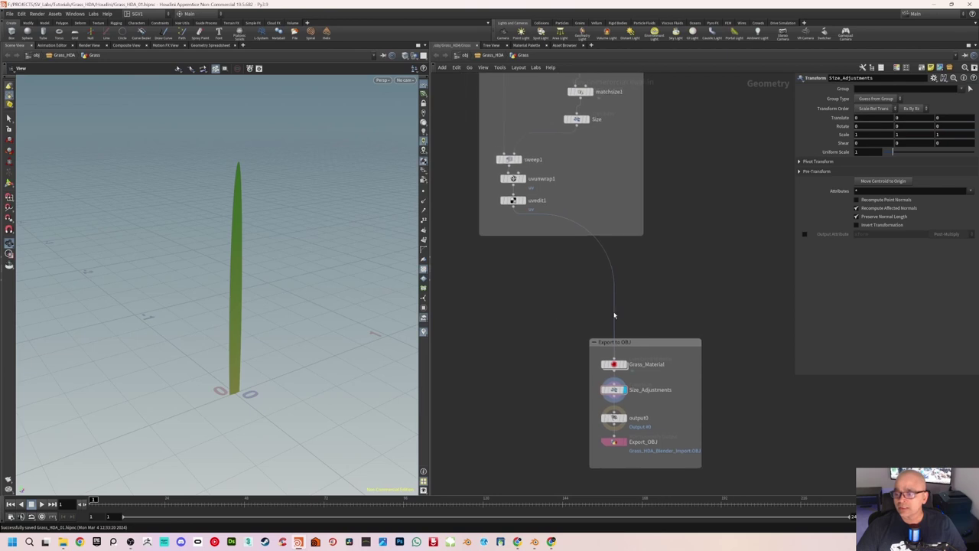
pyautogui.moveTo(633, 342); pyautogui.dragTo(632, 302)
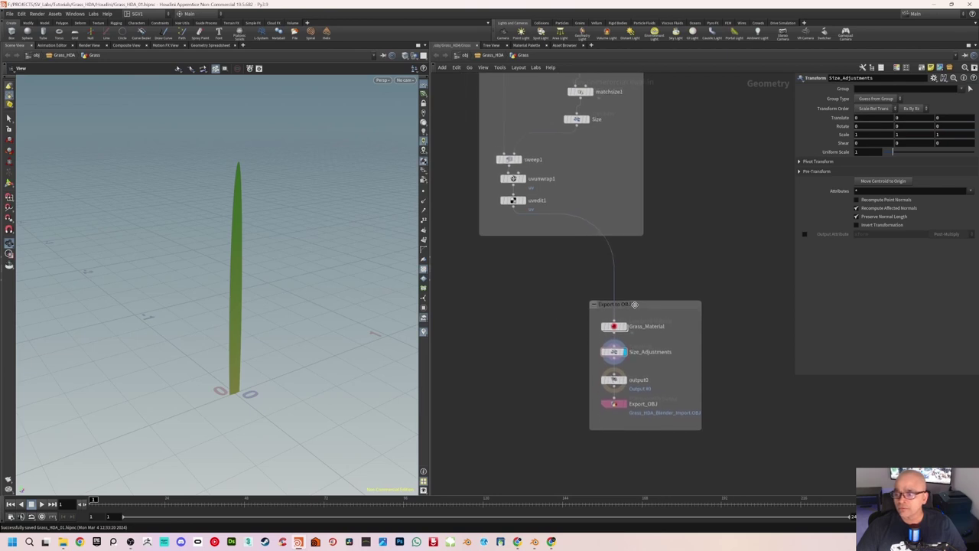
pyautogui.moveTo(541, 303)
pyautogui.mouseDown(button='middle')
pyautogui.moveTo(553, 349)
pyautogui.moveTo(572, 275)
pyautogui.moveTo(546, 344)
pyautogui.moveTo(566, 297)
pyautogui.mouseUp(button='middle')
pyautogui.scroll(1, 582, 249)
pyautogui.scroll(-2, 564, 287)
pyautogui.scroll(1, 566, 298)
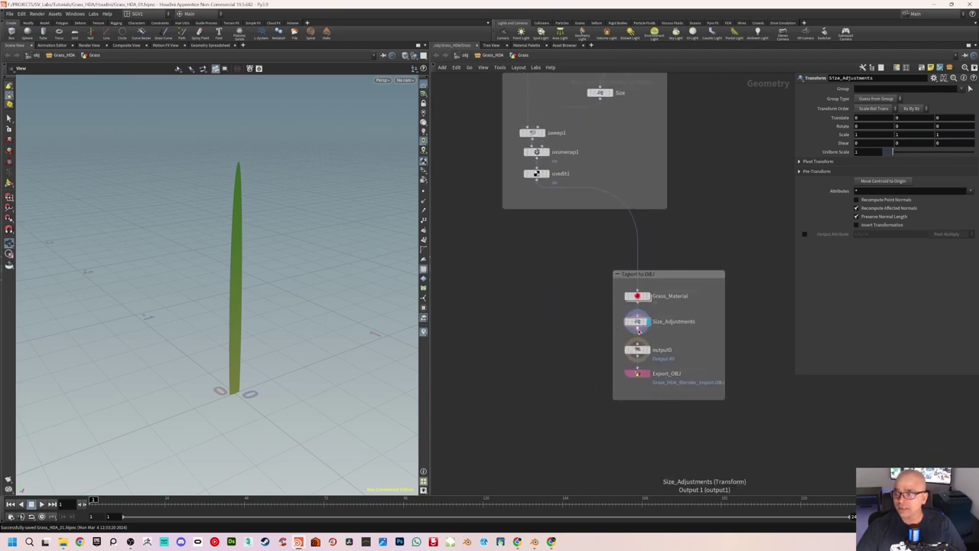
# Step: Add a Bend node, bend1, to the grass network
pyautogui.press('Tab')
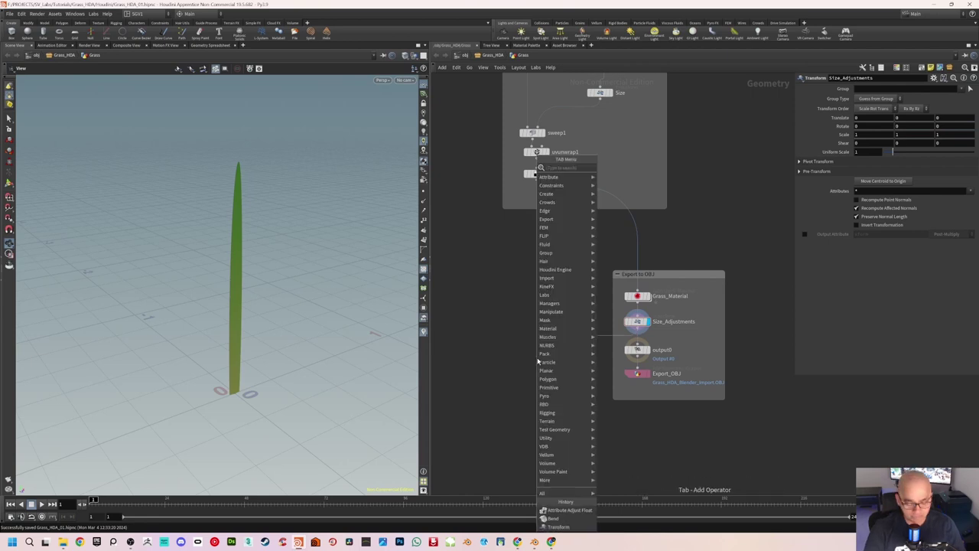
pyautogui.write('bend')
pyautogui.press('Return')
pyautogui.click(538, 359)
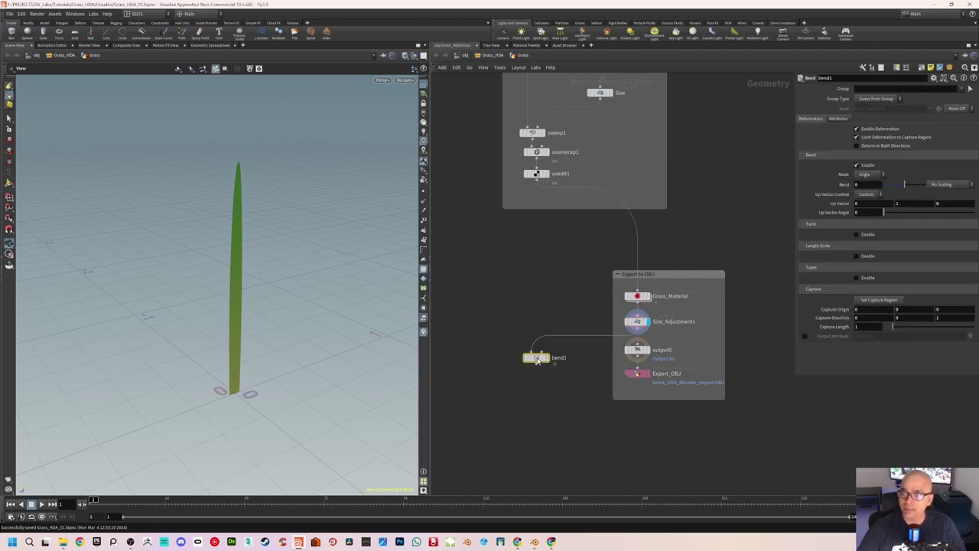
pyautogui.moveTo(536, 358)
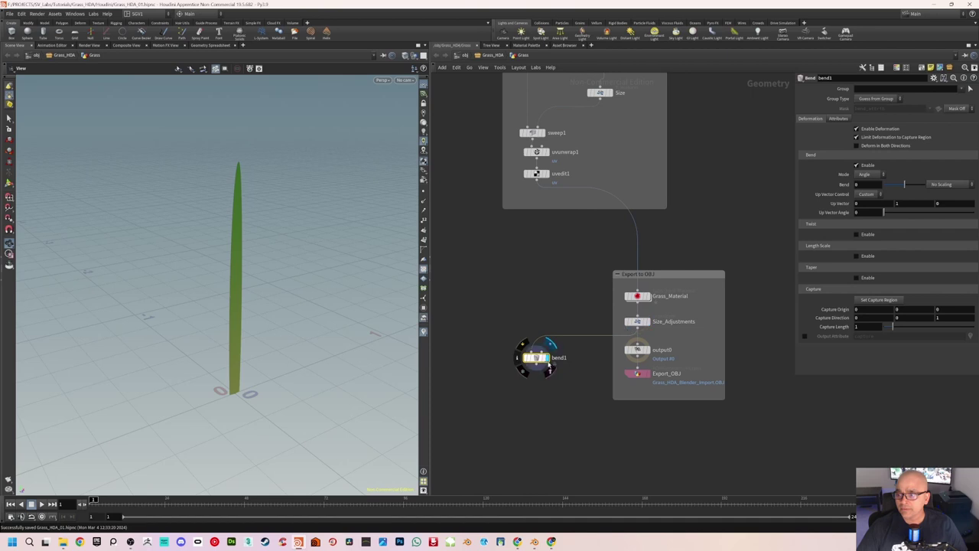
# Step: Activate the Handle tool to show bend1's capture region around the blade
pyautogui.moveTo(262, 301); pyautogui.dragTo(296, 314)
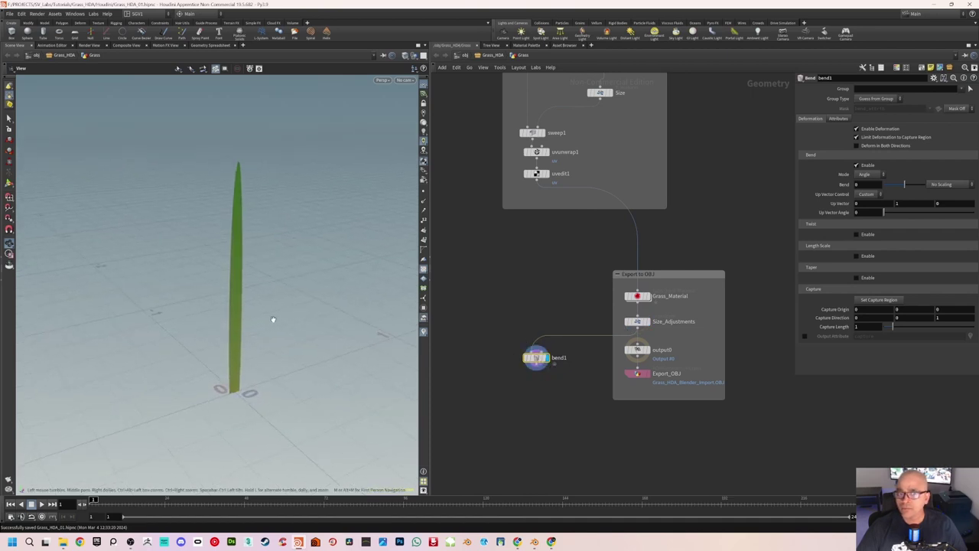
pyautogui.moveTo(265, 307); pyautogui.dragTo(269, 313)
pyautogui.click(9, 120)
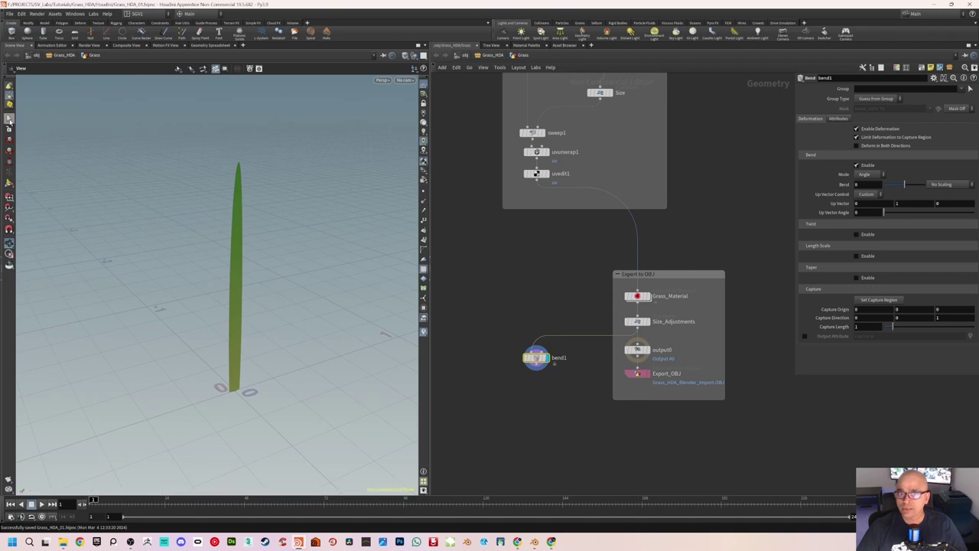
pyautogui.moveTo(194, 265); pyautogui.dragTo(198, 273)
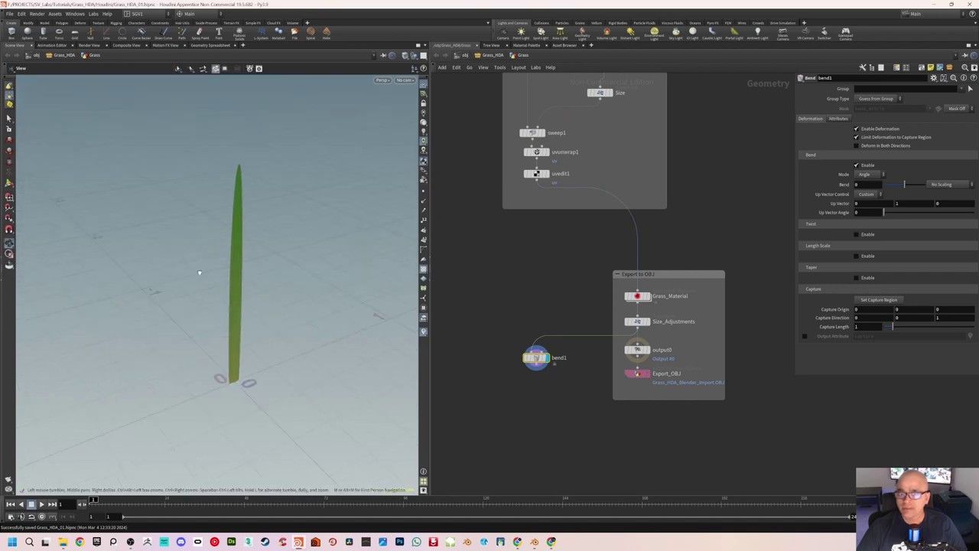
pyautogui.click(10, 183)
pyautogui.moveTo(149, 270)
pyautogui.mouseDown()
pyautogui.moveTo(197, 252)
pyautogui.moveTo(163, 265)
pyautogui.moveTo(144, 247)
pyautogui.mouseUp()
# Step: Try a few bend amounts on bend1, then drag the Bend slider back to 0
pyautogui.press('Return')
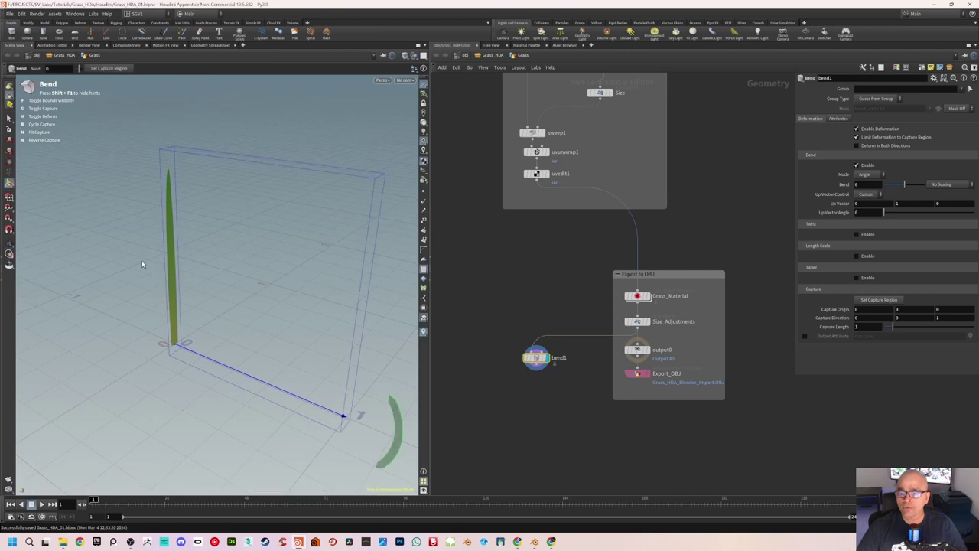
pyautogui.press('f')
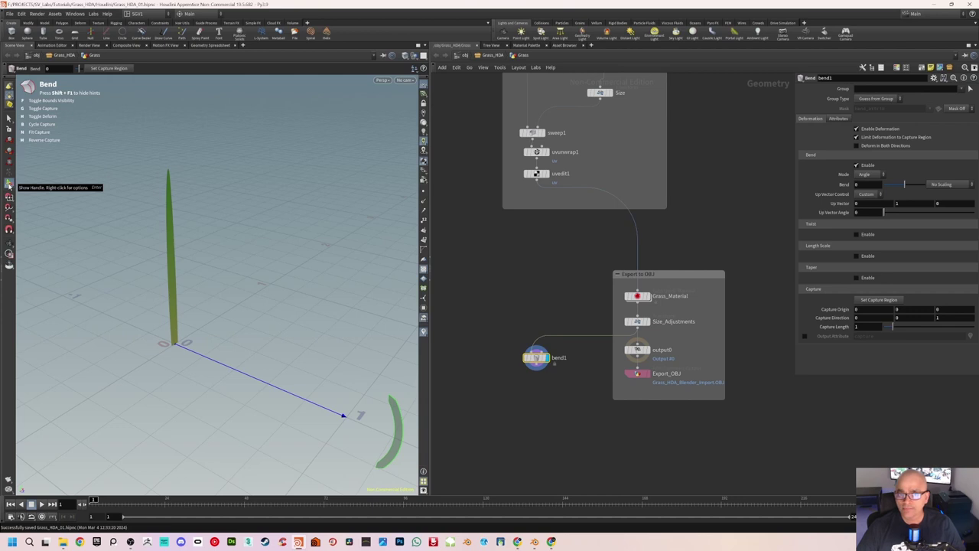
pyautogui.moveTo(136, 265)
pyautogui.keyDown('alt'); pyautogui.mouseDown()
pyautogui.moveTo(153, 257)
pyautogui.moveTo(284, 313)
pyautogui.moveTo(236, 299)
pyautogui.mouseUp(); pyautogui.keyUp('alt')
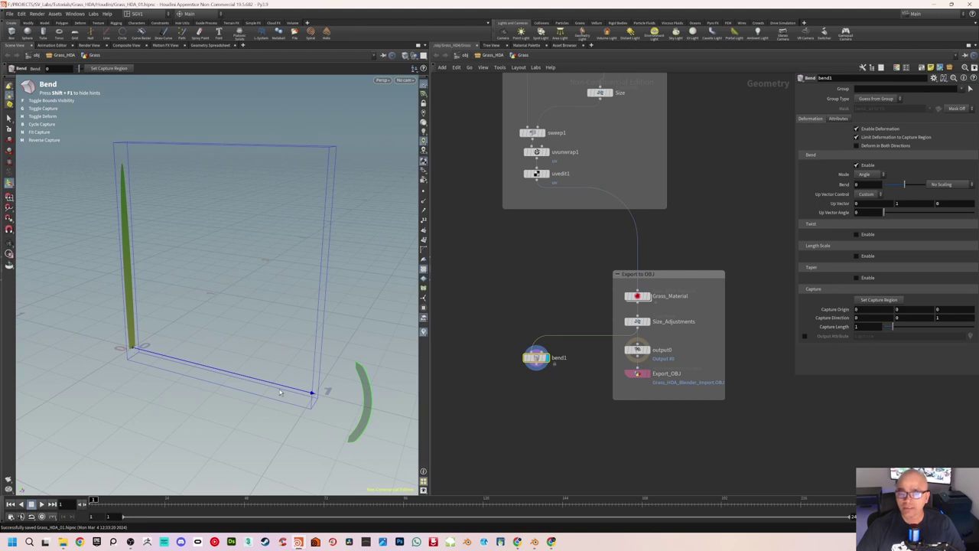
pyautogui.keyDown('alt'); pyautogui.moveTo(152, 275); pyautogui.dragTo(164, 273); pyautogui.keyUp('alt')
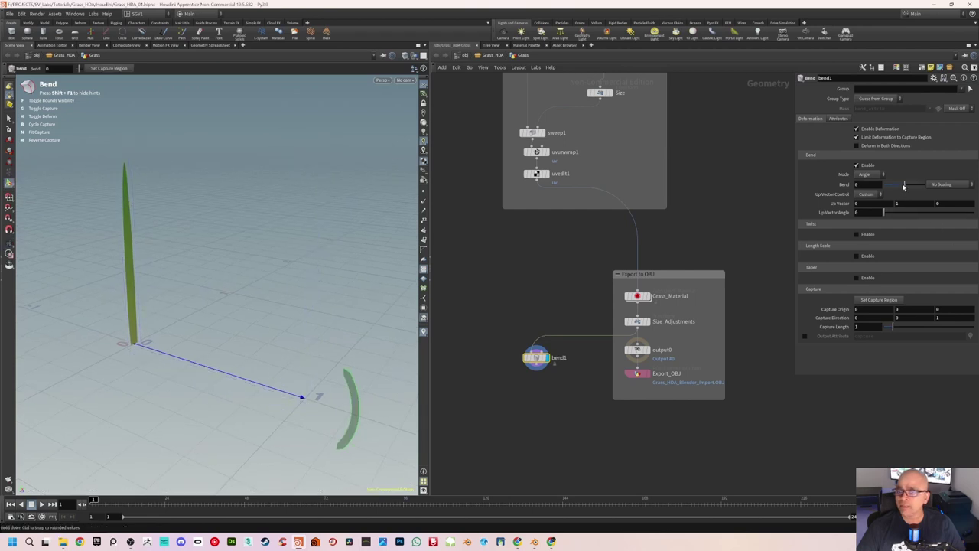
pyautogui.moveTo(903, 186)
pyautogui.mouseDown()
pyautogui.moveTo(912, 184)
pyautogui.moveTo(900, 183)
pyautogui.mouseUp()
pyautogui.moveTo(913, 184); pyautogui.dragTo(785, 220)
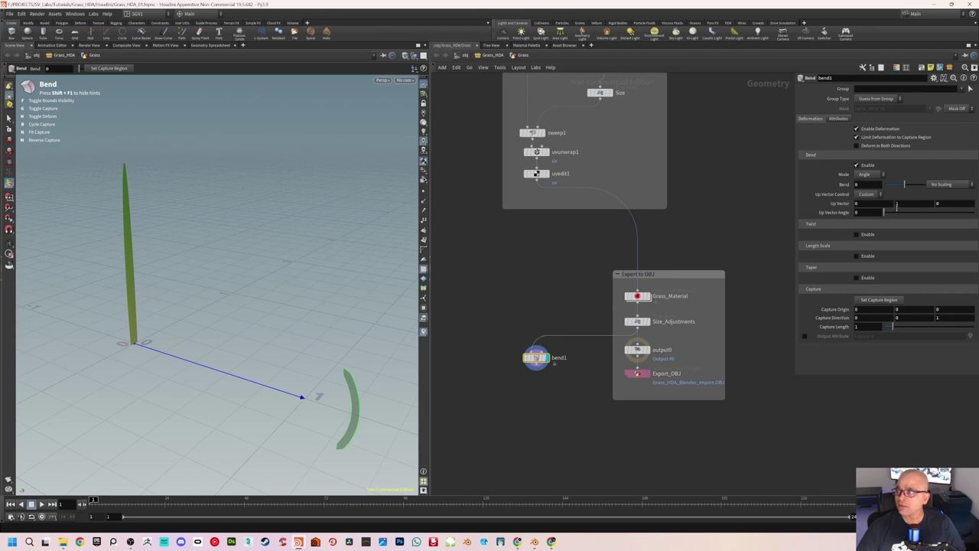
# Step: Set bend1's Up Vector to 0, 0, 1
pyautogui.click(896, 204)
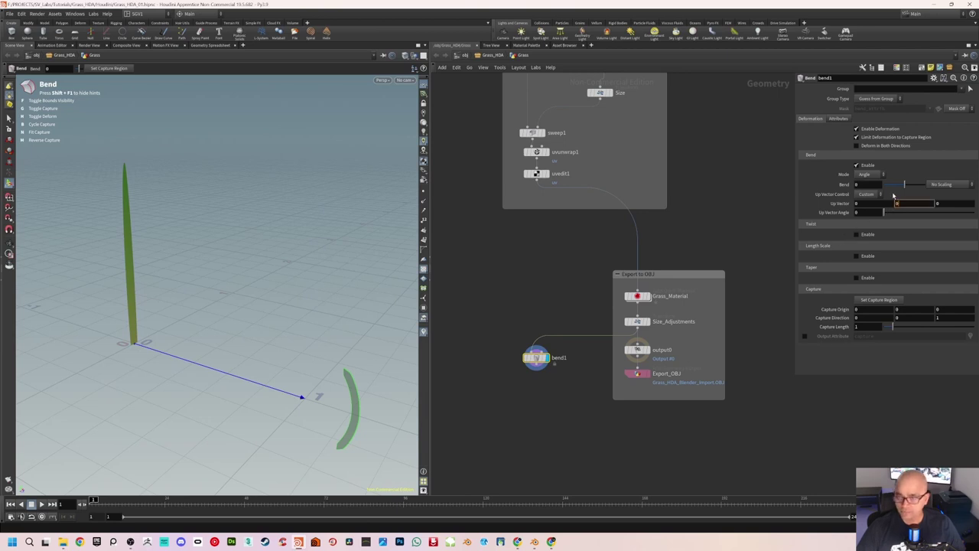
pyautogui.press('Return')
pyautogui.click(951, 204)
pyautogui.write('1')
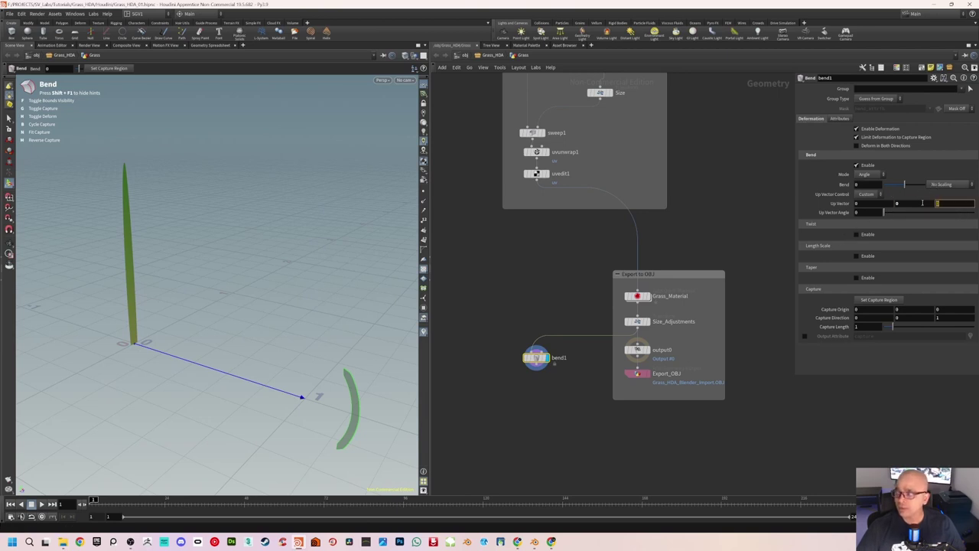
pyautogui.press('Return')
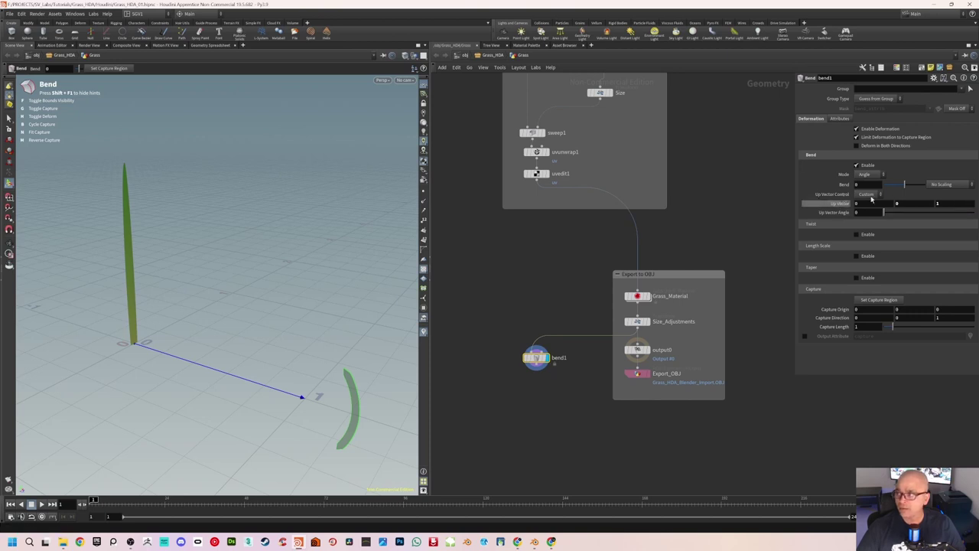
# Step: Set bend1's Capture Direction to 0, 1, 0
pyautogui.moveTo(309, 326); pyautogui.dragTo(278, 317)
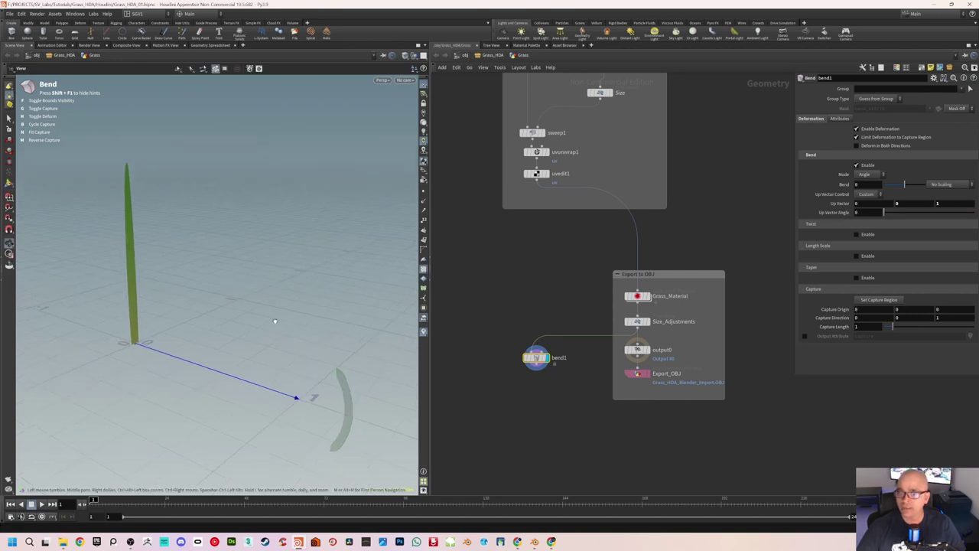
pyautogui.press('Return')
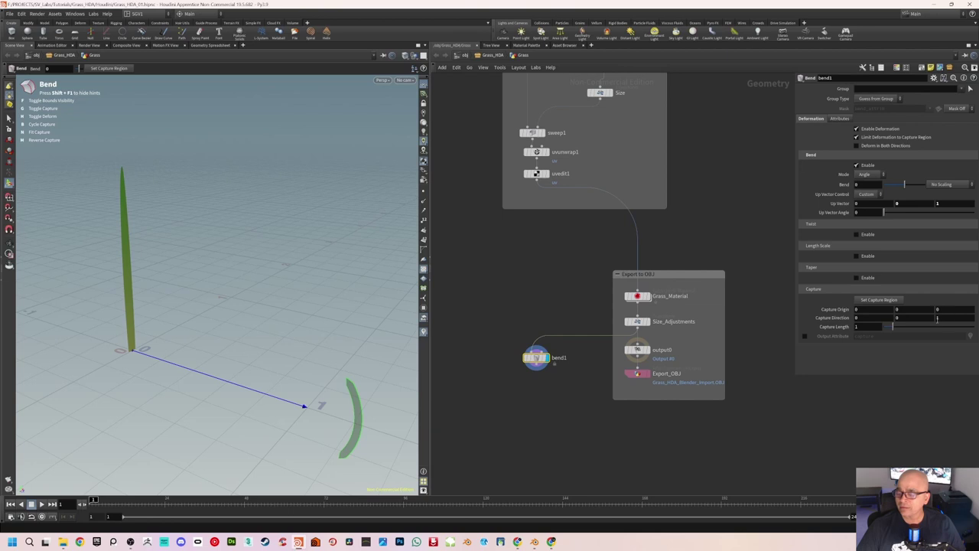
pyautogui.moveTo(211, 367); pyautogui.dragTo(205, 377)
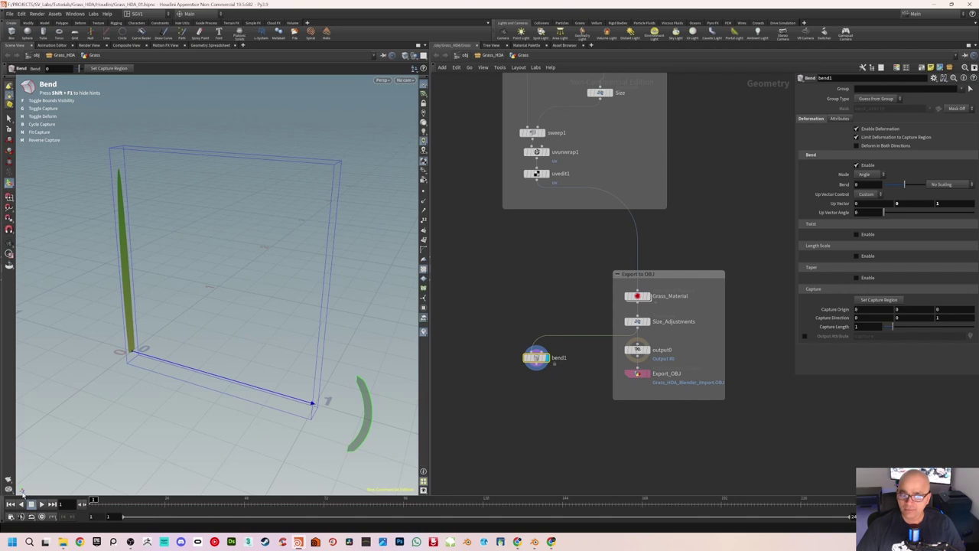
pyautogui.click(936, 317)
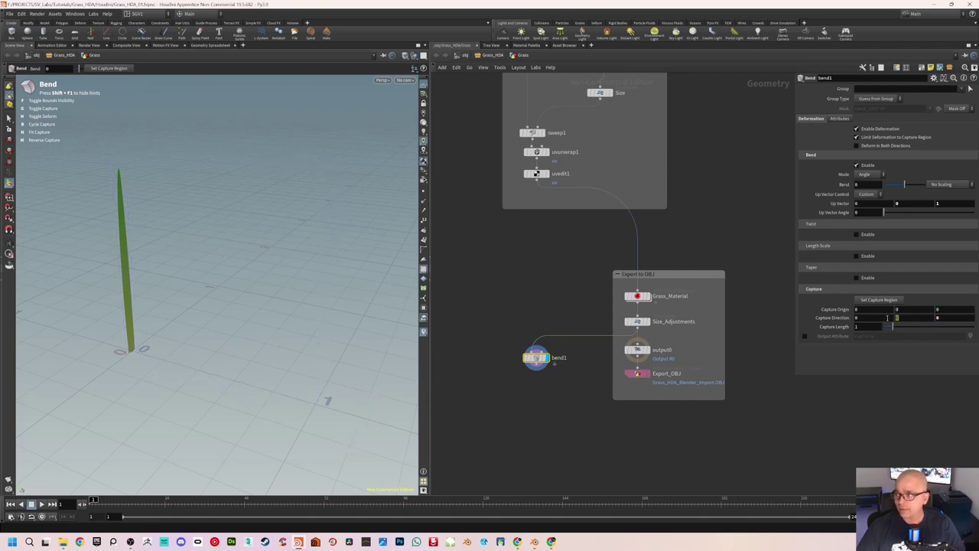
pyautogui.write('1')
pyautogui.press('Return')
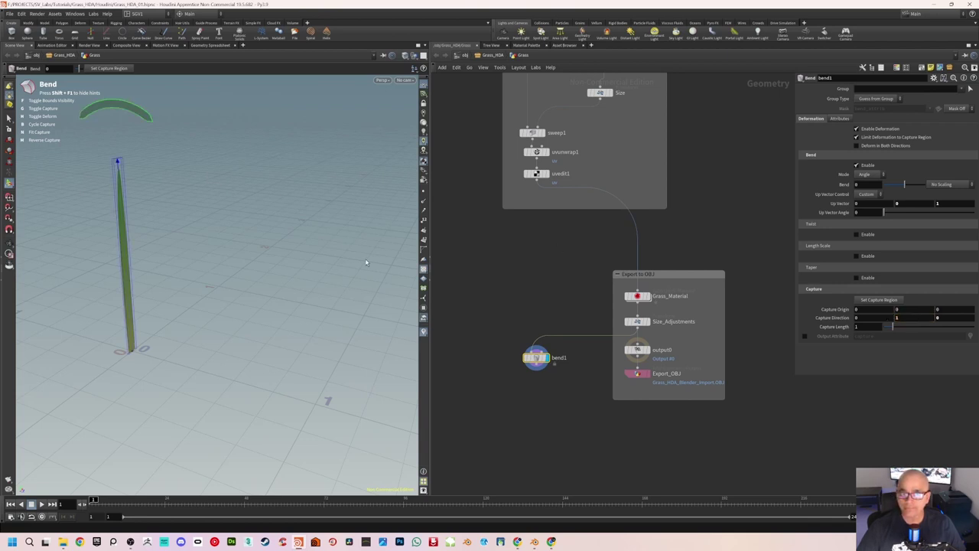
# Step: Test bending the centred blade with the bend handle and Bend slider
pyautogui.press('Escape')
pyautogui.moveTo(186, 202)
pyautogui.mouseDown()
pyautogui.moveTo(212, 210)
pyautogui.moveTo(212, 235)
pyautogui.moveTo(308, 238)
pyautogui.moveTo(260, 214)
pyautogui.mouseUp()
pyautogui.press('Return')
pyautogui.press('Escape')
pyautogui.press('Return')
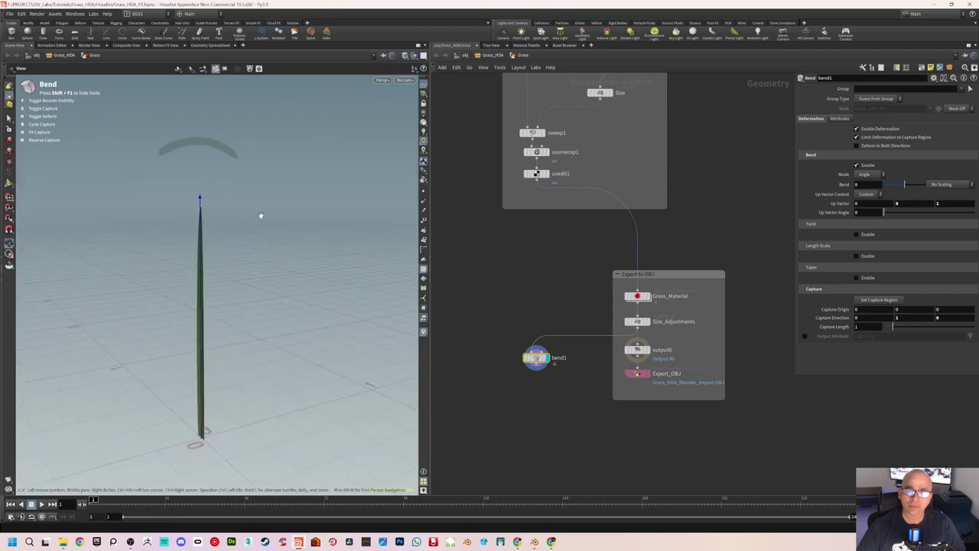
pyautogui.moveTo(199, 146)
pyautogui.mouseDown()
pyautogui.moveTo(69, 234)
pyautogui.moveTo(264, 238)
pyautogui.moveTo(225, 225)
pyautogui.moveTo(233, 222)
pyautogui.mouseUp()
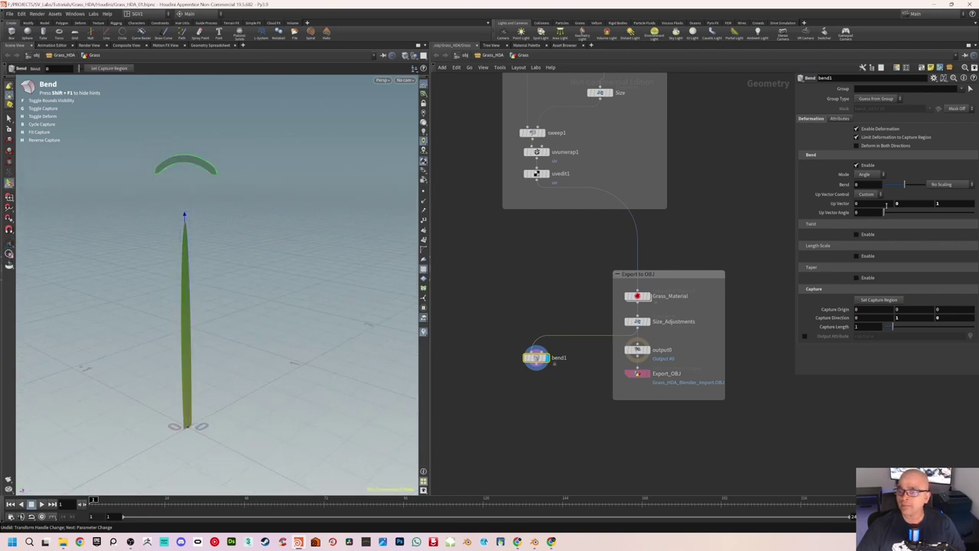
pyautogui.moveTo(221, 298); pyautogui.dragTo(302, 318)
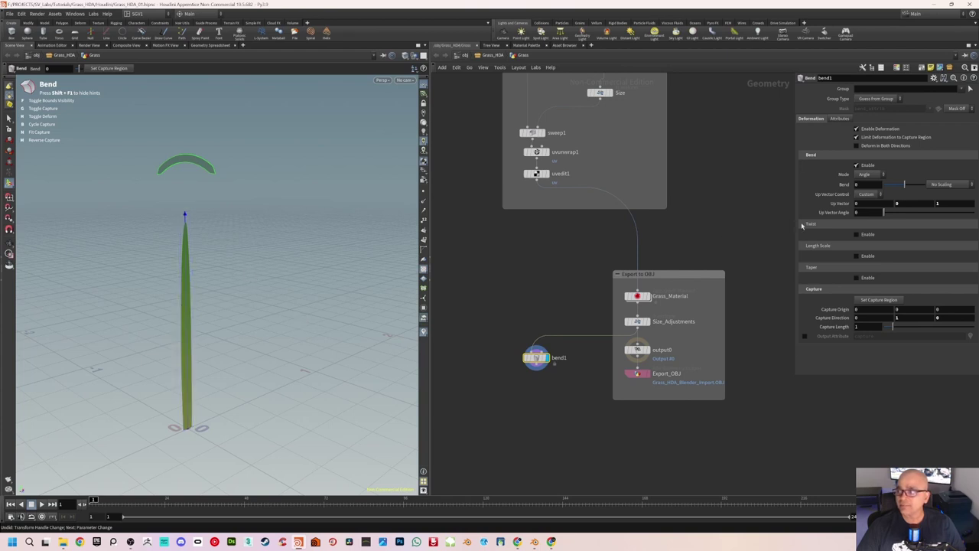
pyautogui.moveTo(905, 186)
pyautogui.mouseDown()
pyautogui.moveTo(913, 186)
pyautogui.moveTo(904, 186)
pyautogui.mouseUp()
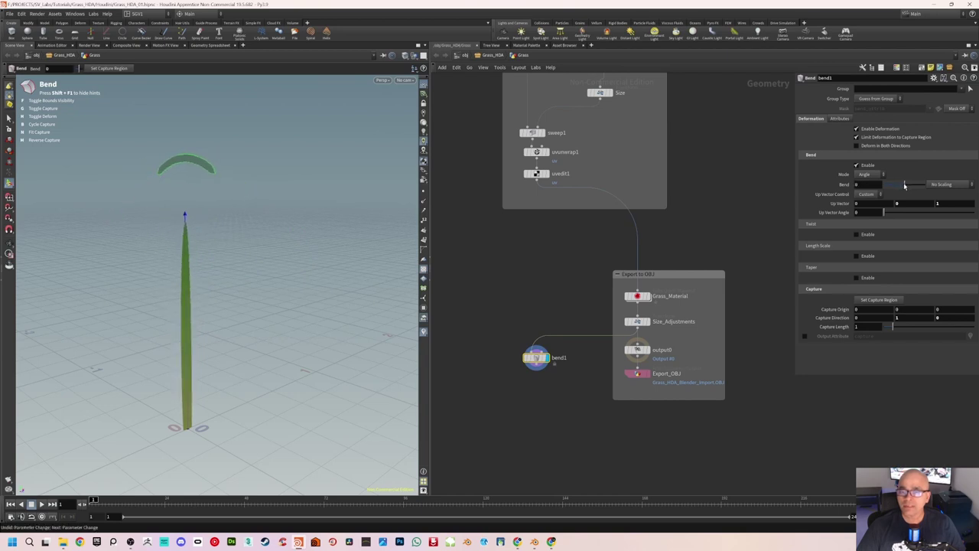
pyautogui.press('Escape')
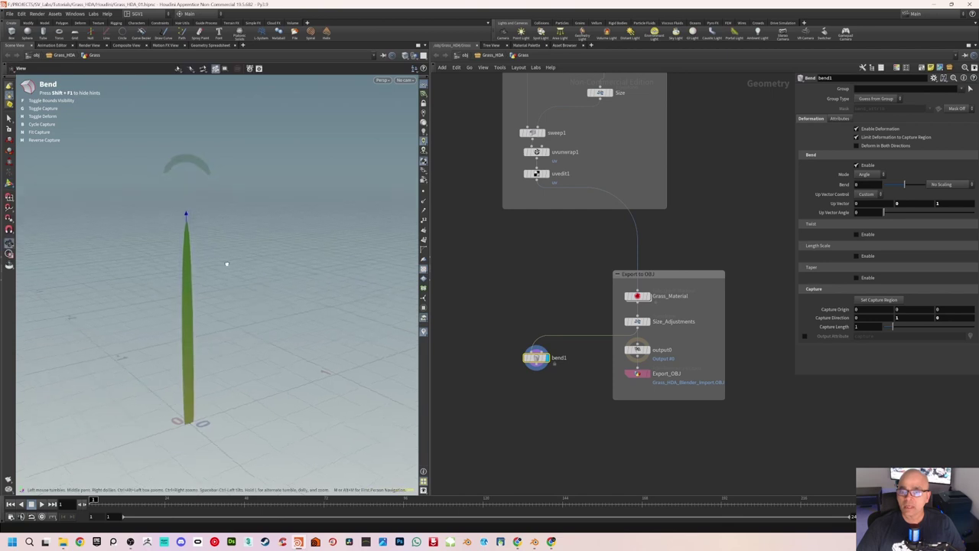
pyautogui.press('Return')
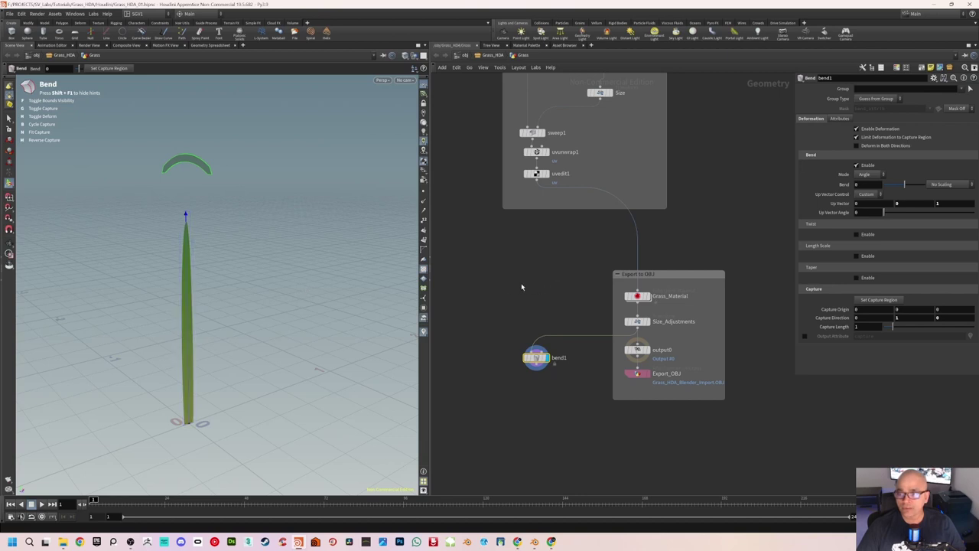
pyautogui.scroll(5, 514, 252)
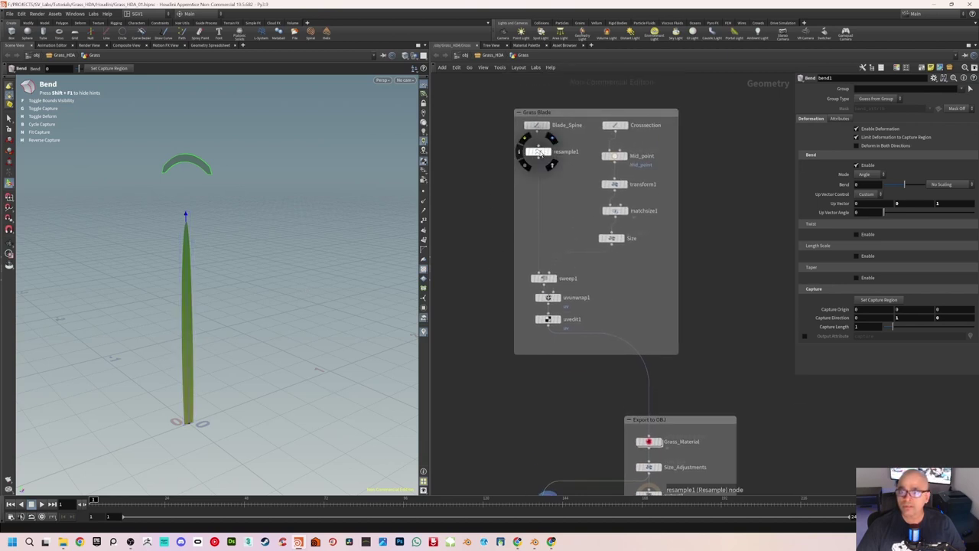
# Step: Enable the 'curveu' Curve U Attribute on resample1
pyautogui.click(537, 152)
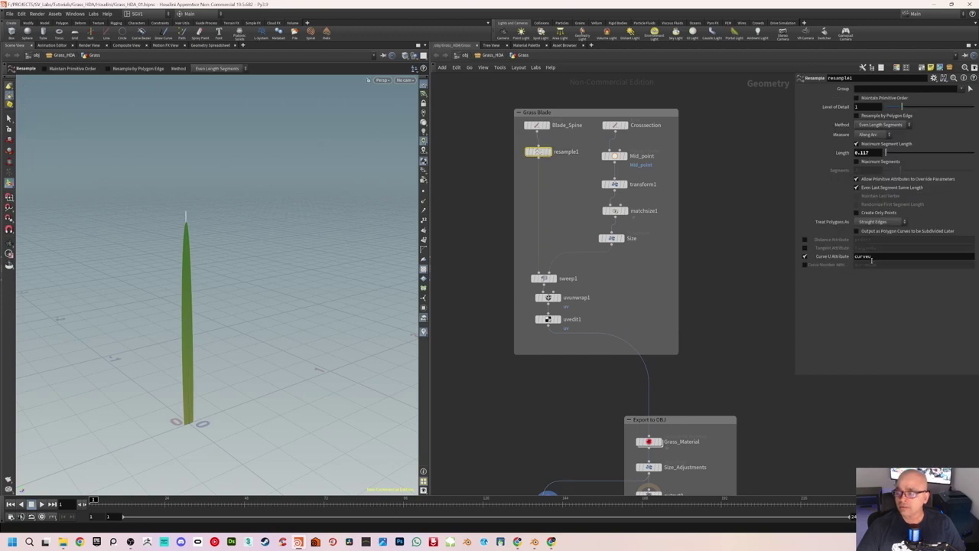
pyautogui.scroll(-1, 729, 311)
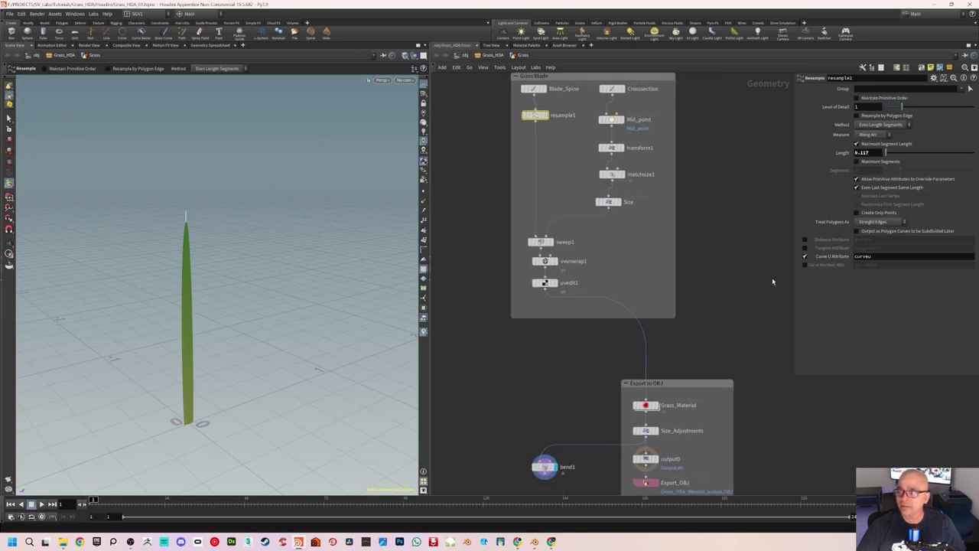
pyautogui.press('Return')
pyautogui.scroll(-1, 561, 368)
# Step: Select bend1, hide its capture region, and save the scene with Ctrl+S
pyautogui.click(545, 423)
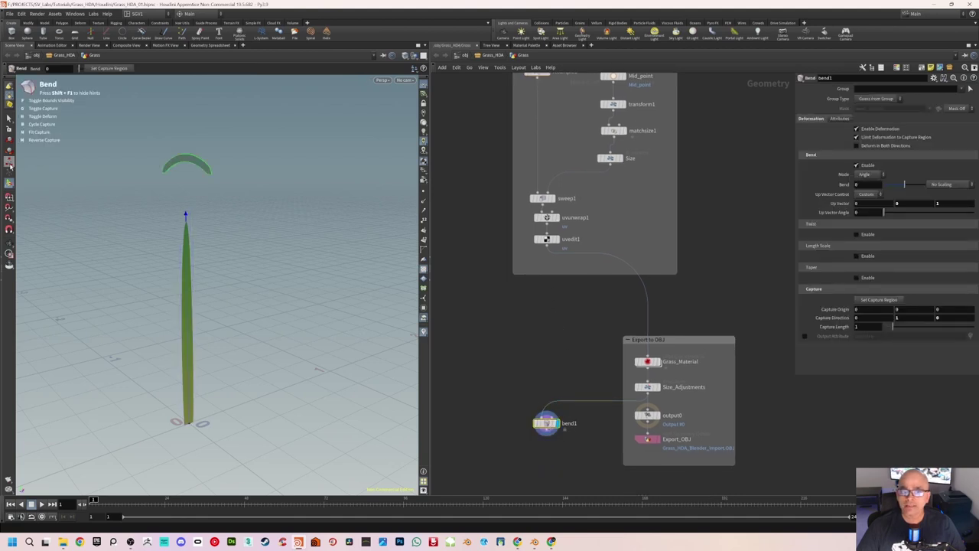
pyautogui.click(8, 253)
pyautogui.click(8, 244)
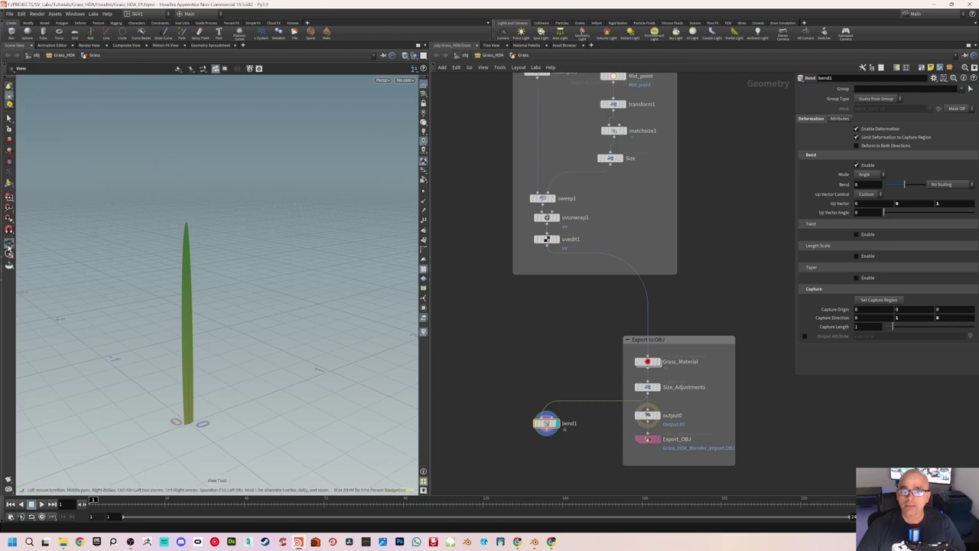
pyautogui.moveTo(247, 266)
pyautogui.mouseDown()
pyautogui.moveTo(211, 255)
pyautogui.moveTo(186, 271)
pyautogui.moveTo(199, 275)
pyautogui.moveTo(242, 253)
pyautogui.moveTo(337, 248)
pyautogui.moveTo(218, 257)
pyautogui.moveTo(224, 265)
pyautogui.mouseUp()
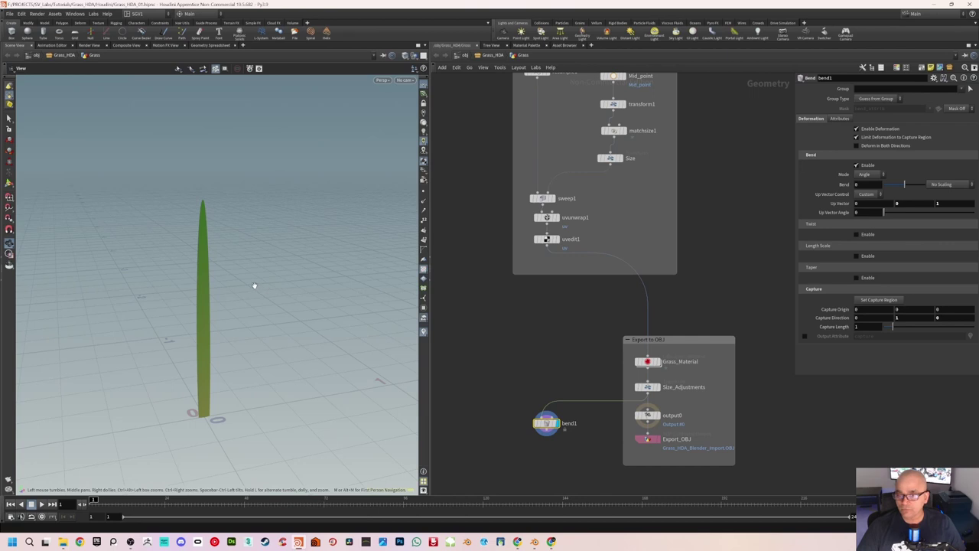
pyautogui.moveTo(524, 365); pyautogui.dragTo(530, 341, button='middle')
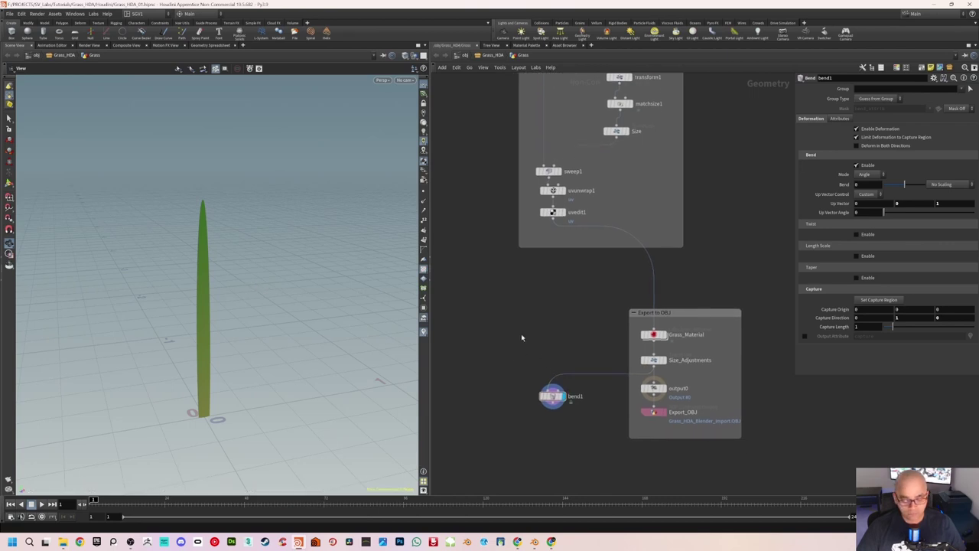
pyautogui.hotkey('ctrl', 's')
# Step: Set bend1's Bend to -18 and inspect the bent blade
pyautogui.click(552, 395)
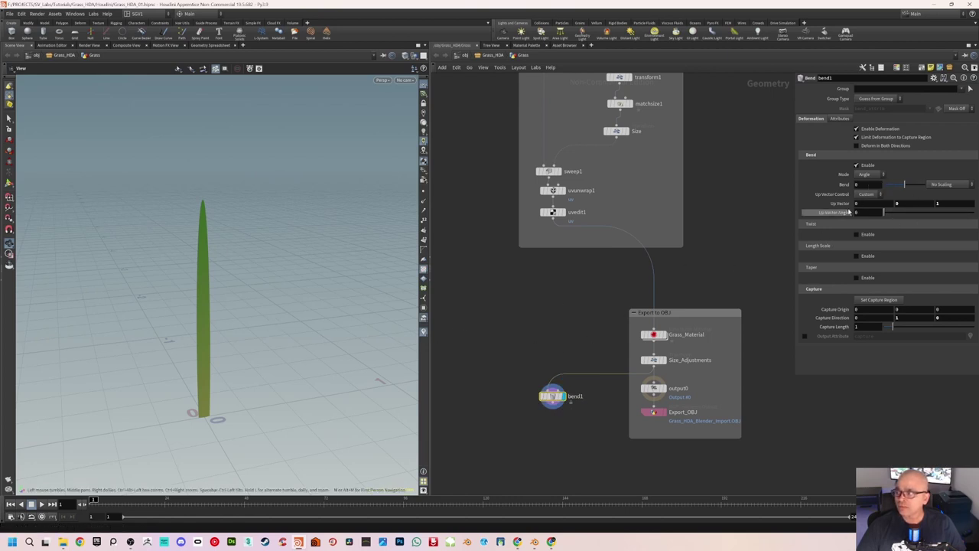
pyautogui.moveTo(903, 188); pyautogui.dragTo(899, 185)
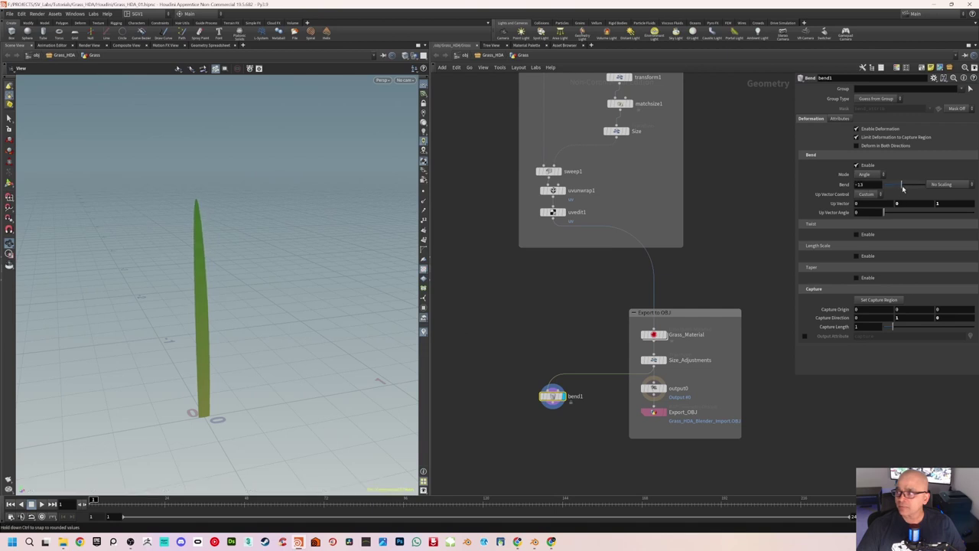
pyautogui.moveTo(245, 272)
pyautogui.mouseDown()
pyautogui.moveTo(306, 269)
pyautogui.moveTo(258, 280)
pyautogui.moveTo(227, 273)
pyautogui.moveTo(299, 284)
pyautogui.mouseUp()
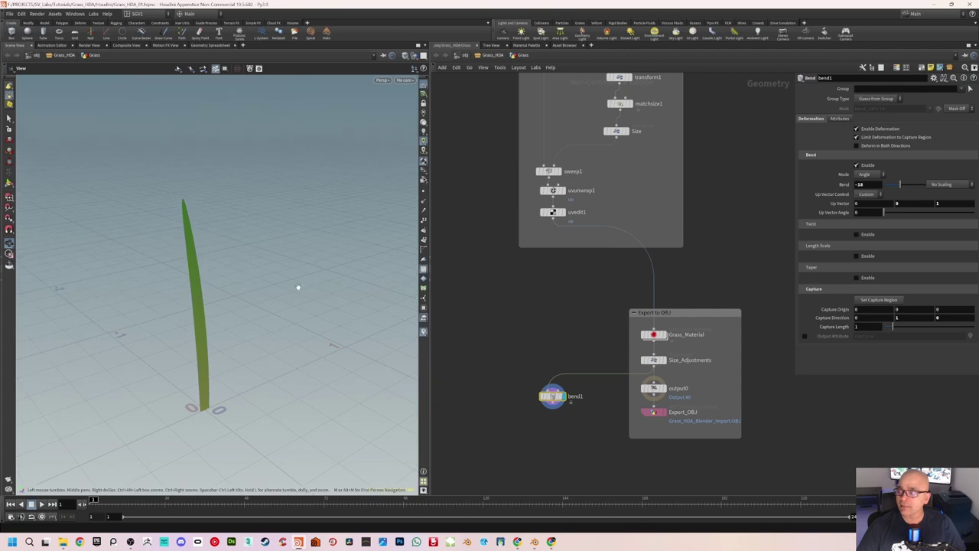
pyautogui.click(953, 189)
# Step: Switch bend1 to Scale by Attribute and set the Bend Attribute to 'bend'
pyautogui.click(955, 201)
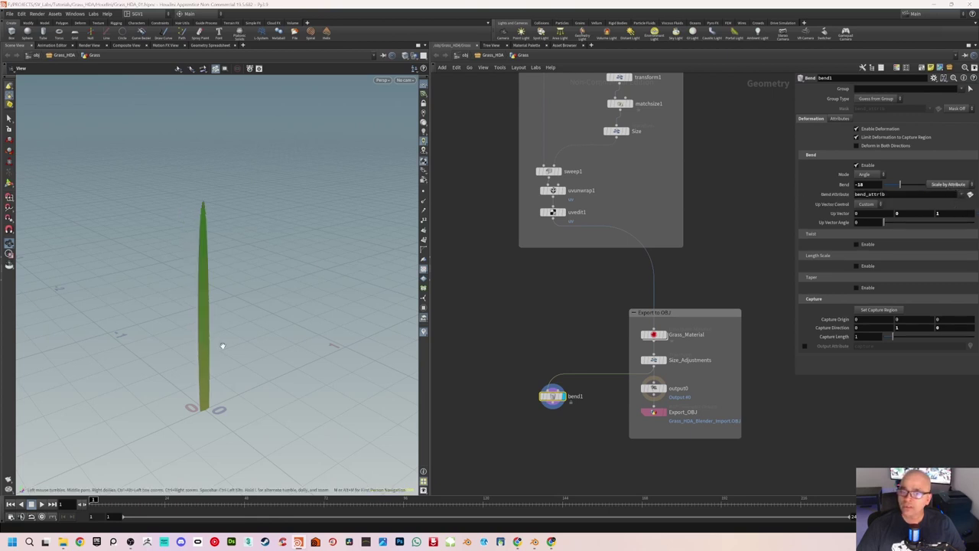
pyautogui.moveTo(225, 291)
pyautogui.mouseDown()
pyautogui.moveTo(282, 290)
pyautogui.moveTo(227, 286)
pyautogui.mouseUp()
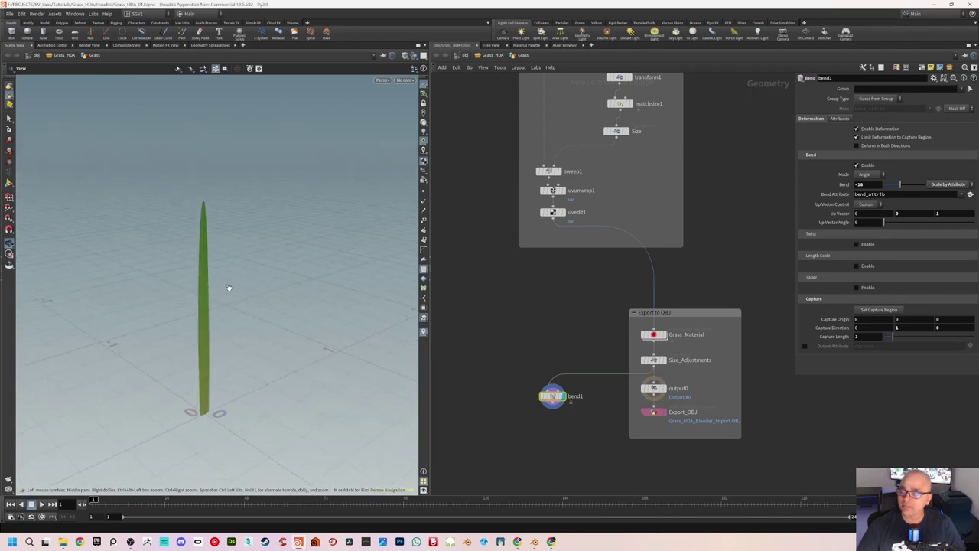
pyautogui.click(882, 194)
pyautogui.write('ib')
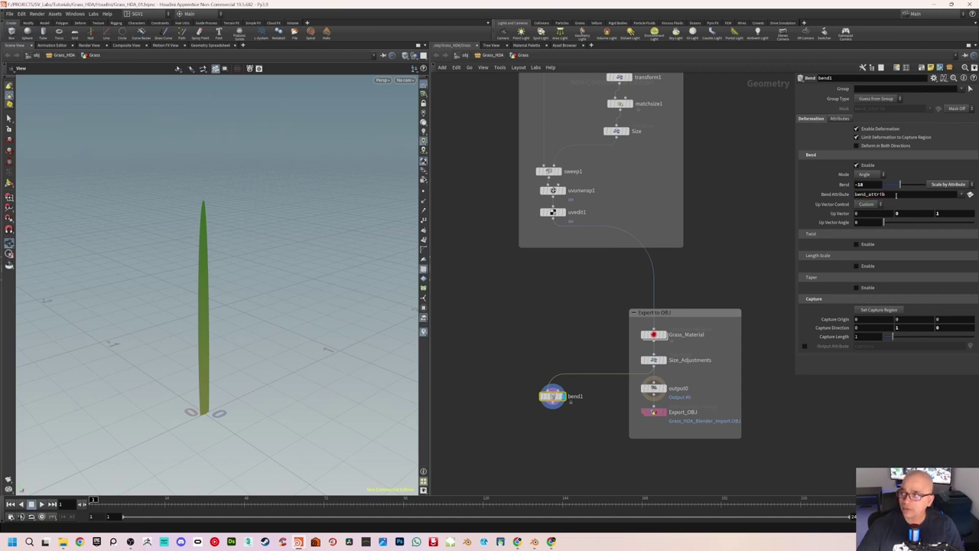
pyautogui.doubleClick(884, 194)
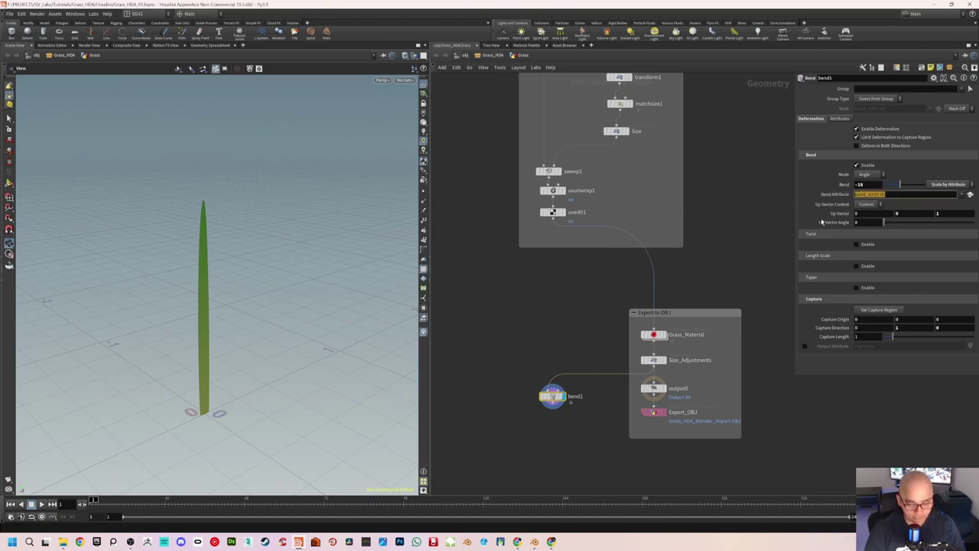
pyautogui.write('bend')
pyautogui.press('Return')
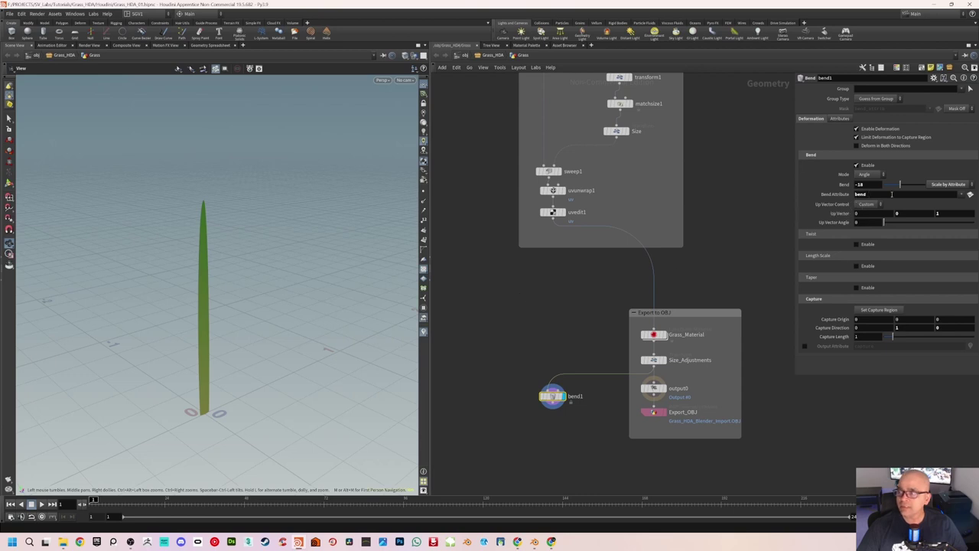
pyautogui.moveTo(901, 186)
pyautogui.mouseDown()
pyautogui.moveTo(889, 185)
pyautogui.moveTo(899, 185)
pyautogui.mouseUp()
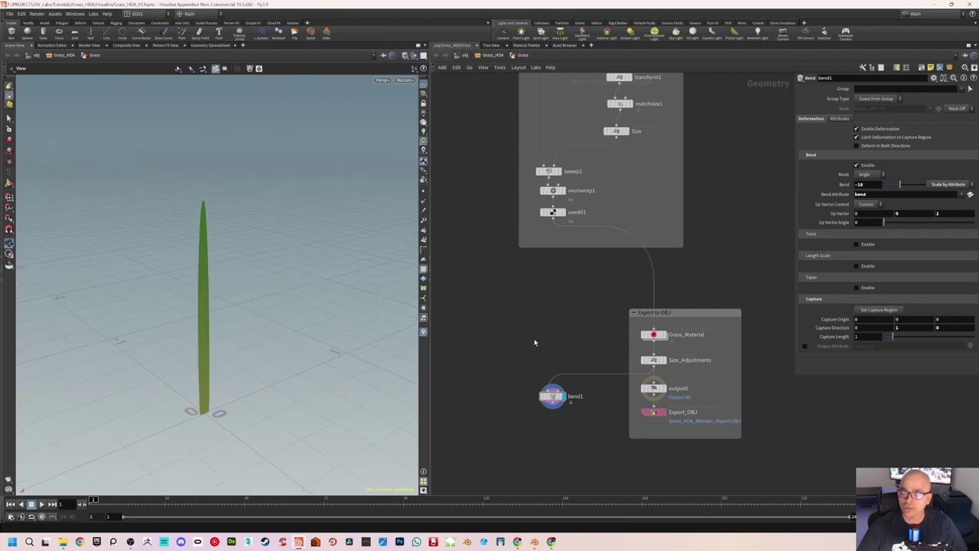
pyautogui.moveTo(552, 396)
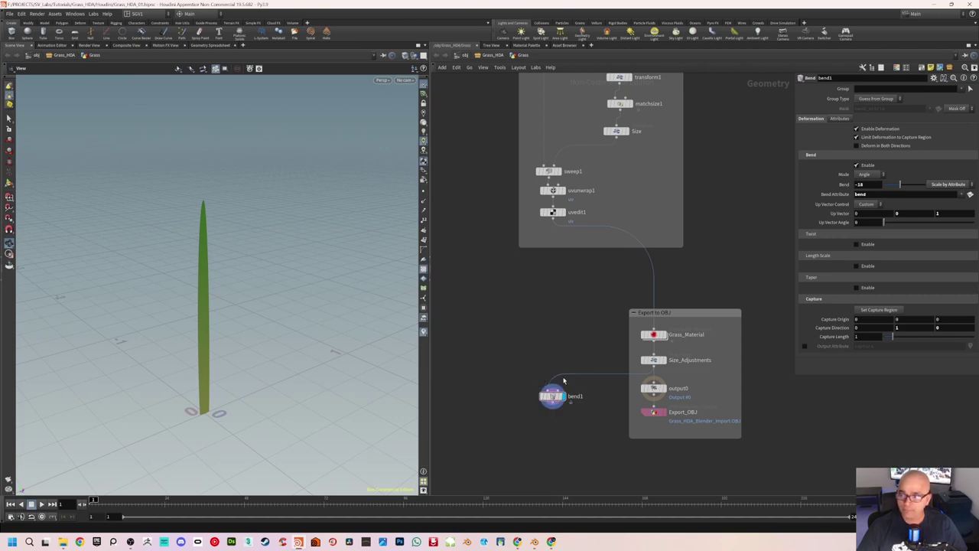
# Step: Add attribadjustfloat1 (Attribute Adjust Float) via 'attribute a' search and wire it into bend1
pyautogui.press('Tab')
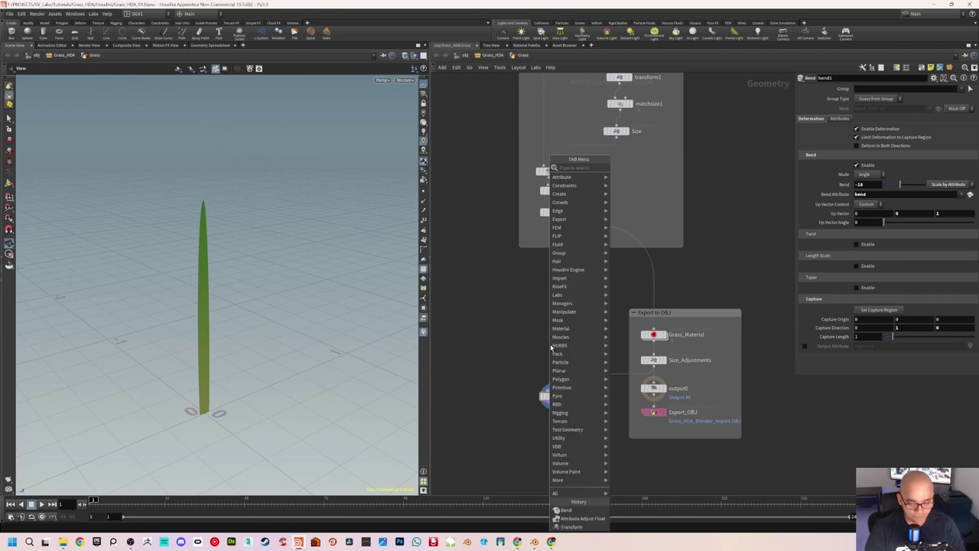
pyautogui.write('attribute a')
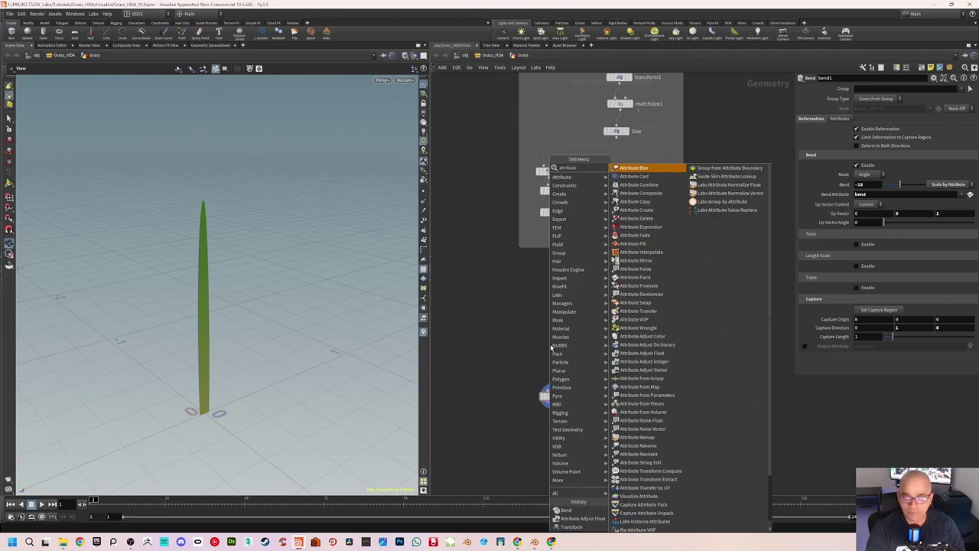
pyautogui.press('Down')
pyautogui.press('Down')
pyautogui.press('Return')
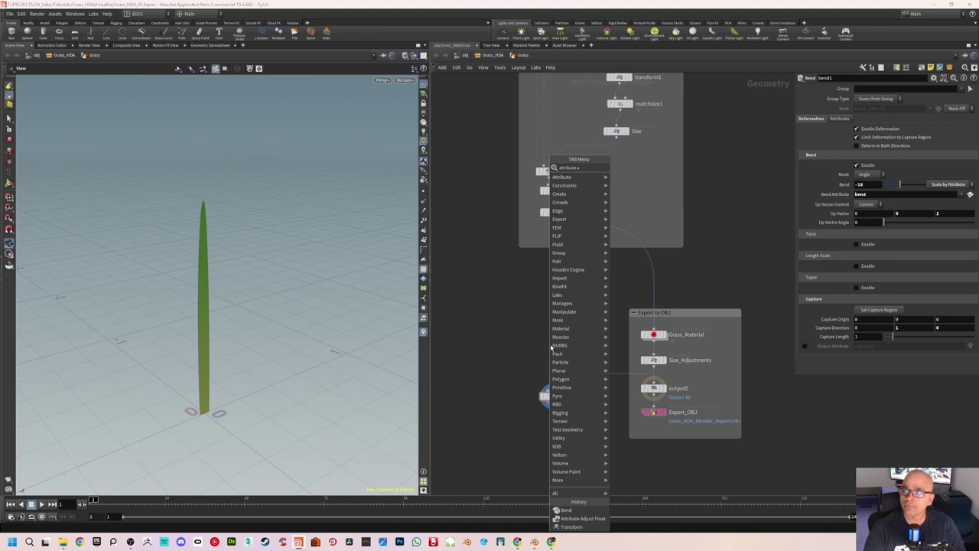
pyautogui.click(549, 347)
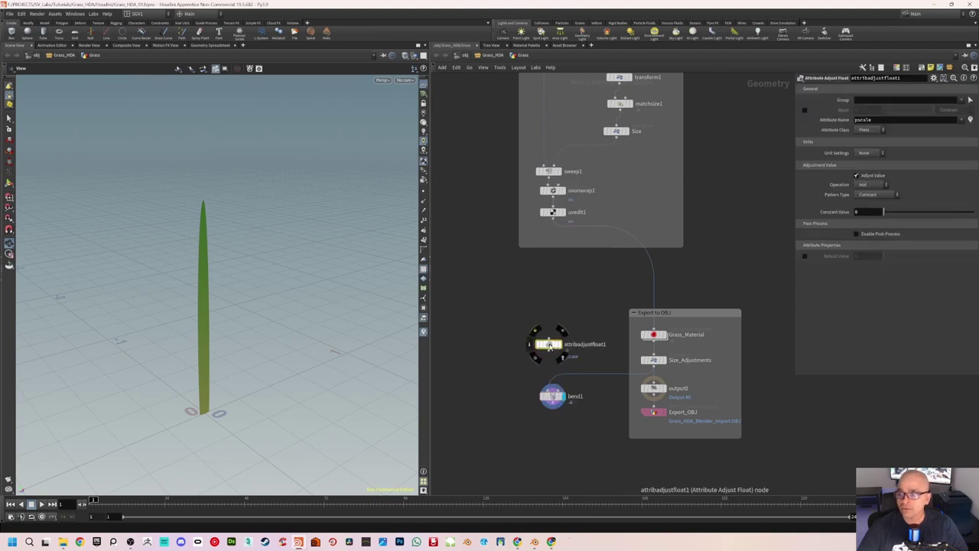
pyautogui.moveTo(555, 351)
pyautogui.mouseDown()
pyautogui.moveTo(572, 413)
pyautogui.moveTo(546, 432)
pyautogui.mouseUp()
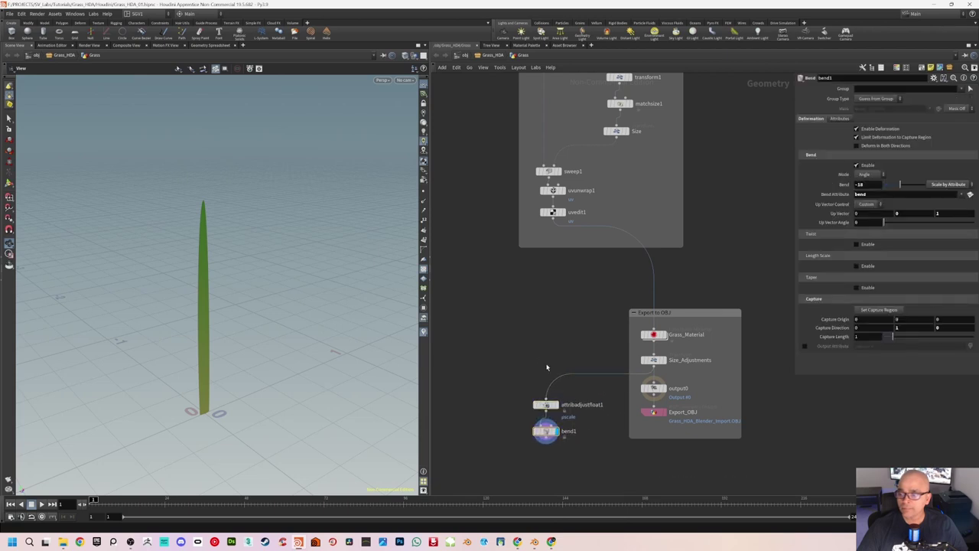
pyautogui.scroll(2, 539, 337)
pyautogui.click(547, 380)
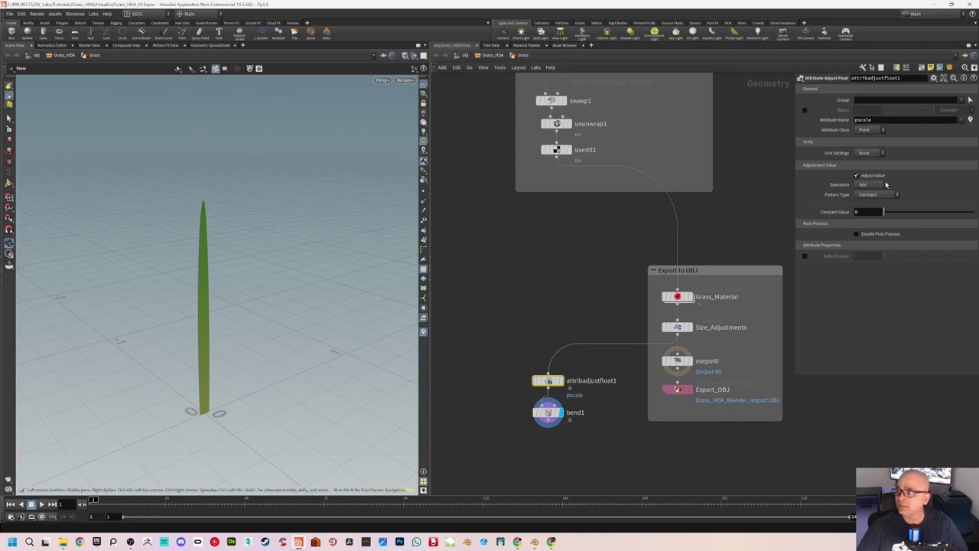
# Step: Set attribadjustfloat1 to attribute 'bend', operation Set Always, pattern Remap Attribute
pyautogui.doubleClick(887, 120)
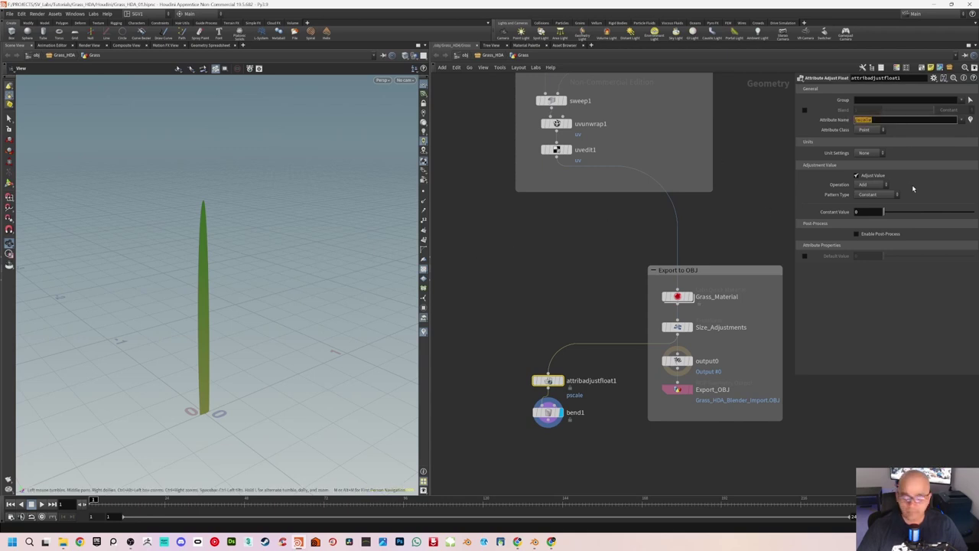
pyautogui.write('bend')
pyautogui.press('Return')
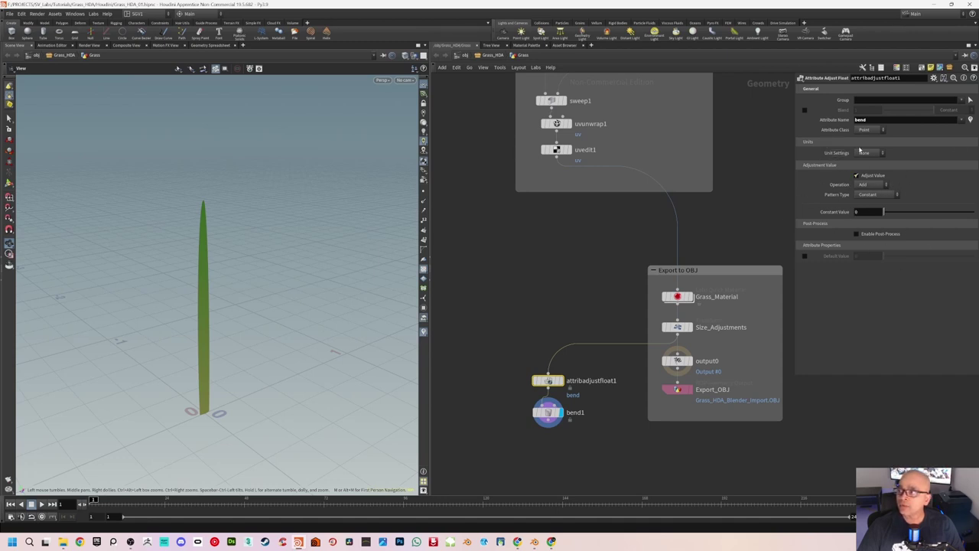
pyautogui.click(876, 187)
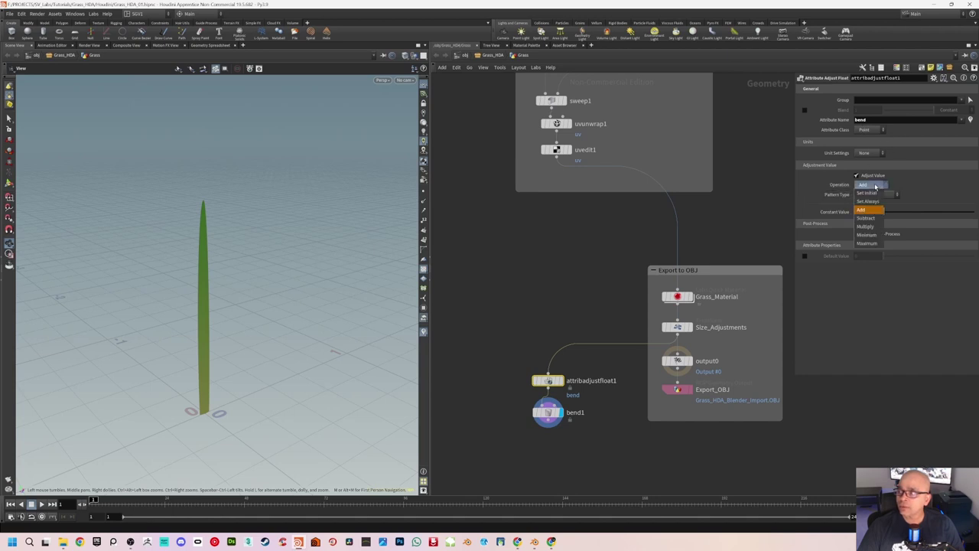
pyautogui.click(869, 201)
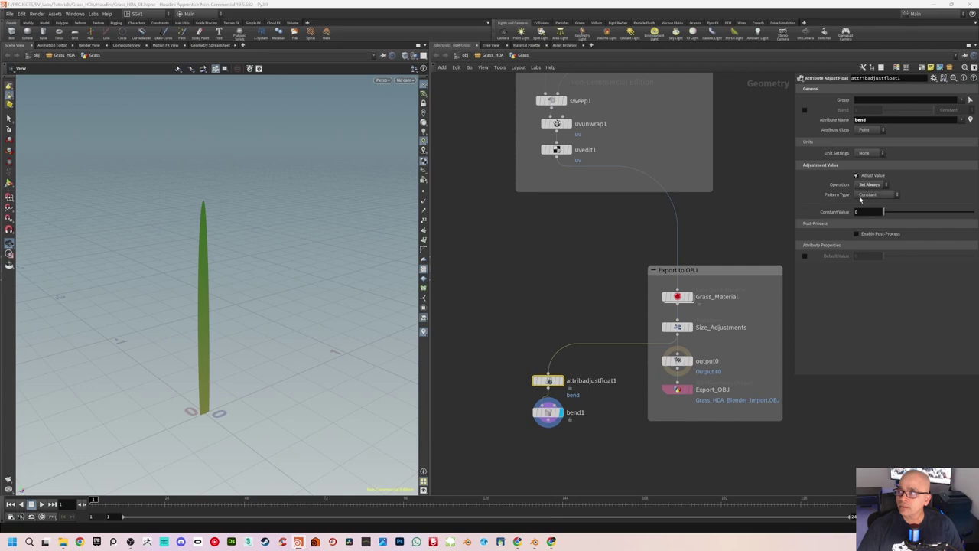
pyautogui.click(876, 195)
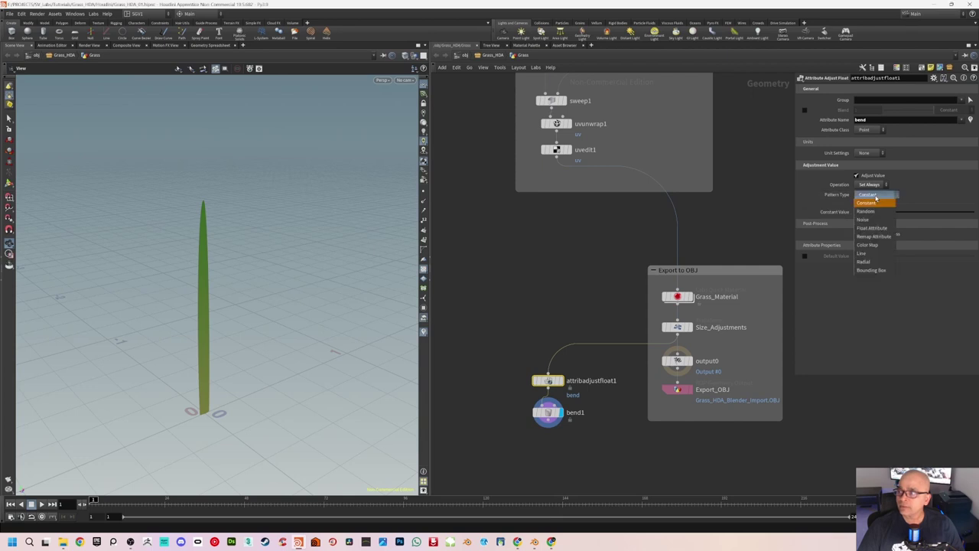
pyautogui.click(881, 238)
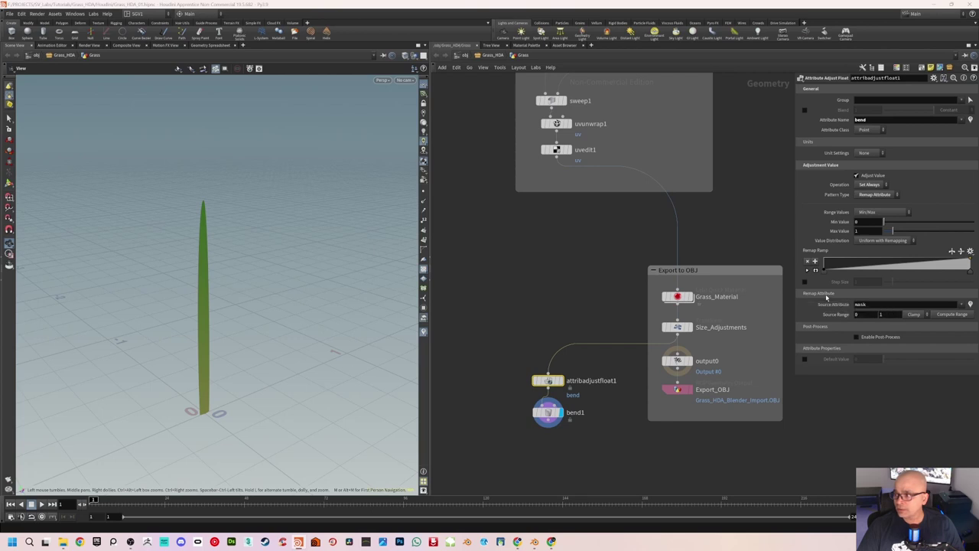
# Step: Set attribadjustfloat1's source attribute to curveu
pyautogui.click(878, 304)
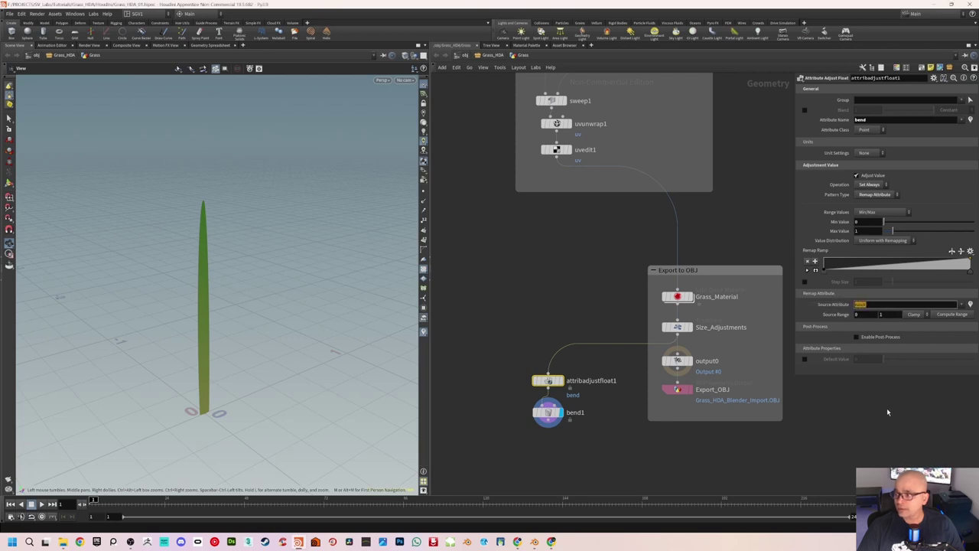
pyautogui.write('curveu')
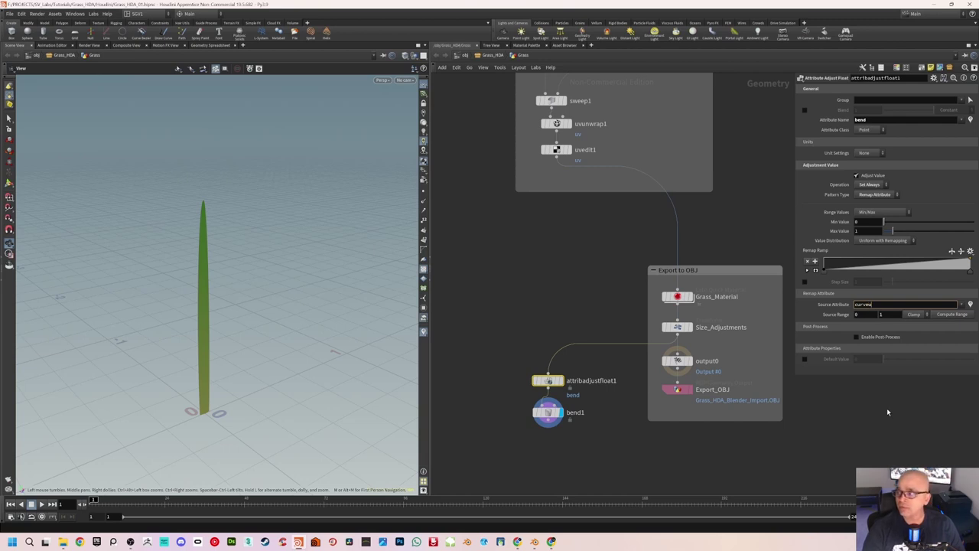
pyautogui.press('Return')
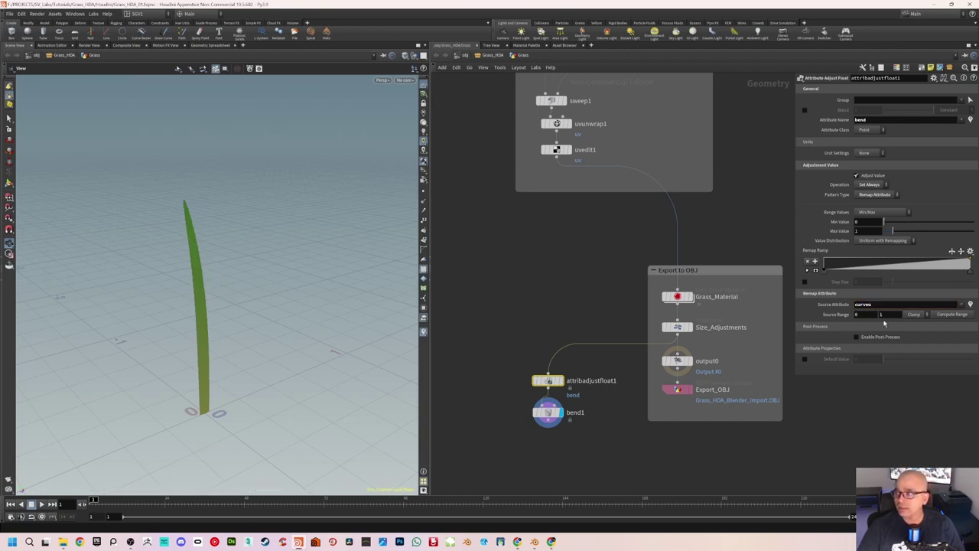
pyautogui.scroll(5, 516, 252)
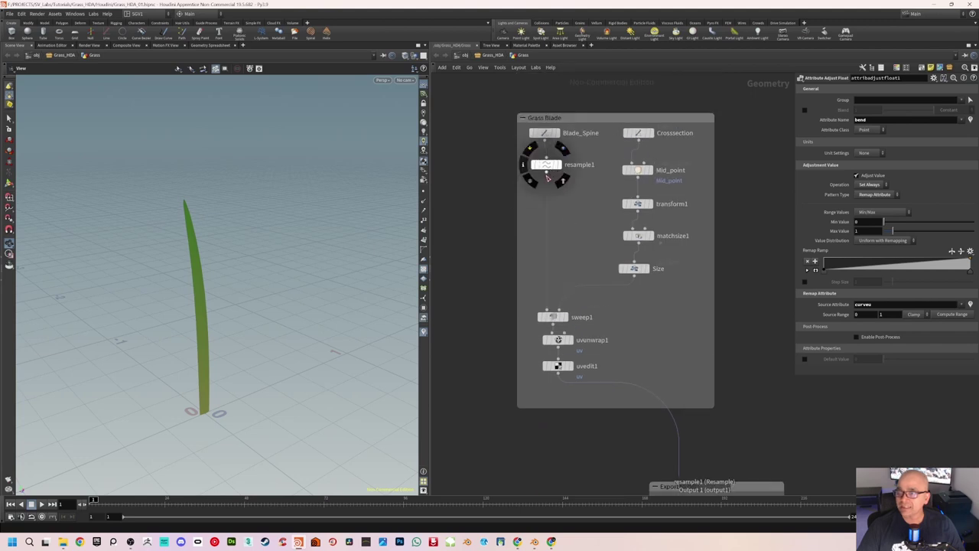
pyautogui.scroll(-3, 623, 362)
pyautogui.scroll(-3, 586, 280)
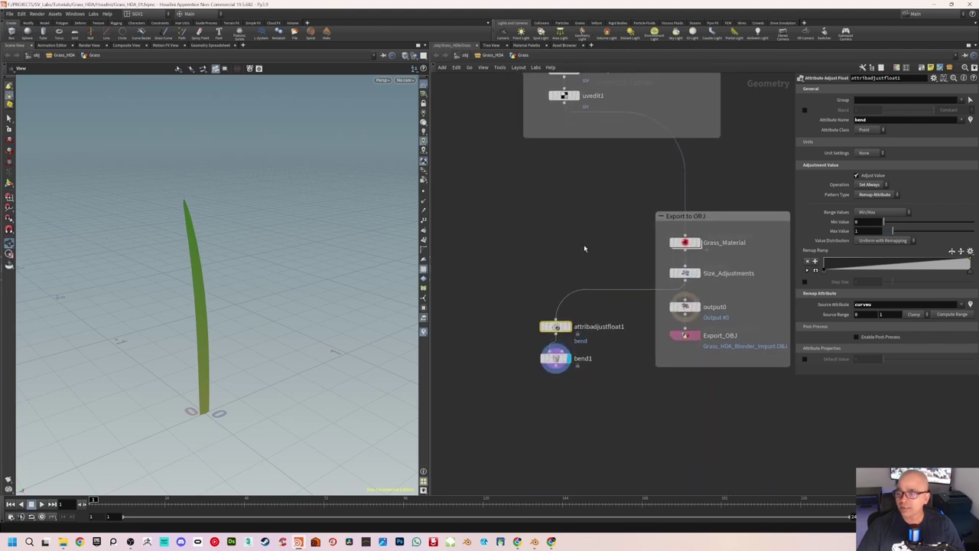
pyautogui.moveTo(262, 312)
pyautogui.mouseDown()
pyautogui.moveTo(255, 302)
pyautogui.moveTo(282, 306)
pyautogui.moveTo(252, 299)
pyautogui.moveTo(279, 299)
pyautogui.moveTo(260, 305)
pyautogui.moveTo(258, 286)
pyautogui.mouseUp()
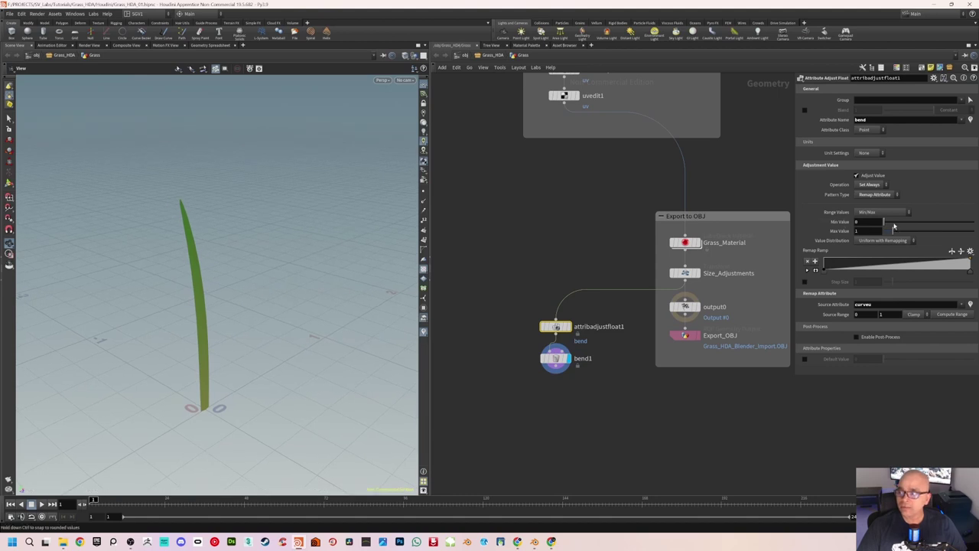
# Step: Adjust the remap minimum and maximum, and add and reshape a remap ramp point
pyautogui.moveTo(893, 226)
pyautogui.mouseDown()
pyautogui.moveTo(885, 219)
pyautogui.moveTo(940, 221)
pyautogui.moveTo(876, 222)
pyautogui.mouseUp()
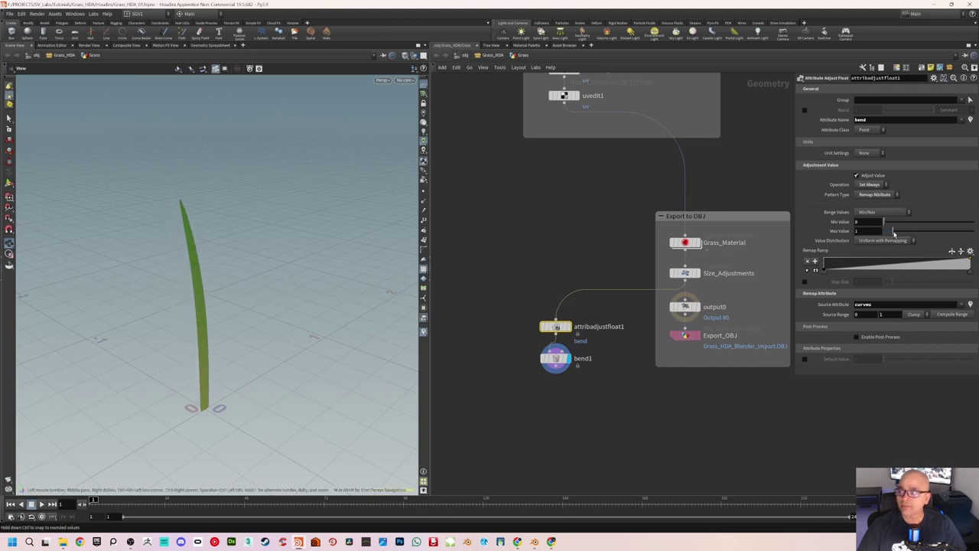
pyautogui.moveTo(893, 233)
pyautogui.mouseDown()
pyautogui.moveTo(930, 231)
pyautogui.moveTo(880, 231)
pyautogui.moveTo(932, 231)
pyautogui.moveTo(891, 231)
pyautogui.moveTo(916, 231)
pyautogui.mouseUp()
pyautogui.moveTo(181, 284)
pyautogui.mouseDown()
pyautogui.moveTo(205, 297)
pyautogui.moveTo(185, 293)
pyautogui.moveTo(194, 299)
pyautogui.moveTo(259, 274)
pyautogui.mouseUp()
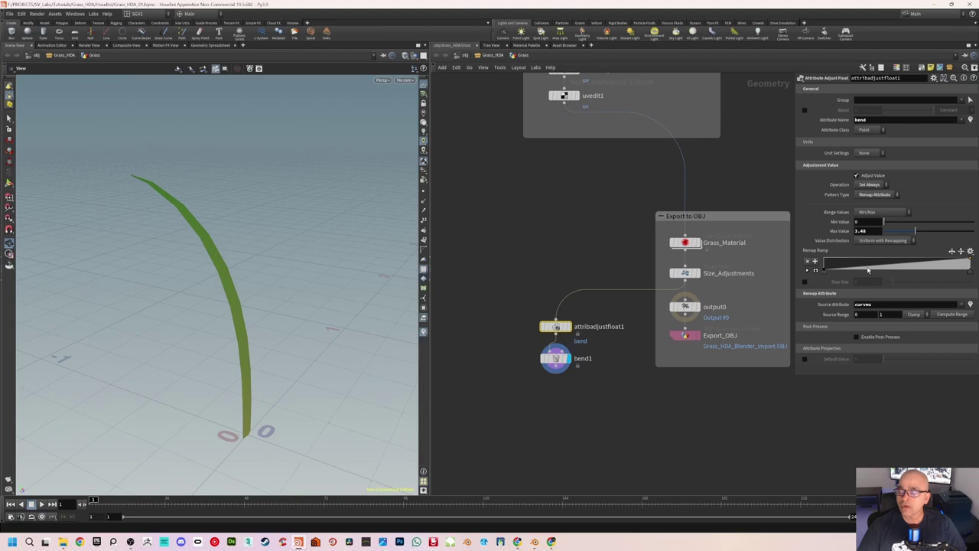
pyautogui.moveTo(795, 213); pyautogui.dragTo(675, 215)
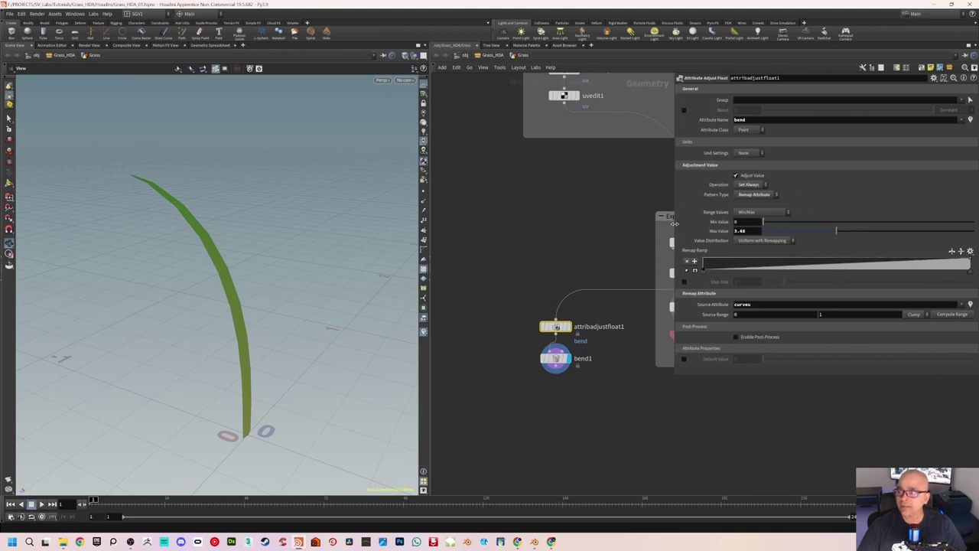
pyautogui.click(686, 270)
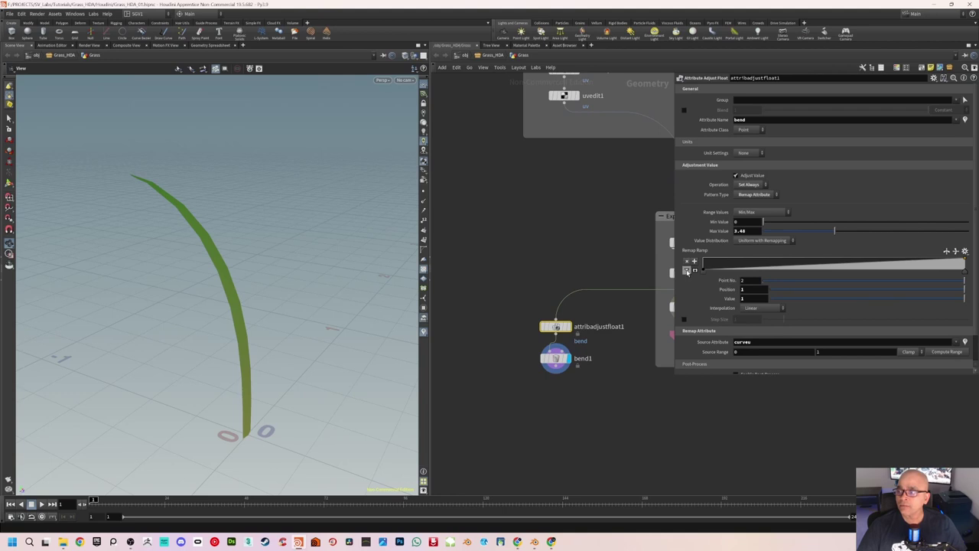
pyautogui.click(813, 267)
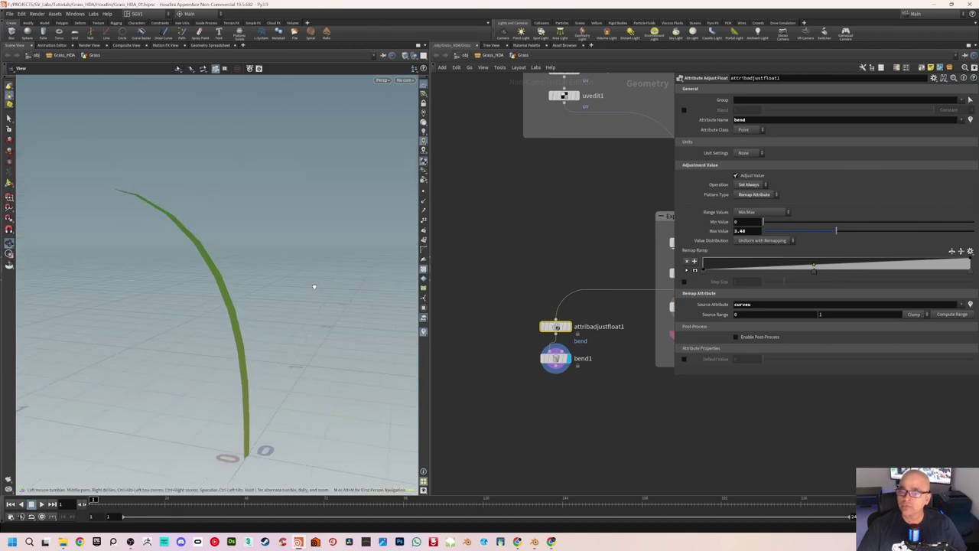
pyautogui.moveTo(313, 284); pyautogui.dragTo(323, 291)
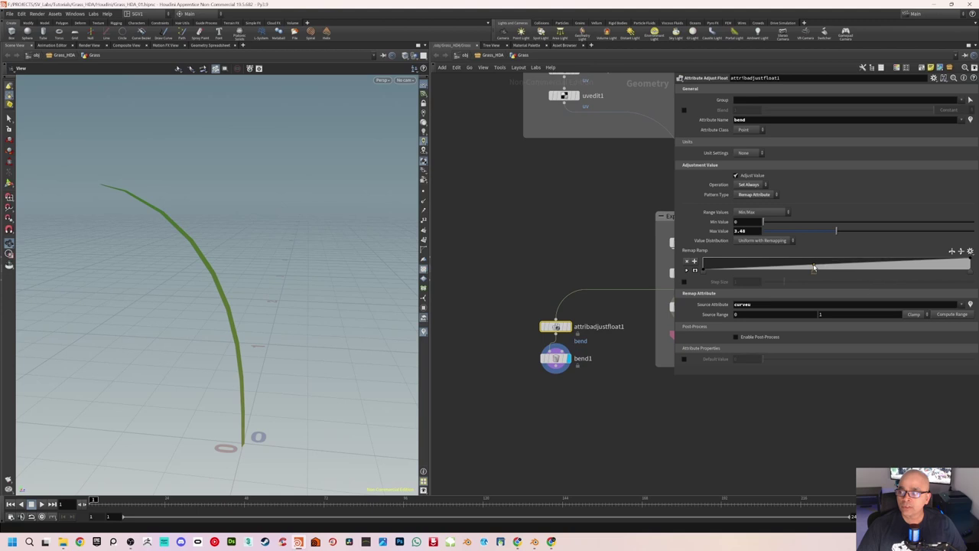
pyautogui.moveTo(814, 267); pyautogui.dragTo(813, 262)
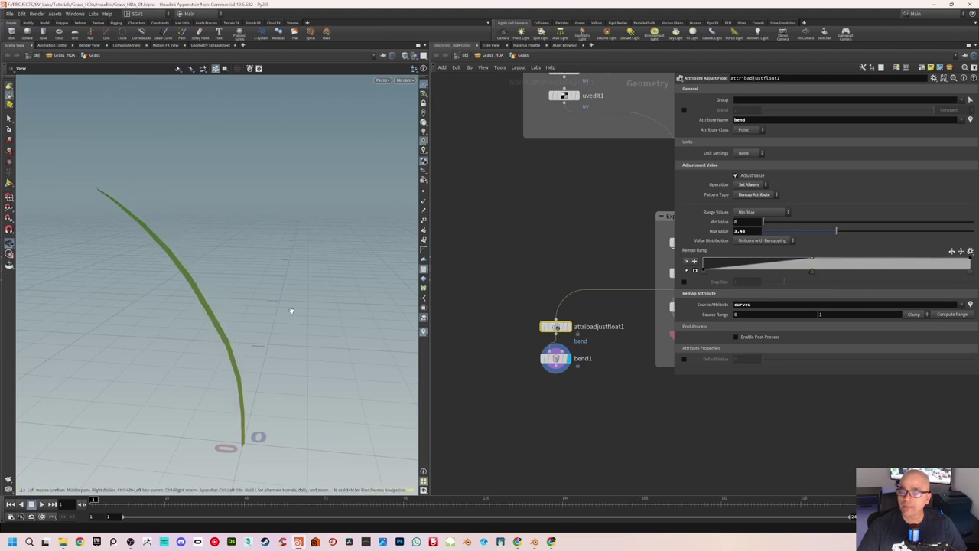
pyautogui.moveTo(290, 308)
pyautogui.mouseDown()
pyautogui.moveTo(255, 301)
pyautogui.moveTo(276, 307)
pyautogui.mouseUp()
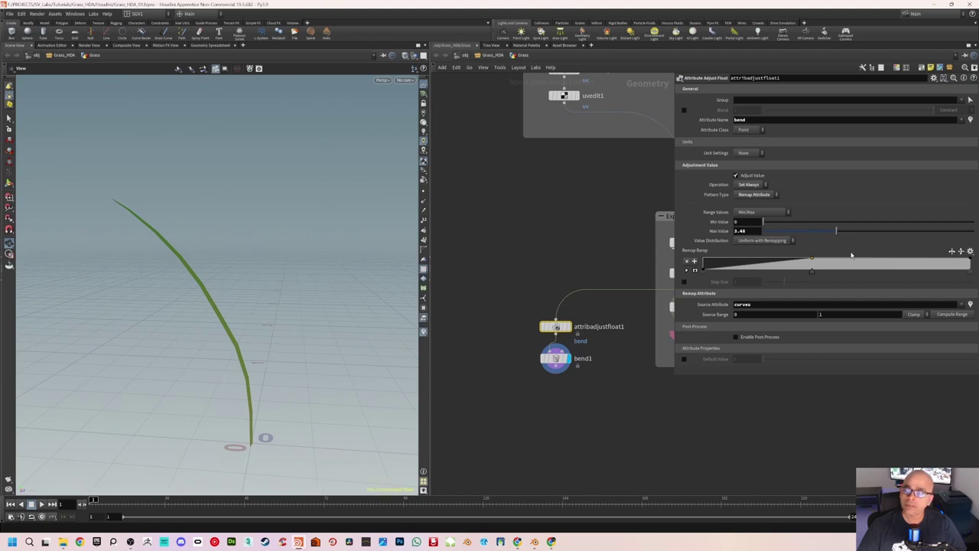
pyautogui.moveTo(813, 273); pyautogui.dragTo(891, 270)
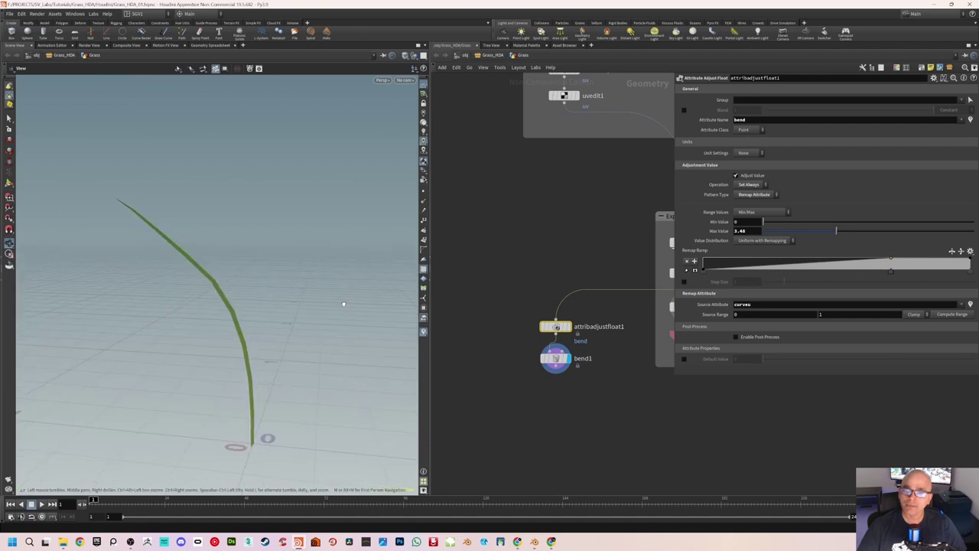
# Step: Set the remap minimum to 0.11 and the maximum to 2.38 for a gentle bend
pyautogui.moveTo(763, 223)
pyautogui.mouseDown()
pyautogui.moveTo(815, 221)
pyautogui.moveTo(759, 222)
pyautogui.mouseUp()
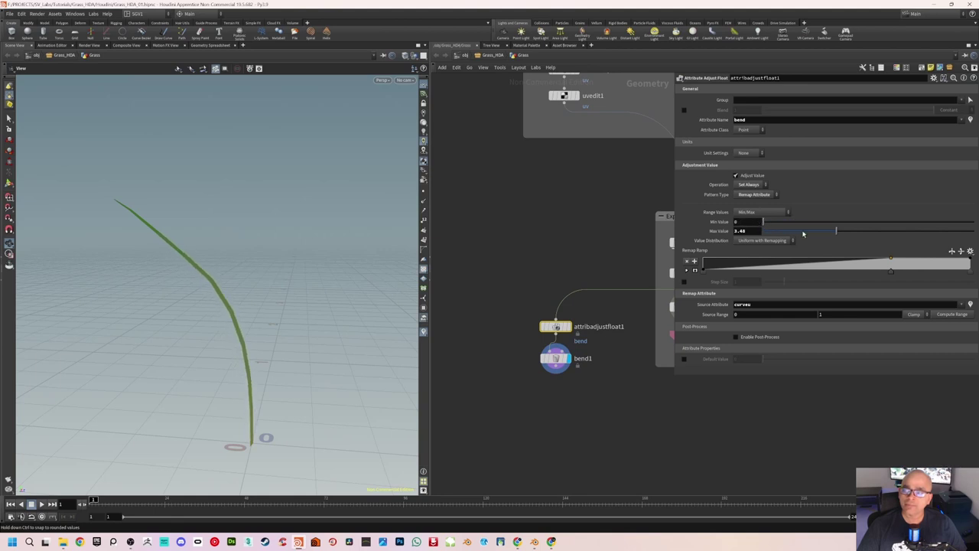
pyautogui.moveTo(836, 231)
pyautogui.mouseDown()
pyautogui.moveTo(884, 234)
pyautogui.moveTo(822, 230)
pyautogui.moveTo(913, 229)
pyautogui.moveTo(846, 238)
pyautogui.moveTo(860, 231)
pyautogui.mouseUp()
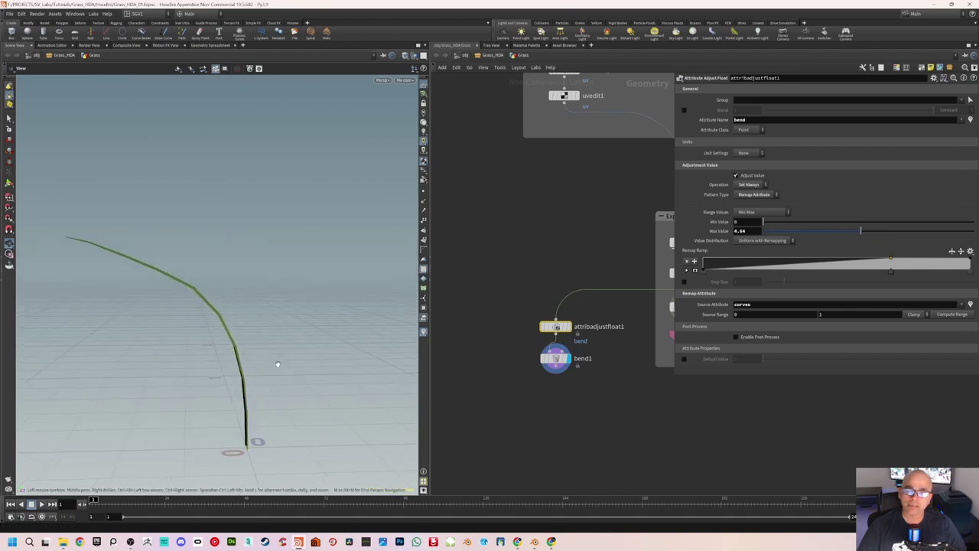
pyautogui.moveTo(277, 364); pyautogui.dragTo(275, 354)
pyautogui.moveTo(860, 231)
pyautogui.mouseDown()
pyautogui.moveTo(903, 230)
pyautogui.moveTo(890, 230)
pyautogui.mouseUp()
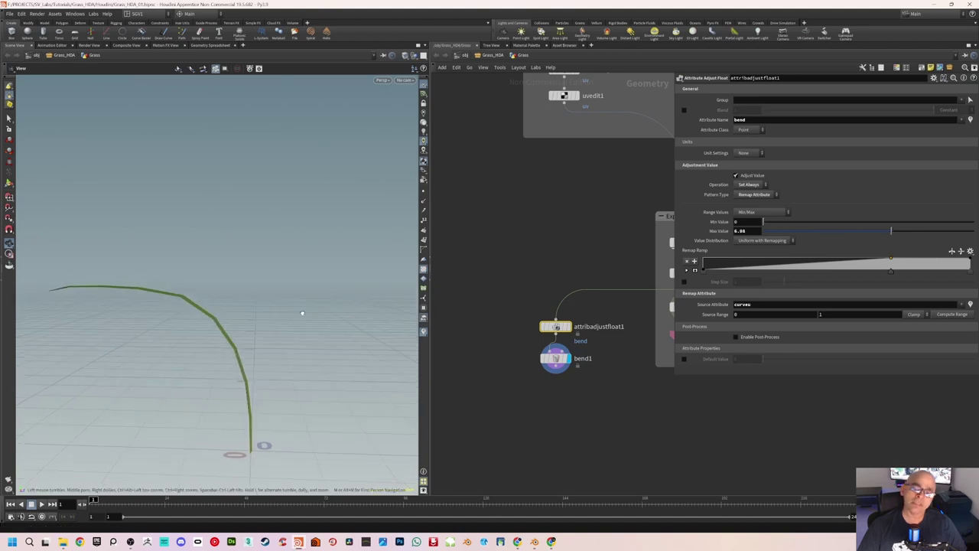
pyautogui.moveTo(302, 313)
pyautogui.mouseDown()
pyautogui.moveTo(152, 321)
pyautogui.moveTo(270, 320)
pyautogui.mouseUp()
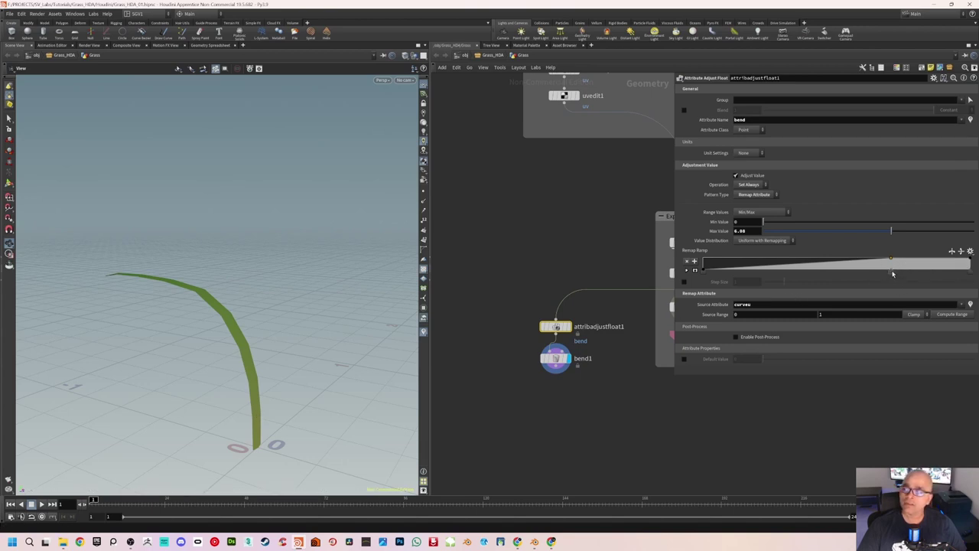
pyautogui.moveTo(890, 272)
pyautogui.mouseDown()
pyautogui.moveTo(831, 272)
pyautogui.moveTo(917, 272)
pyautogui.moveTo(801, 274)
pyautogui.moveTo(874, 275)
pyautogui.moveTo(824, 273)
pyautogui.moveTo(832, 274)
pyautogui.mouseUp()
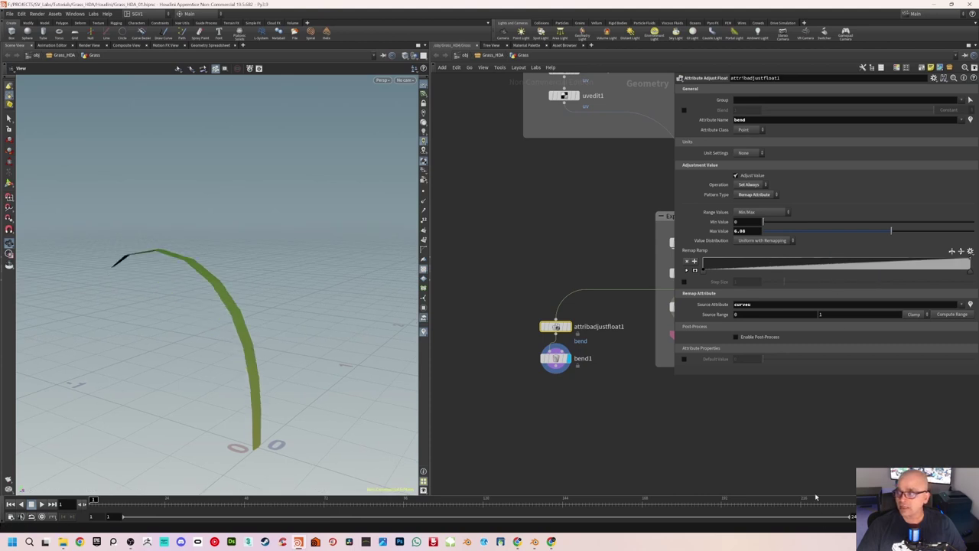
pyautogui.moveTo(293, 332)
pyautogui.mouseDown()
pyautogui.moveTo(306, 330)
pyautogui.moveTo(230, 288)
pyautogui.mouseUp()
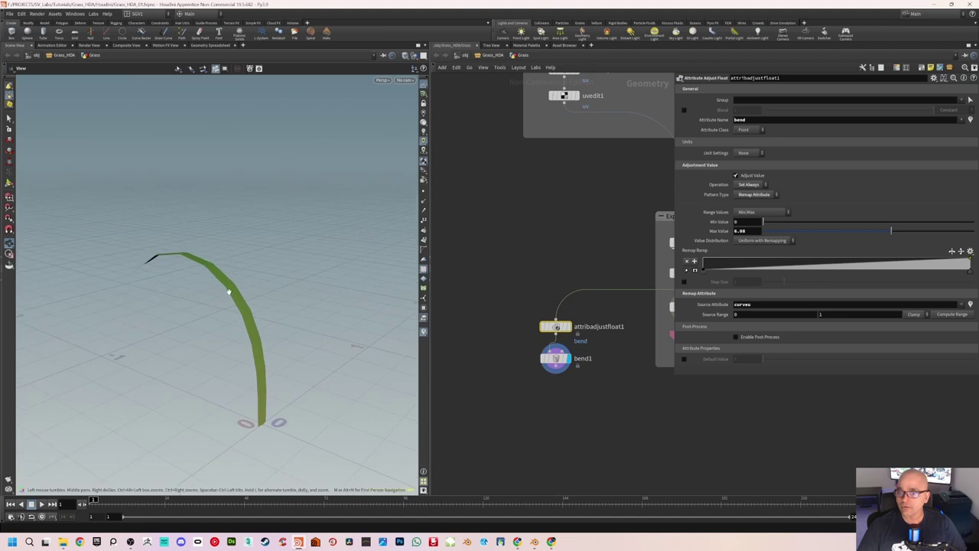
pyautogui.moveTo(891, 230)
pyautogui.mouseDown()
pyautogui.moveTo(801, 235)
pyautogui.moveTo(813, 235)
pyautogui.mouseUp()
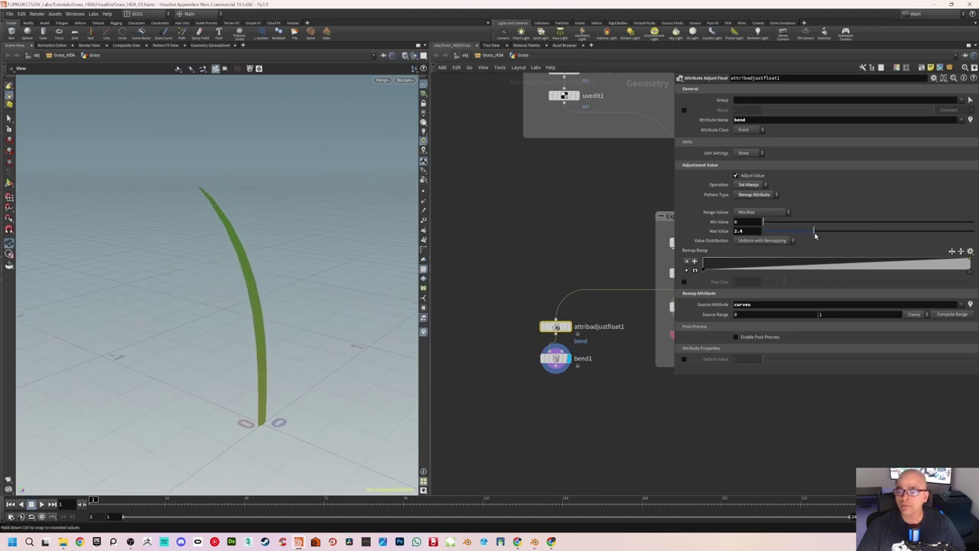
pyautogui.moveTo(337, 301); pyautogui.dragTo(306, 283)
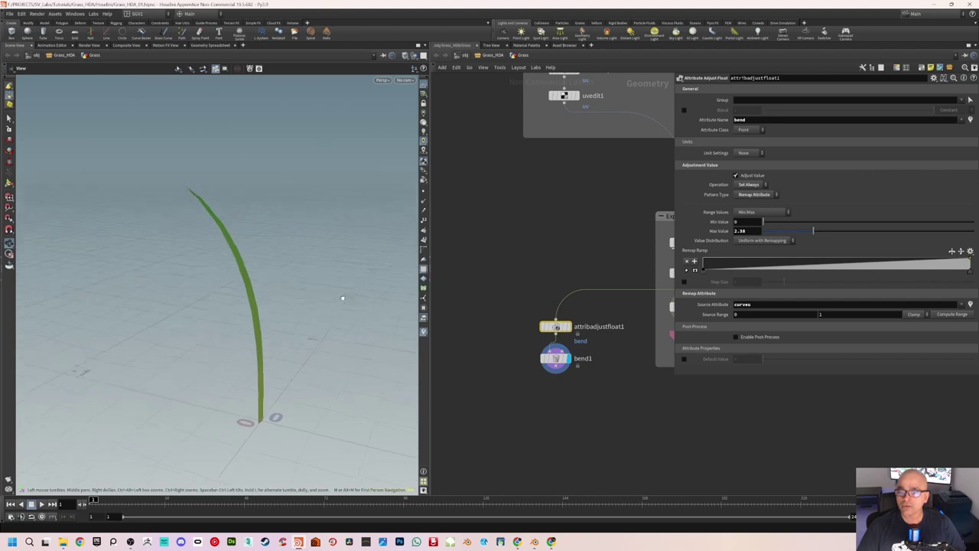
# Step: Rename the attribute adjust node to Bend_Control
pyautogui.click(521, 288)
pyautogui.scroll(-3, 528, 275)
pyautogui.scroll(-1, 530, 267)
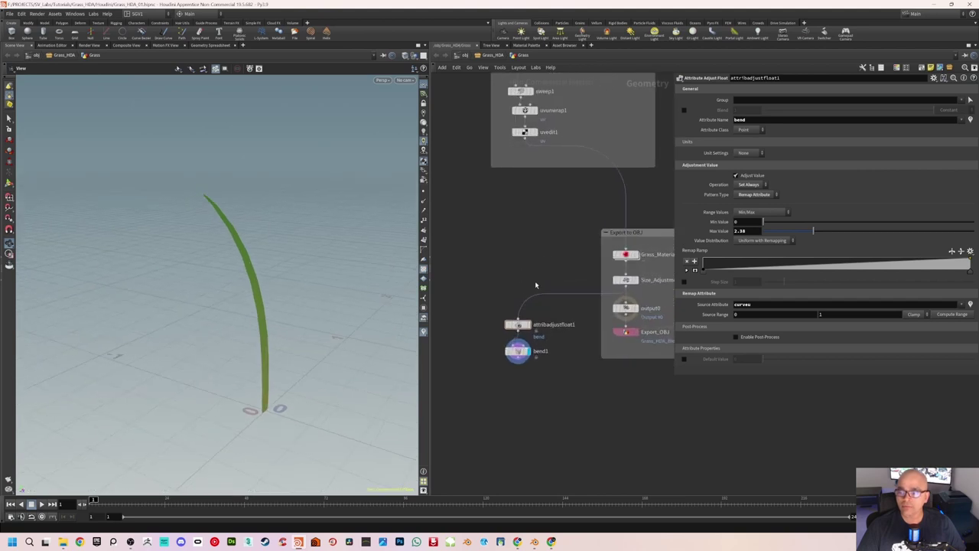
pyautogui.click(519, 324)
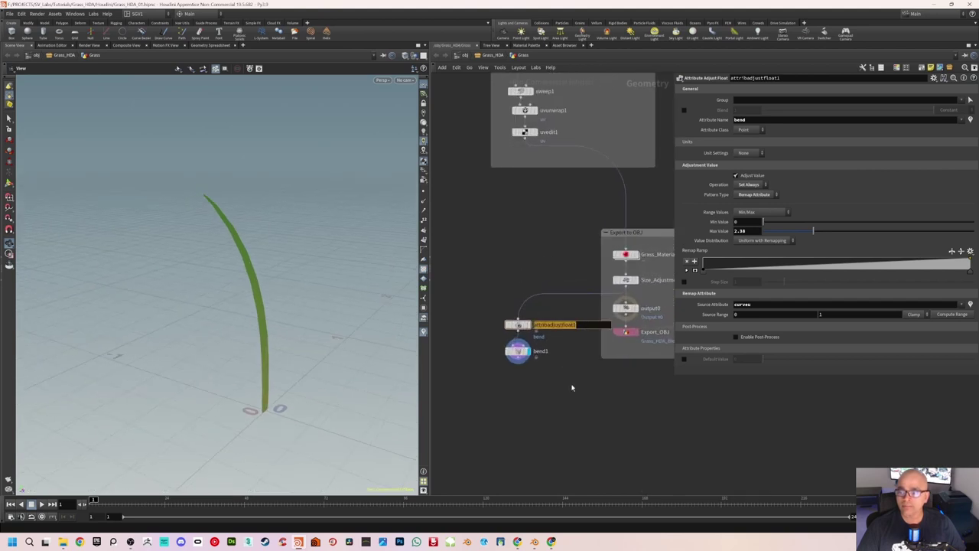
pyautogui.write('Bend_')
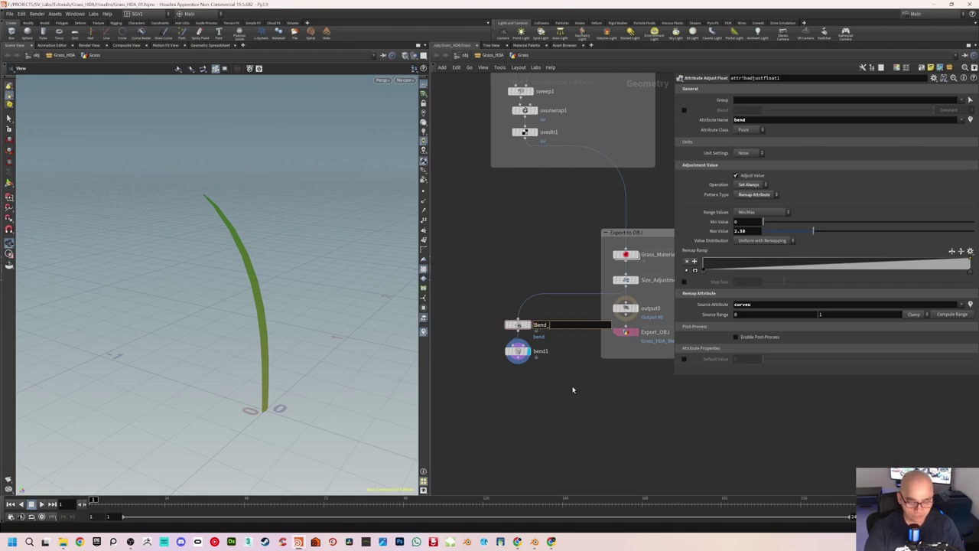
pyautogui.write('Control')
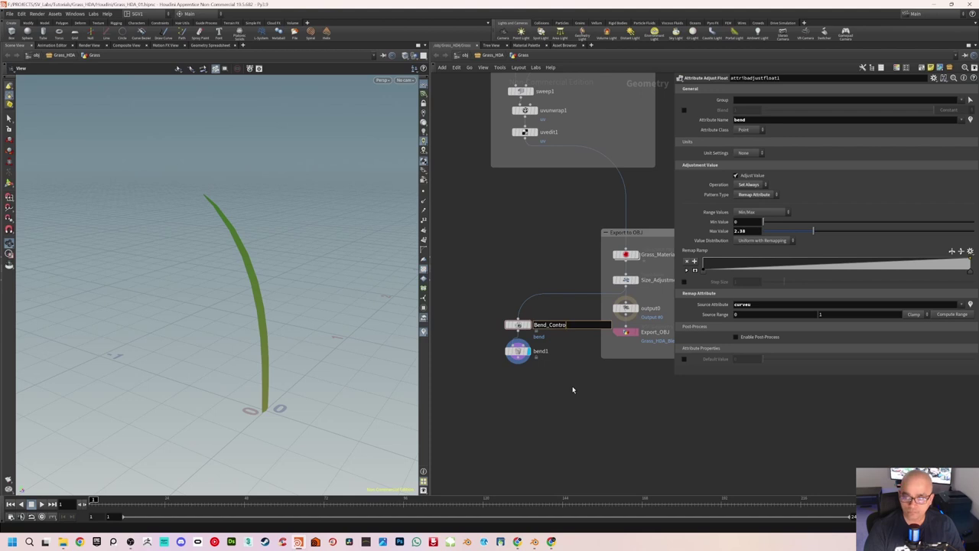
pyautogui.press('Return')
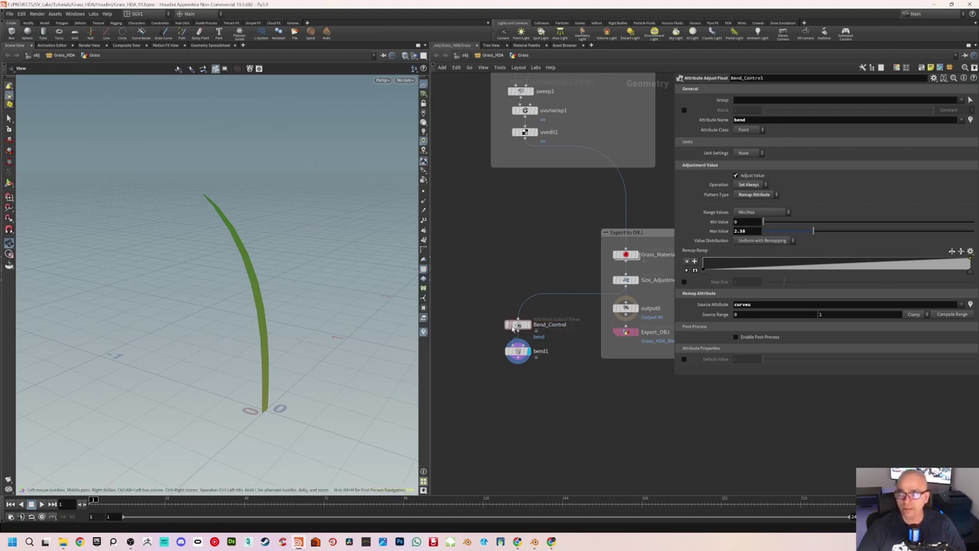
# Step: Save the scene as Grass_HDA_01.hipnc
pyautogui.moveTo(336, 306)
pyautogui.mouseDown()
pyautogui.moveTo(269, 309)
pyautogui.moveTo(284, 299)
pyautogui.moveTo(278, 313)
pyautogui.mouseUp()
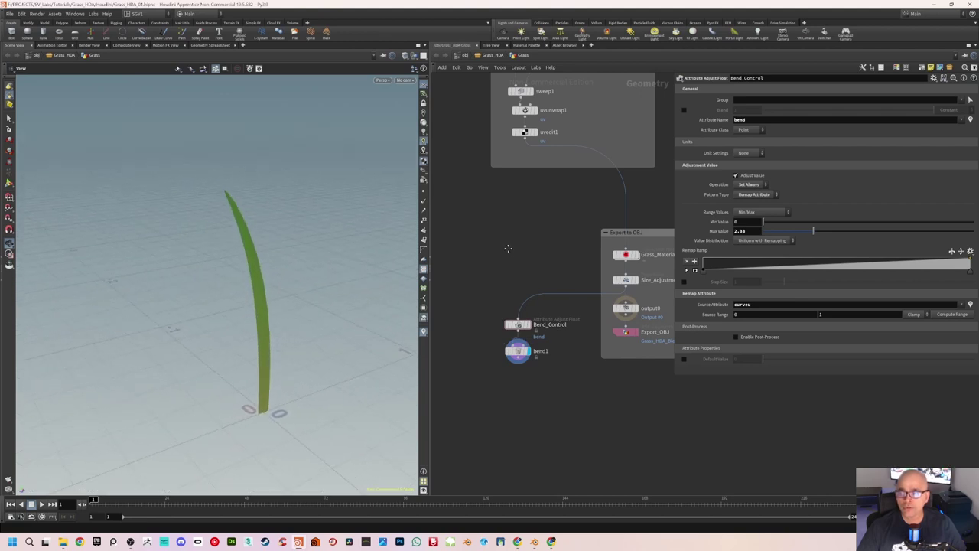
pyautogui.moveTo(496, 272)
pyautogui.mouseDown(button='middle')
pyautogui.moveTo(513, 301)
pyautogui.moveTo(516, 285)
pyautogui.mouseUp(button='middle')
pyautogui.hotkey('ctrl', 's')
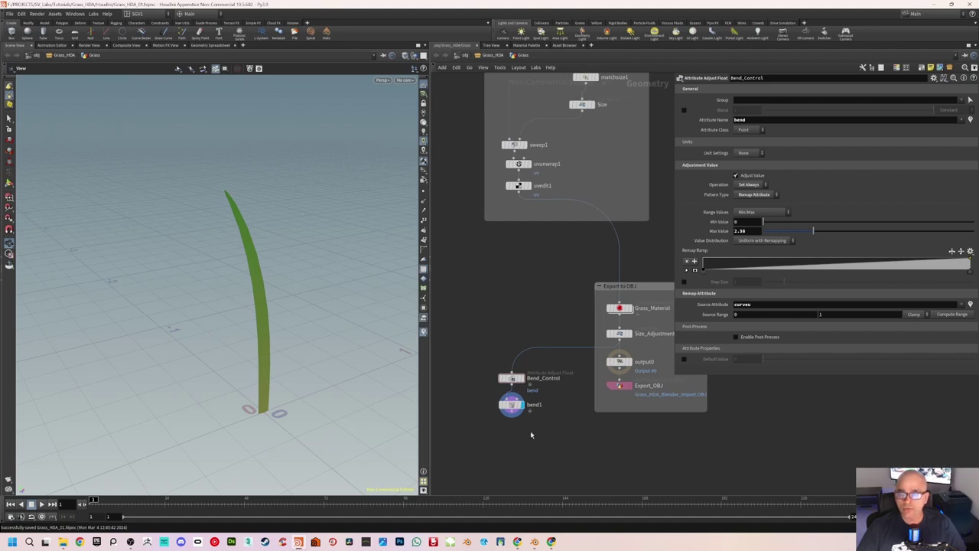
# Step: Delete the wire feeding Bend_Control so the grass blade disappears from the viewport
pyautogui.moveTo(535, 239); pyautogui.dragTo(535, 324, button='middle')
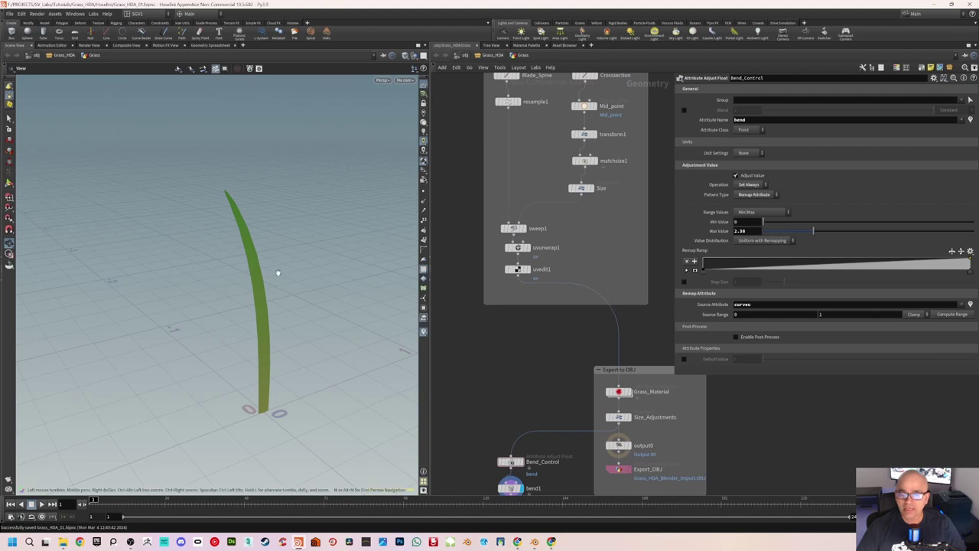
pyautogui.moveTo(278, 272); pyautogui.dragTo(252, 284)
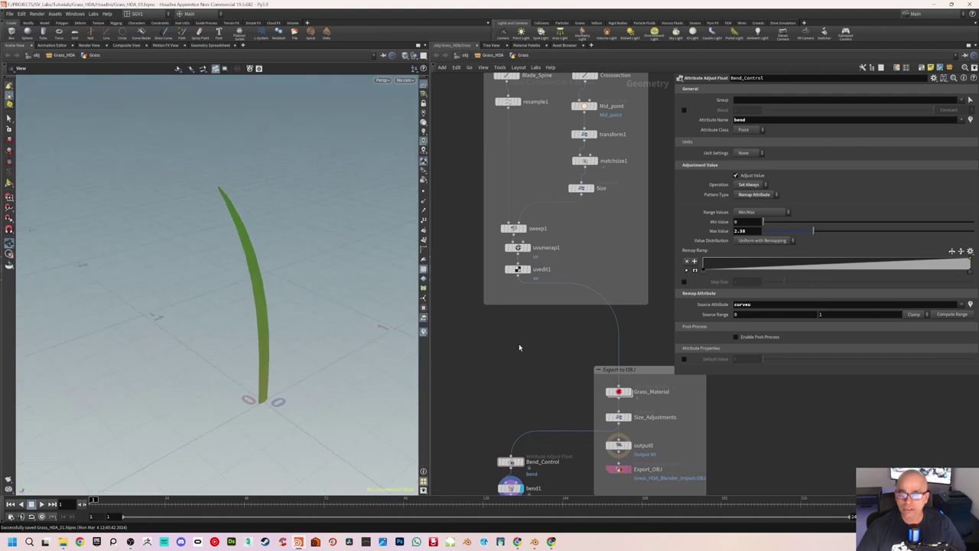
pyautogui.moveTo(519, 347); pyautogui.dragTo(505, 351, button='middle')
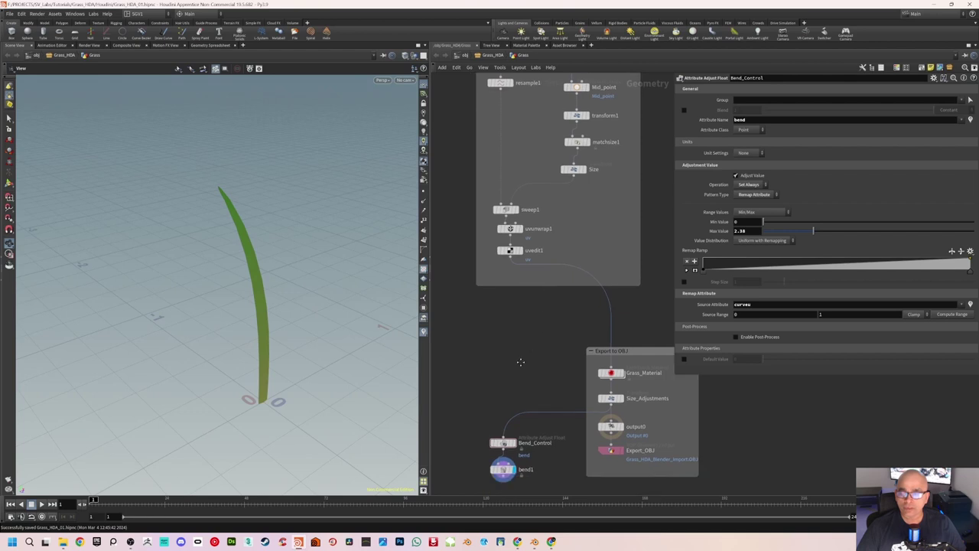
pyautogui.scroll(-2, 520, 359)
pyautogui.scroll(4, 585, 267)
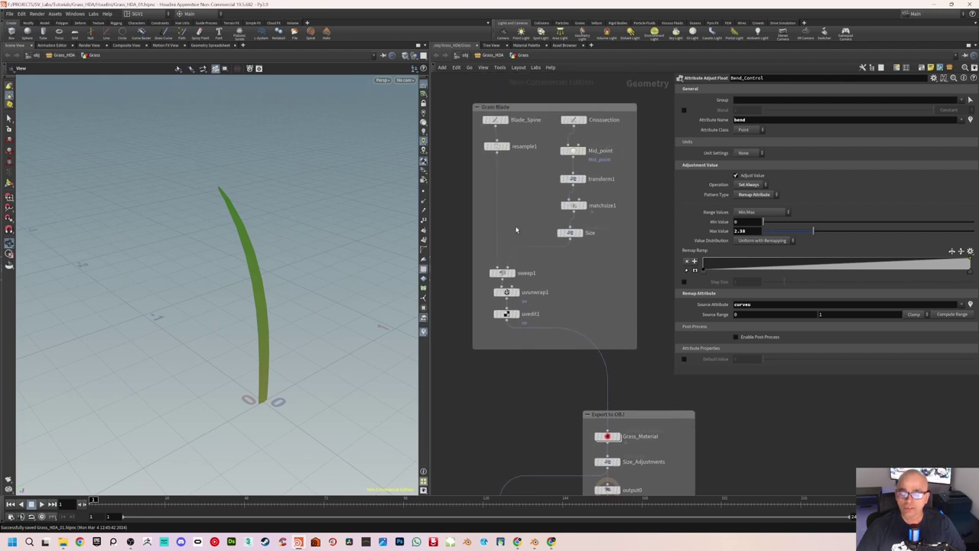
pyautogui.moveTo(273, 280); pyautogui.dragTo(283, 281)
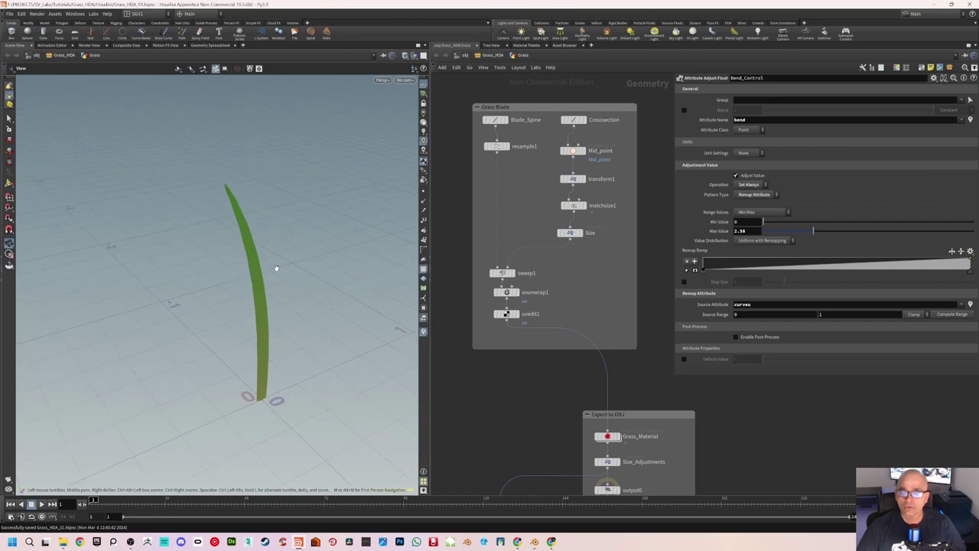
pyautogui.moveTo(240, 285)
pyautogui.mouseDown()
pyautogui.moveTo(383, 267)
pyautogui.moveTo(246, 277)
pyautogui.moveTo(251, 317)
pyautogui.mouseUp()
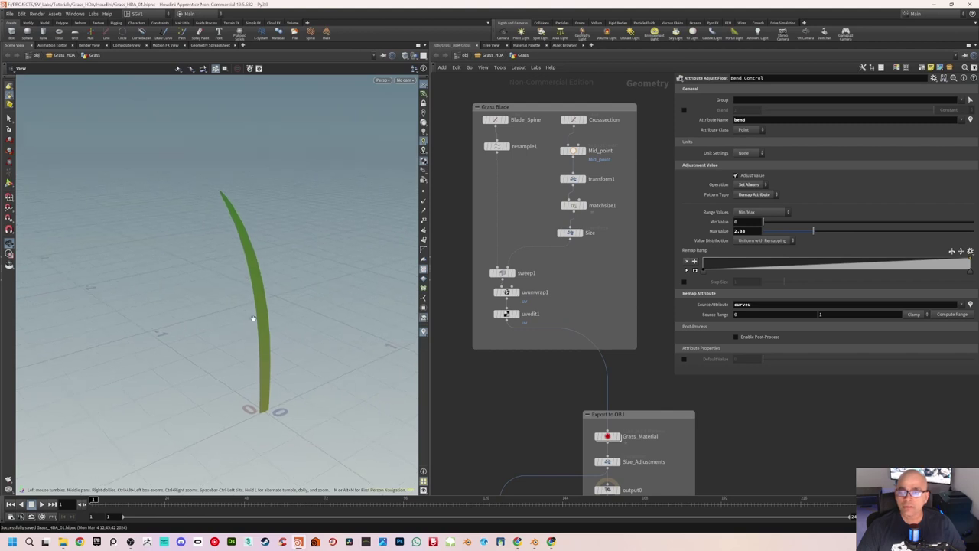
pyautogui.moveTo(528, 422); pyautogui.dragTo(538, 374, button='middle')
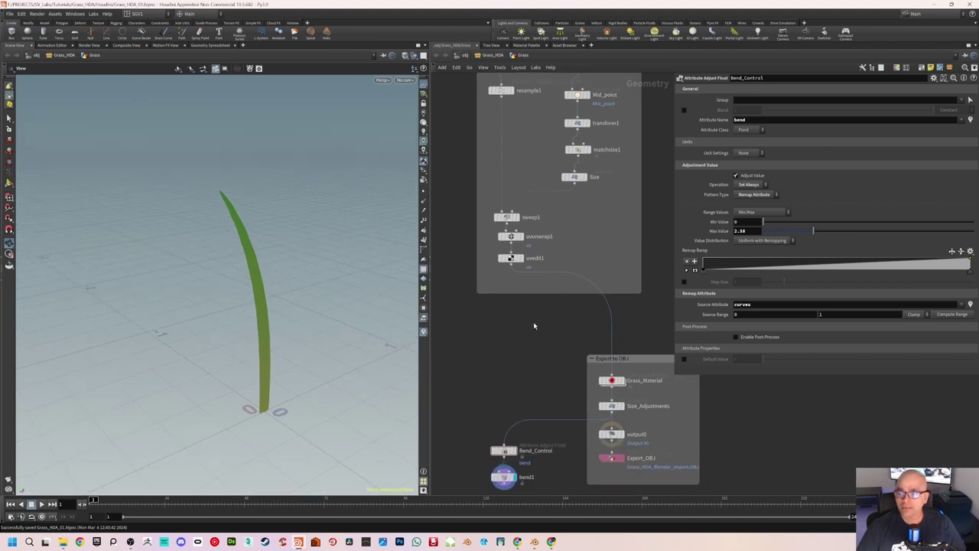
pyautogui.scroll(-2, 527, 344)
pyautogui.scroll(-2, 525, 378)
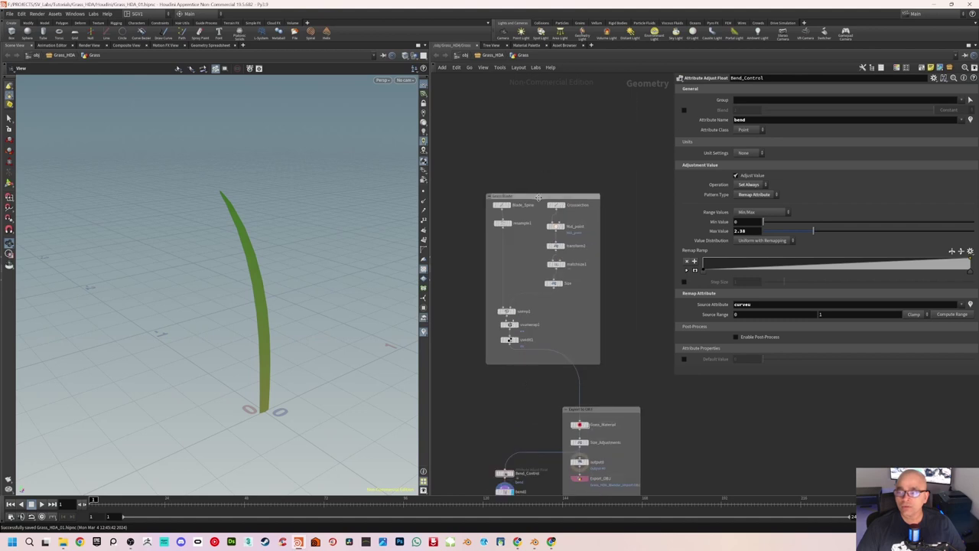
pyautogui.moveTo(537, 193); pyautogui.dragTo(521, 133)
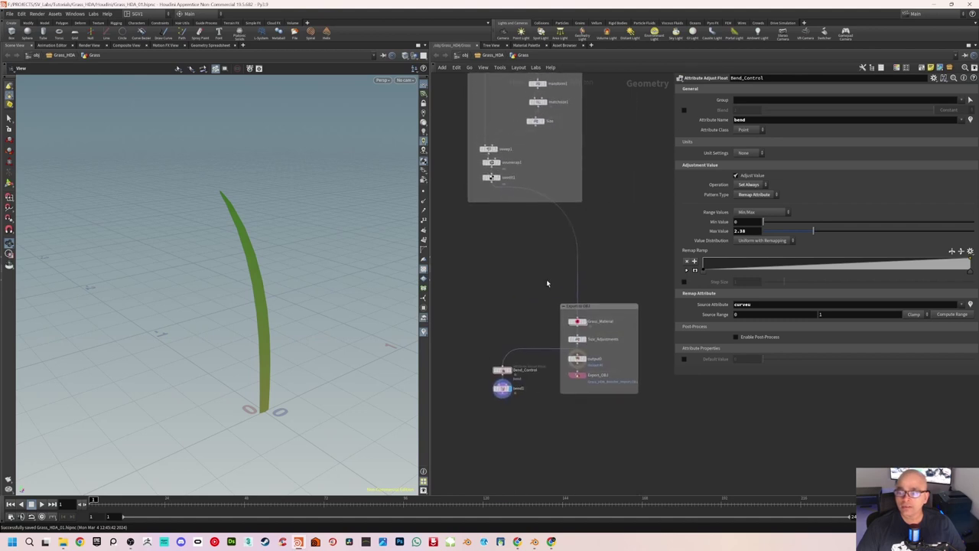
pyautogui.scroll(2, 534, 336)
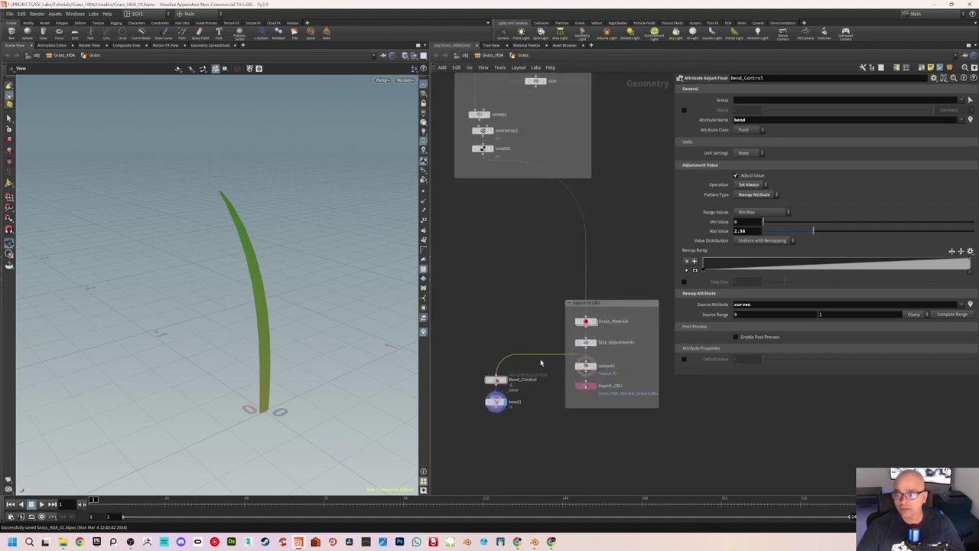
pyautogui.press('Delete')
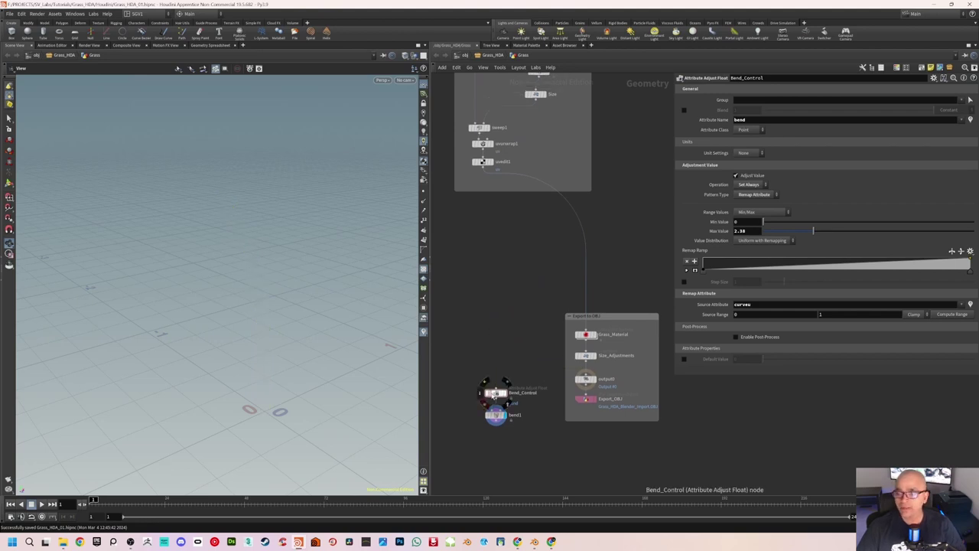
# Step: Insert Bend_Control and bend1 into the wire below uvedit1
pyautogui.moveTo(476, 371); pyautogui.dragTo(508, 422)
pyautogui.moveTo(487, 384); pyautogui.dragTo(577, 239)
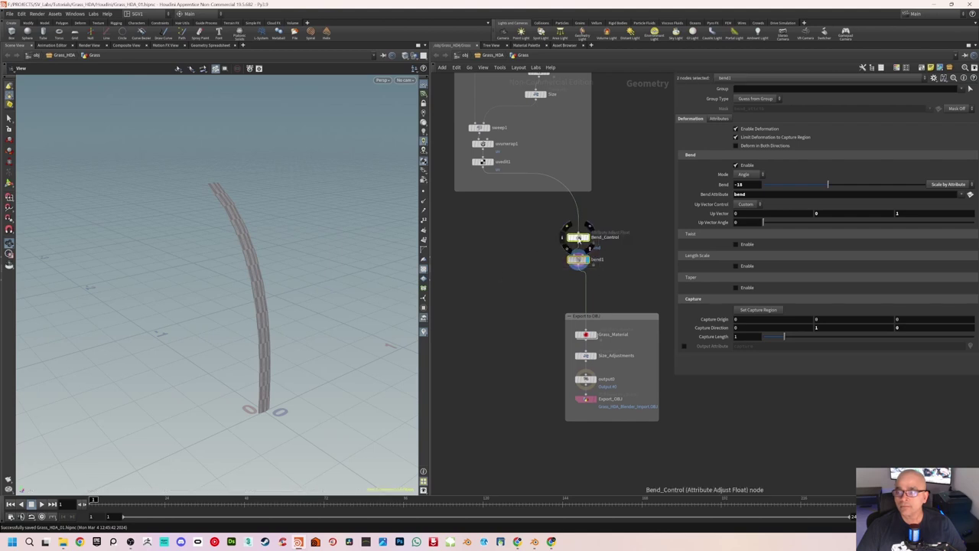
pyautogui.moveTo(579, 239); pyautogui.dragTo(494, 239)
pyautogui.scroll(2, 518, 237)
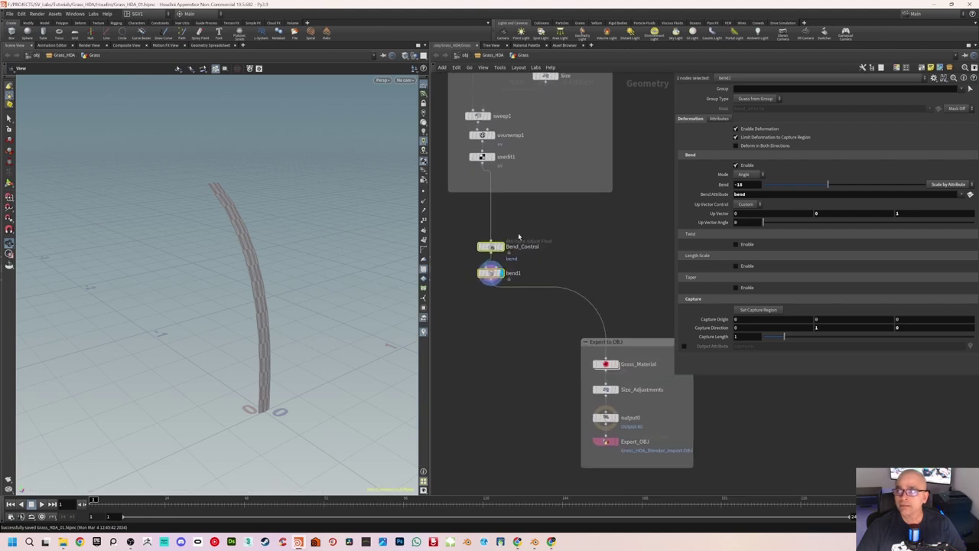
# Step: Wrap the two bend nodes in a network box titled Bend Controls and enlarge it
pyautogui.hotkey('shift', 'o')
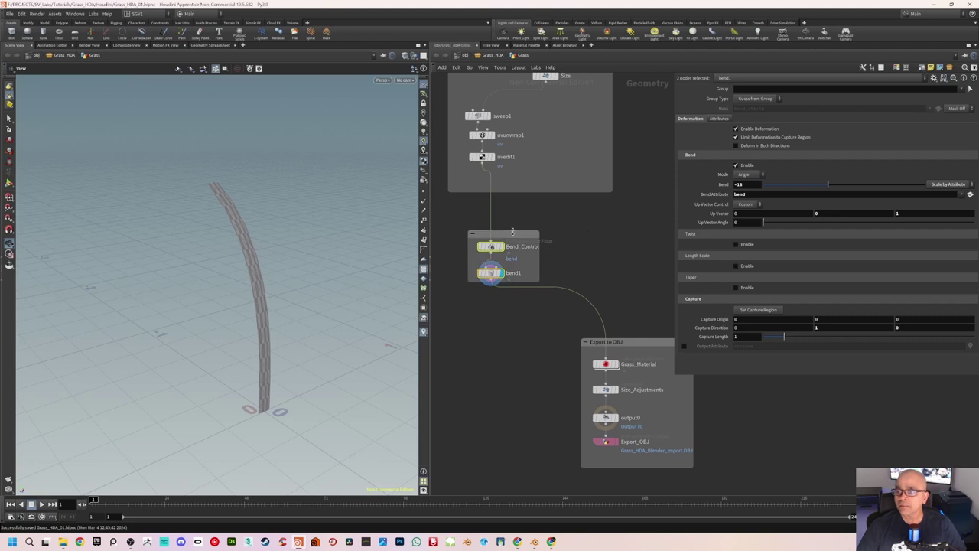
pyautogui.doubleClick(513, 231)
pyautogui.write('Bend')
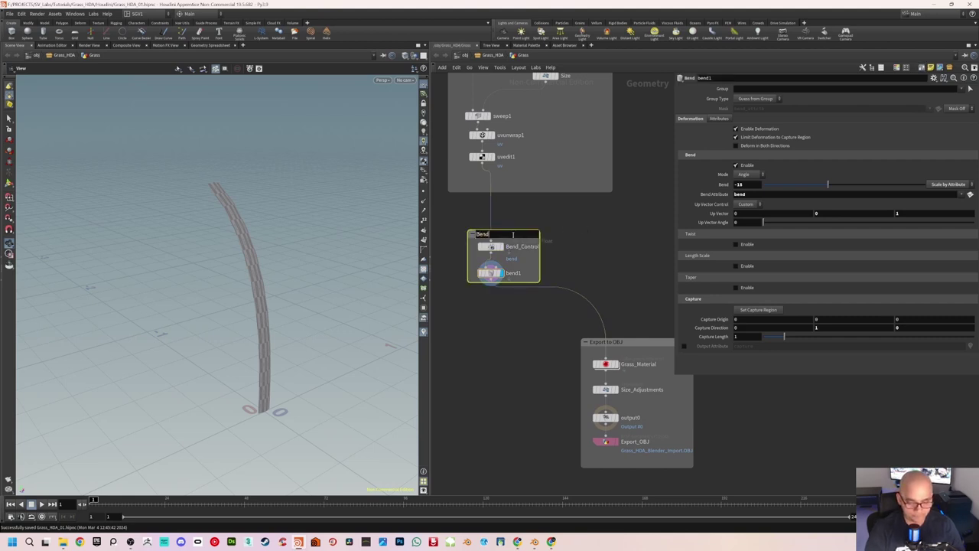
pyautogui.write(' Controls')
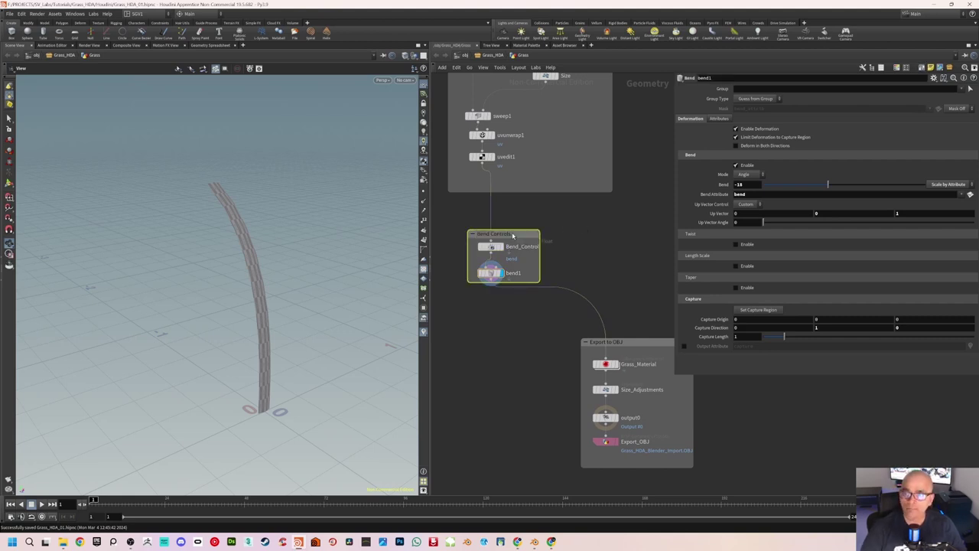
pyautogui.press('Return')
pyautogui.click(591, 279)
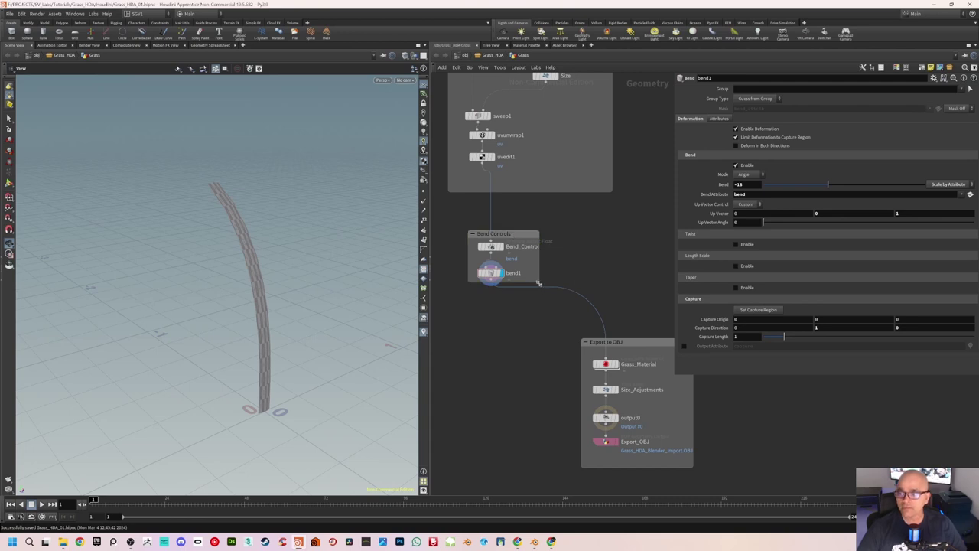
pyautogui.moveTo(538, 283); pyautogui.dragTo(545, 301)
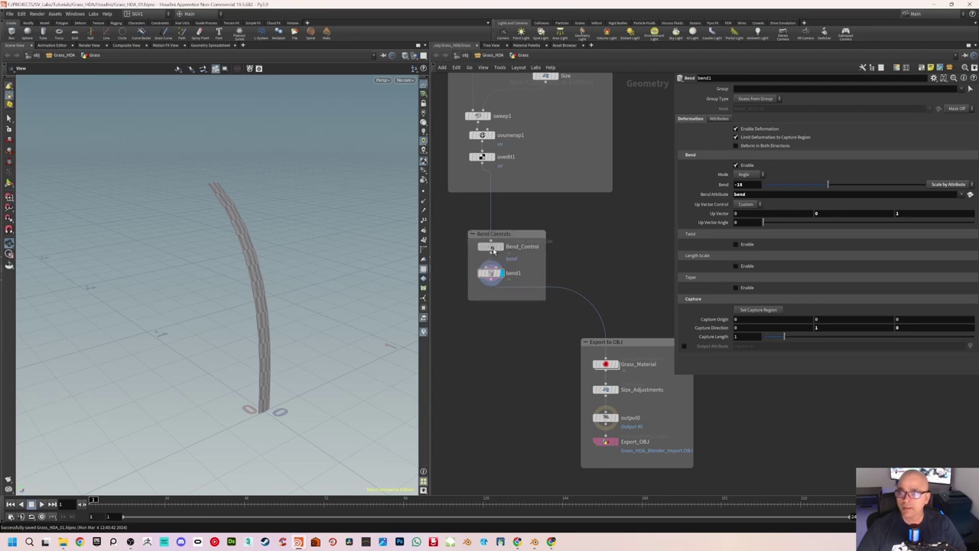
pyautogui.click(491, 247)
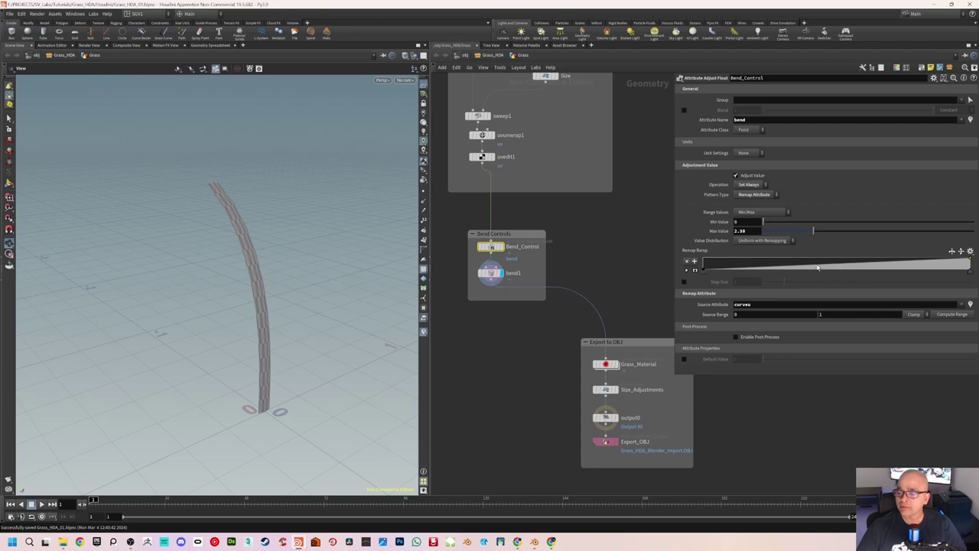
# Step: Display output0 so the green textured grass blade shows, and zoom out the network
pyautogui.moveTo(282, 288)
pyautogui.mouseDown()
pyautogui.moveTo(227, 286)
pyautogui.moveTo(309, 284)
pyautogui.moveTo(291, 282)
pyautogui.mouseUp()
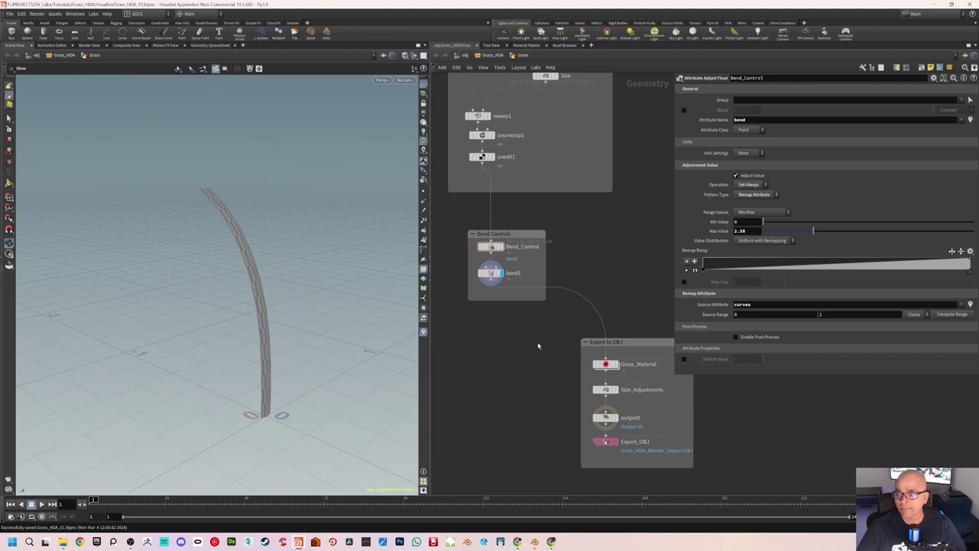
pyautogui.moveTo(536, 346); pyautogui.dragTo(525, 349, button='middle')
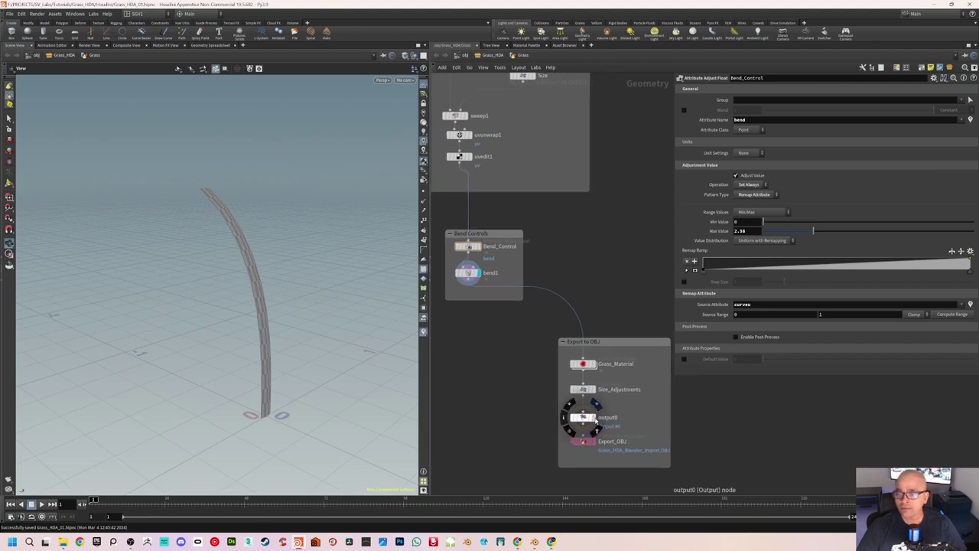
pyautogui.click(596, 422)
pyautogui.moveTo(252, 305)
pyautogui.mouseDown()
pyautogui.moveTo(194, 282)
pyautogui.moveTo(259, 287)
pyautogui.moveTo(229, 280)
pyautogui.moveTo(245, 287)
pyautogui.moveTo(232, 291)
pyautogui.mouseUp()
pyautogui.scroll(-2, 583, 247)
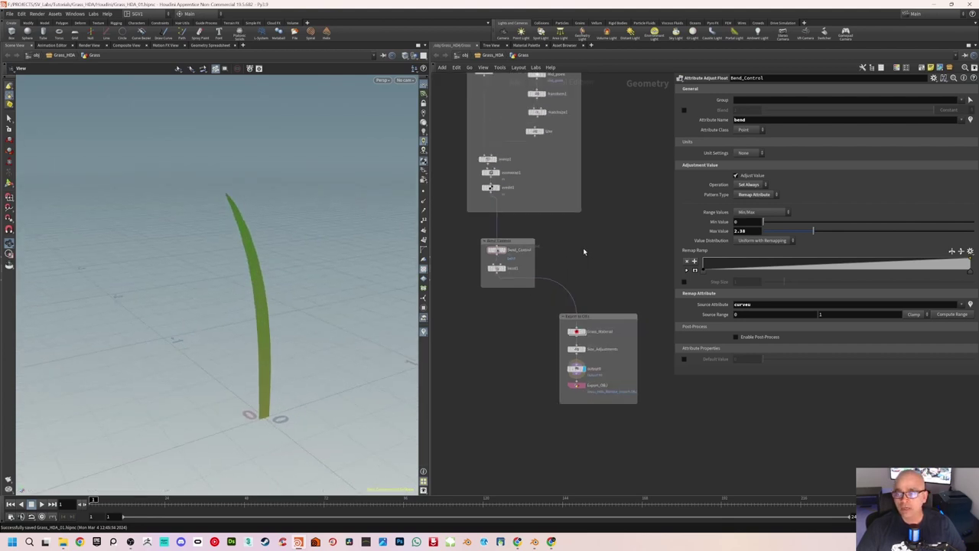
pyautogui.scroll(-2, 562, 276)
# Step: Move the Export to OBJ box down and widen the network editor for new nodes
pyautogui.moveTo(562, 276); pyautogui.dragTo(590, 283, button='middle')
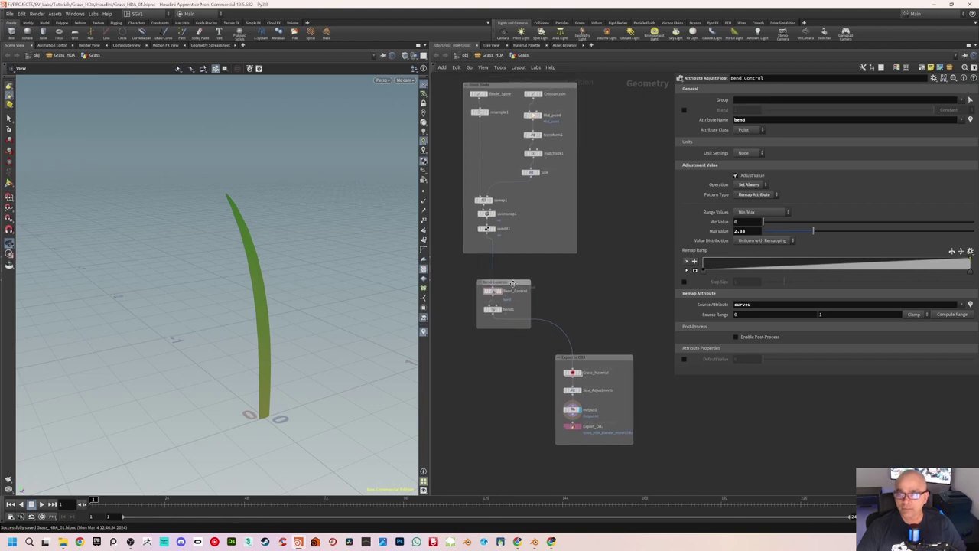
pyautogui.moveTo(506, 282); pyautogui.dragTo(506, 272)
pyautogui.moveTo(608, 329); pyautogui.dragTo(594, 319, button='middle')
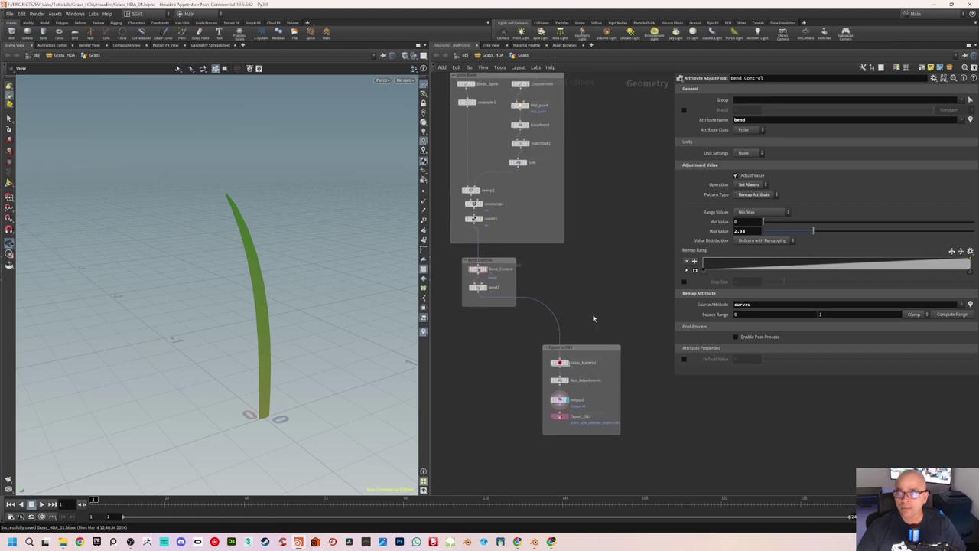
pyautogui.moveTo(576, 348); pyautogui.dragTo(575, 405)
pyautogui.moveTo(603, 273)
pyautogui.mouseDown(button='middle')
pyautogui.moveTo(597, 308)
pyautogui.moveTo(574, 287)
pyautogui.mouseUp(button='middle')
pyautogui.moveTo(623, 241); pyautogui.dragTo(598, 272, button='middle')
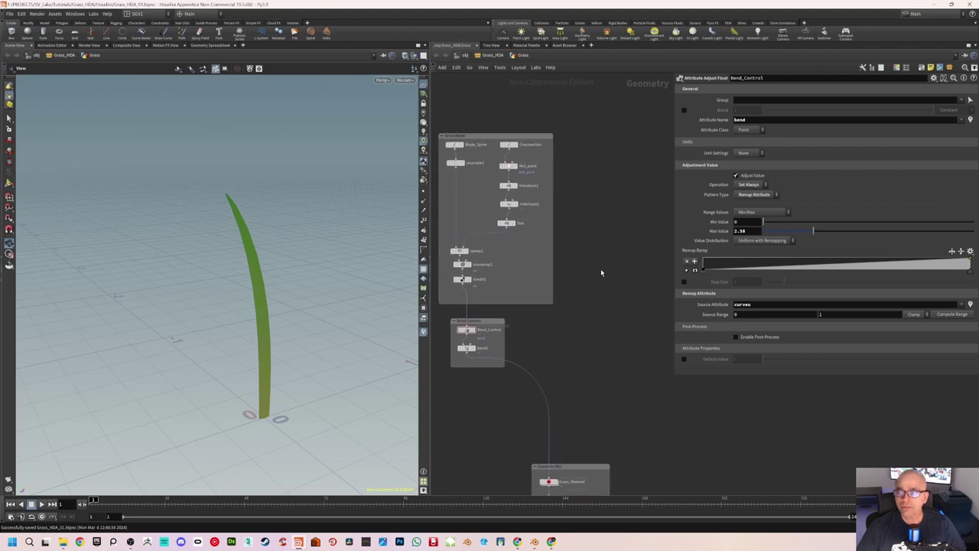
pyautogui.moveTo(675, 236); pyautogui.dragTo(761, 240)
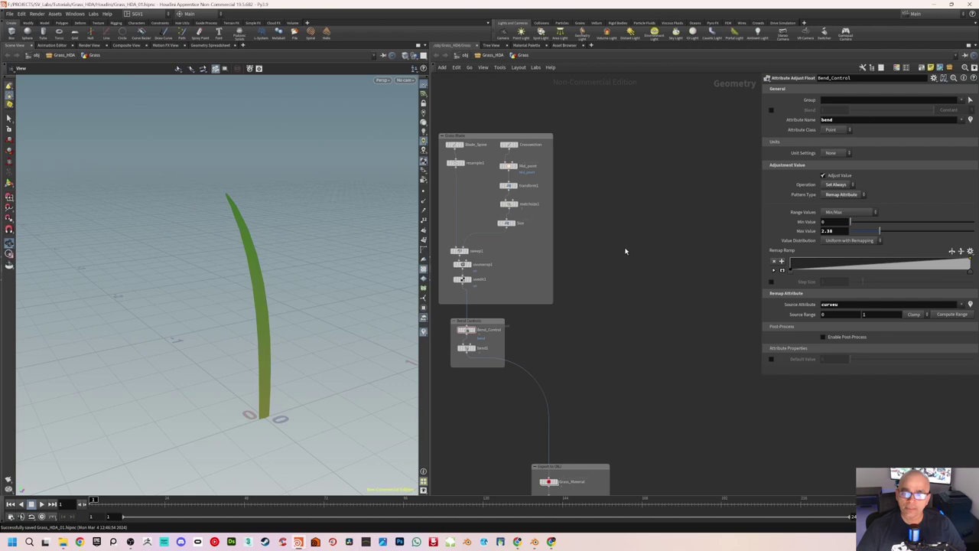
pyautogui.keyDown('alt'); pyautogui.moveTo(174, 338); pyautogui.dragTo(252, 304); pyautogui.keyUp('alt')
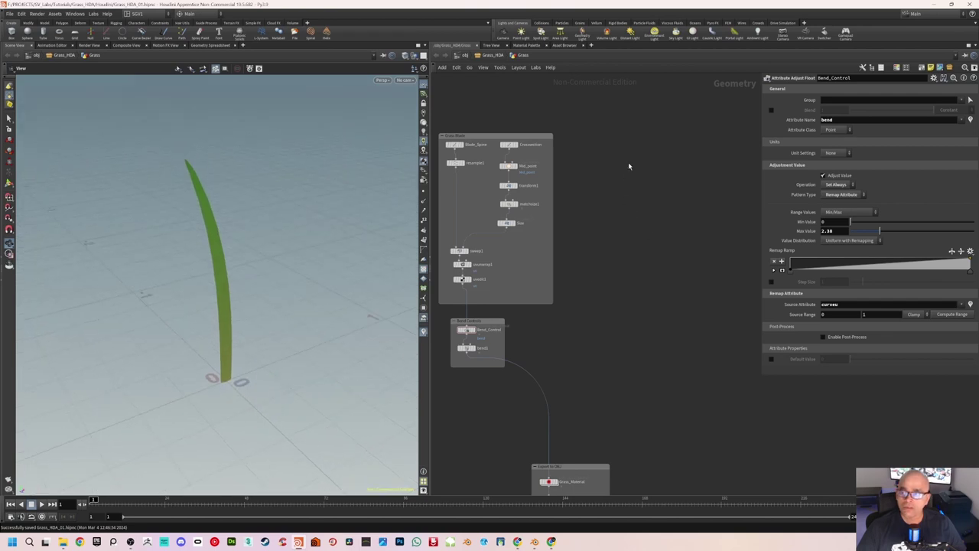
pyautogui.moveTo(629, 166); pyautogui.dragTo(613, 181, button='middle')
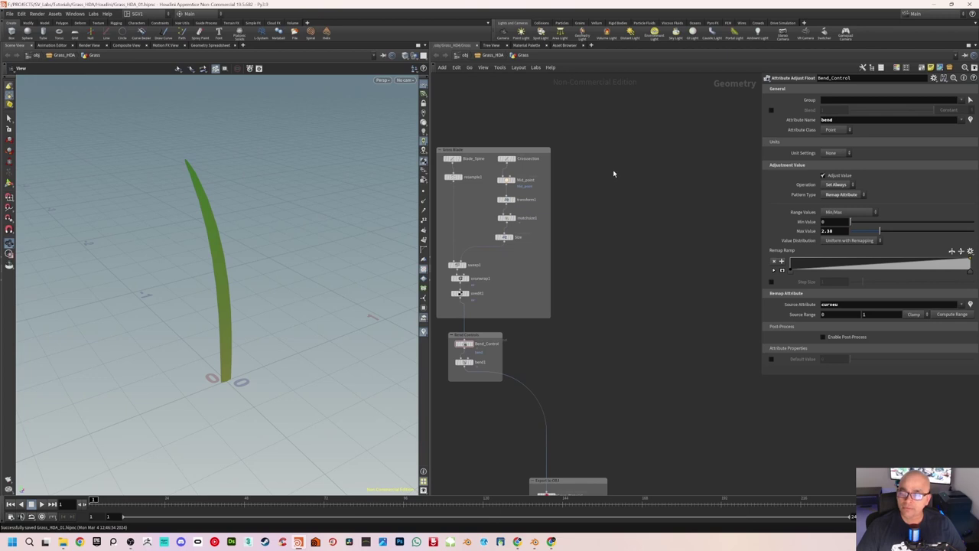
# Step: Add a circle1 node (12 divisions, radius 1) in empty space and display it
pyautogui.press('Tab')
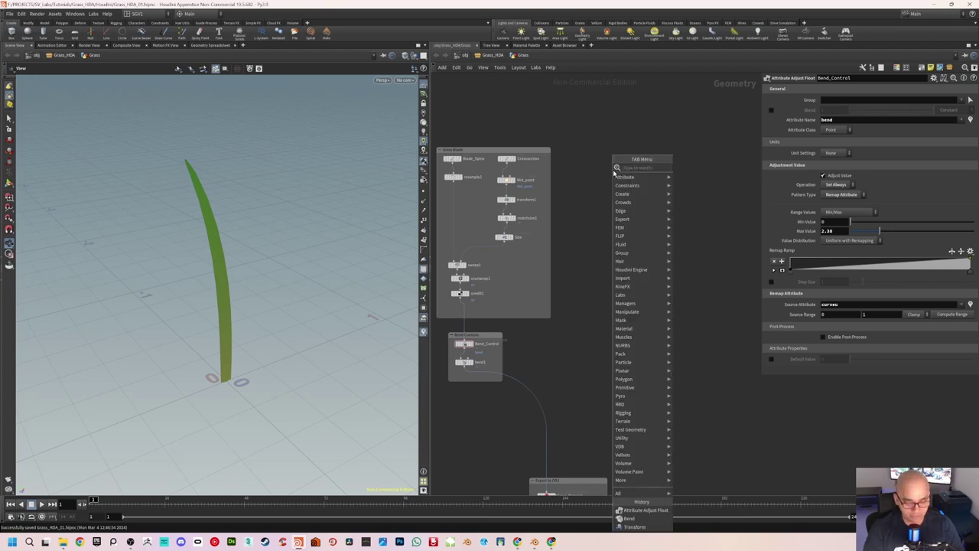
pyautogui.write('circle')
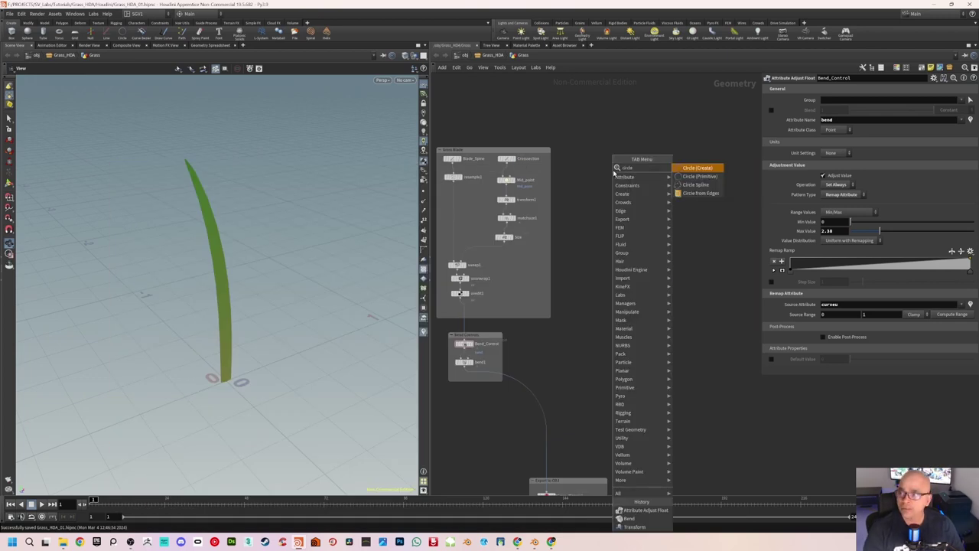
pyautogui.press('Return')
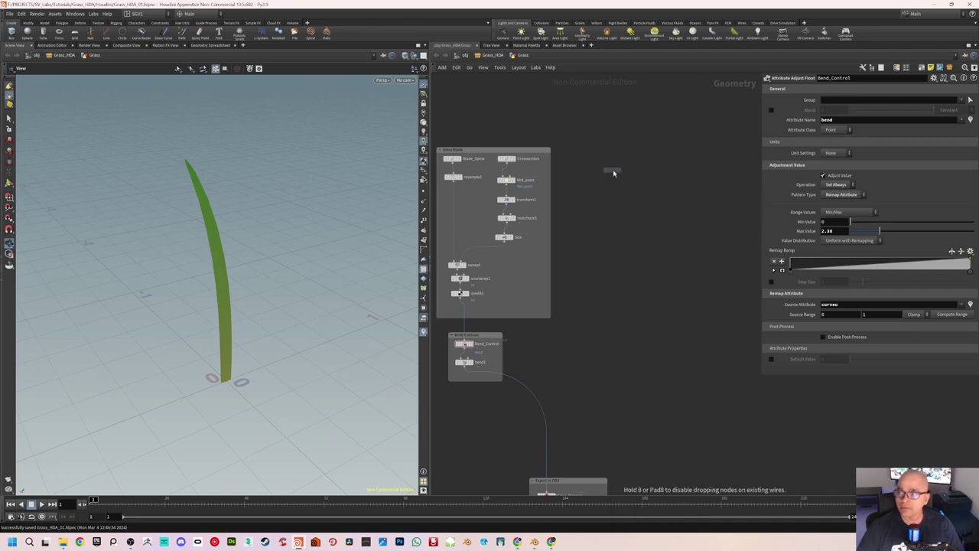
pyautogui.click(611, 170)
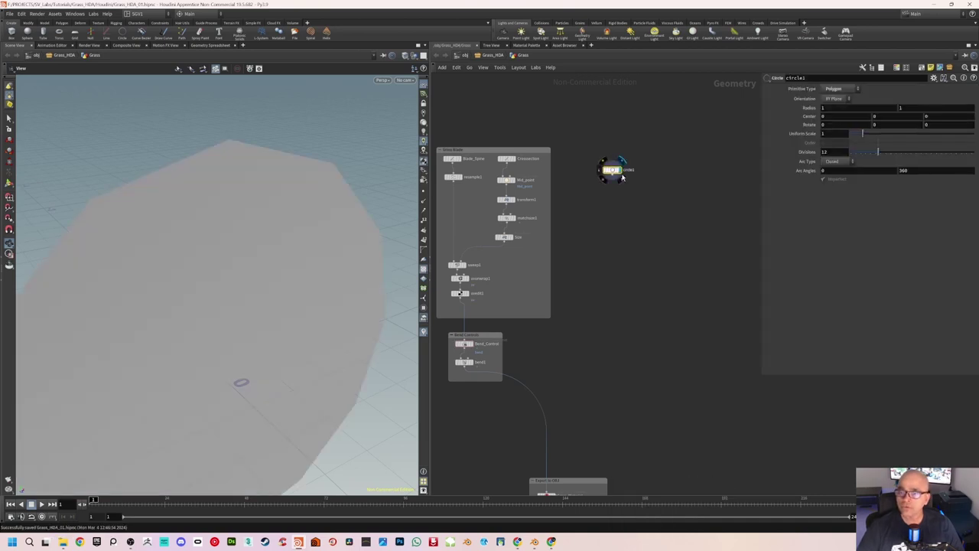
pyautogui.press('h')
pyautogui.moveTo(300, 291)
pyautogui.mouseDown()
pyautogui.moveTo(290, 255)
pyautogui.moveTo(350, 260)
pyautogui.moveTo(306, 278)
pyautogui.mouseUp()
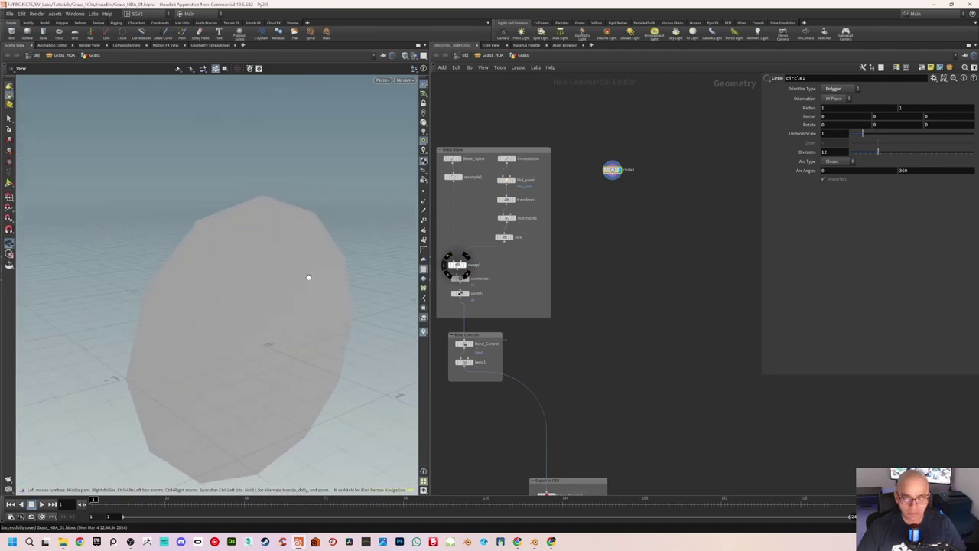
pyautogui.moveTo(302, 278)
pyautogui.mouseDown()
pyautogui.moveTo(278, 275)
pyautogui.moveTo(266, 252)
pyautogui.moveTo(225, 260)
pyautogui.moveTo(268, 260)
pyautogui.mouseUp()
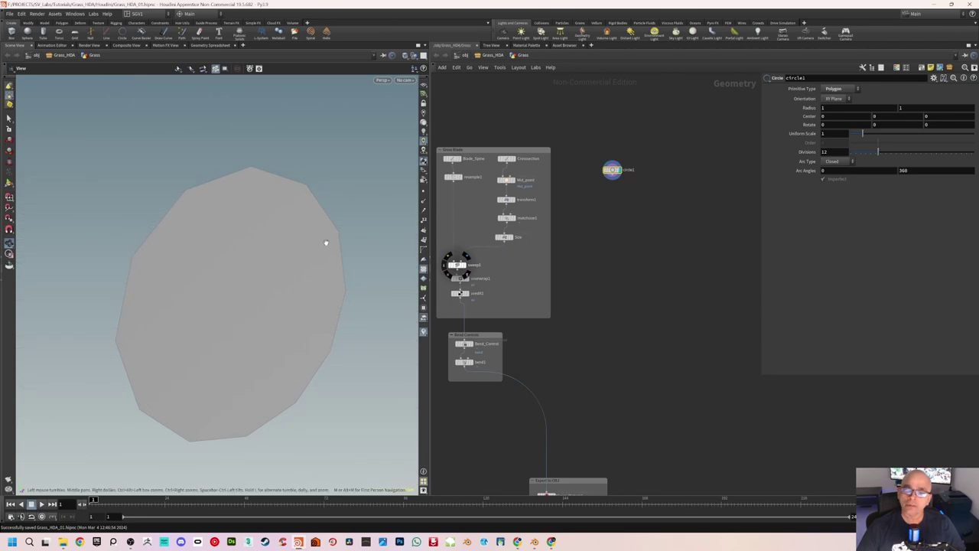
pyautogui.moveTo(325, 240)
pyautogui.mouseDown()
pyautogui.moveTo(299, 225)
pyautogui.moveTo(258, 240)
pyautogui.moveTo(328, 240)
pyautogui.moveTo(299, 253)
pyautogui.moveTo(244, 241)
pyautogui.moveTo(283, 244)
pyautogui.moveTo(257, 242)
pyautogui.moveTo(241, 283)
pyautogui.mouseUp()
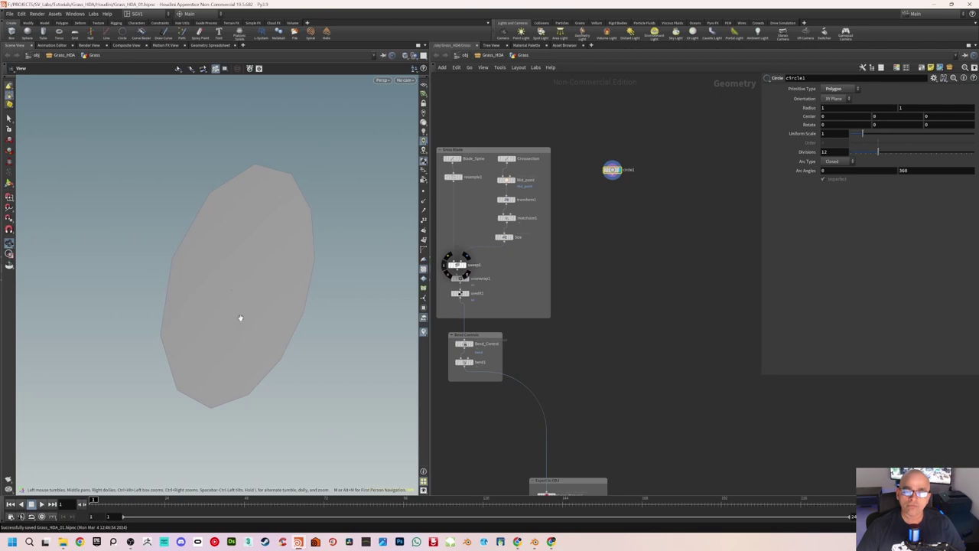
pyautogui.moveTo(264, 265); pyautogui.dragTo(261, 253)
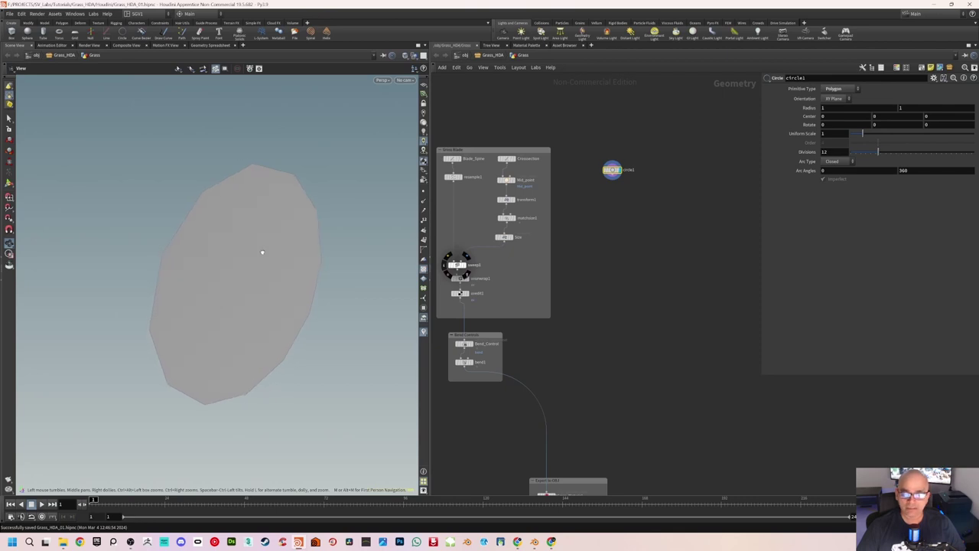
pyautogui.scroll(2, 716, 174)
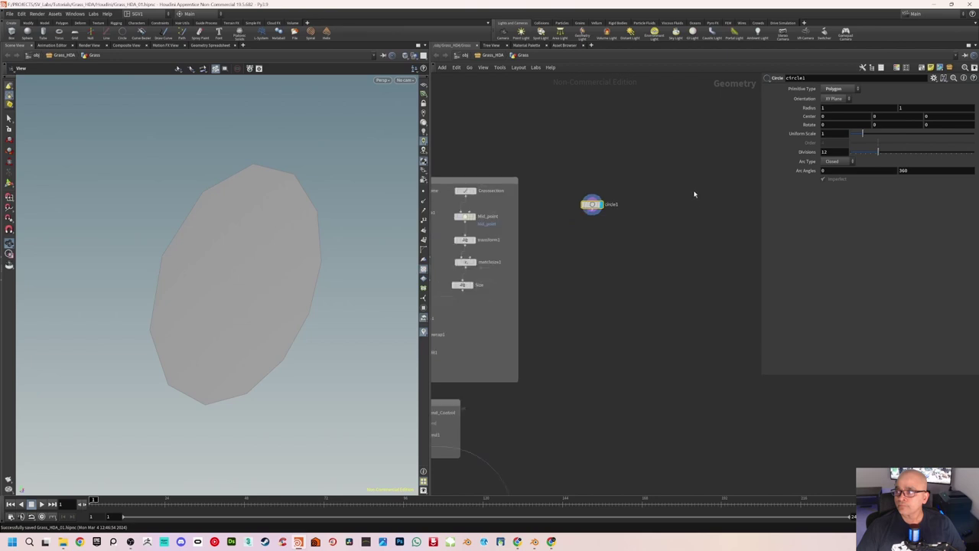
# Step: Set the circle's orientation to ZX Plane so it lies flat
pyautogui.click(847, 101)
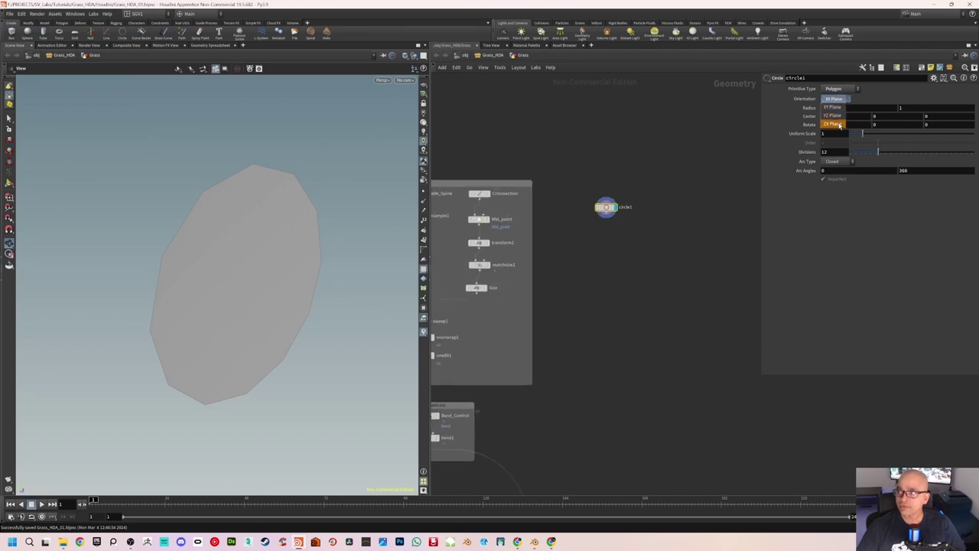
pyautogui.click(833, 123)
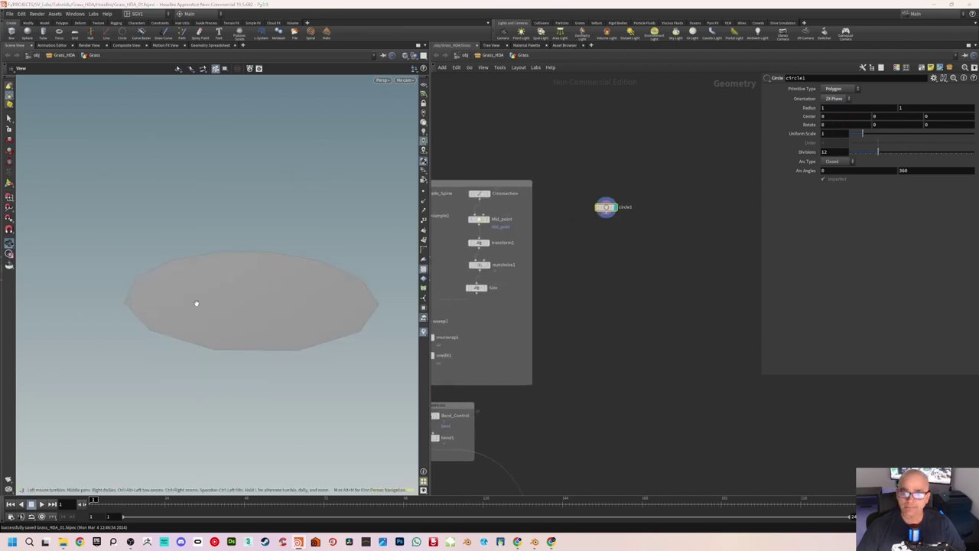
pyautogui.moveTo(196, 303)
pyautogui.mouseDown()
pyautogui.moveTo(227, 297)
pyautogui.moveTo(240, 277)
pyautogui.moveTo(210, 253)
pyautogui.moveTo(236, 260)
pyautogui.moveTo(248, 290)
pyautogui.moveTo(207, 258)
pyautogui.moveTo(275, 252)
pyautogui.moveTo(258, 268)
pyautogui.moveTo(249, 263)
pyautogui.mouseUp()
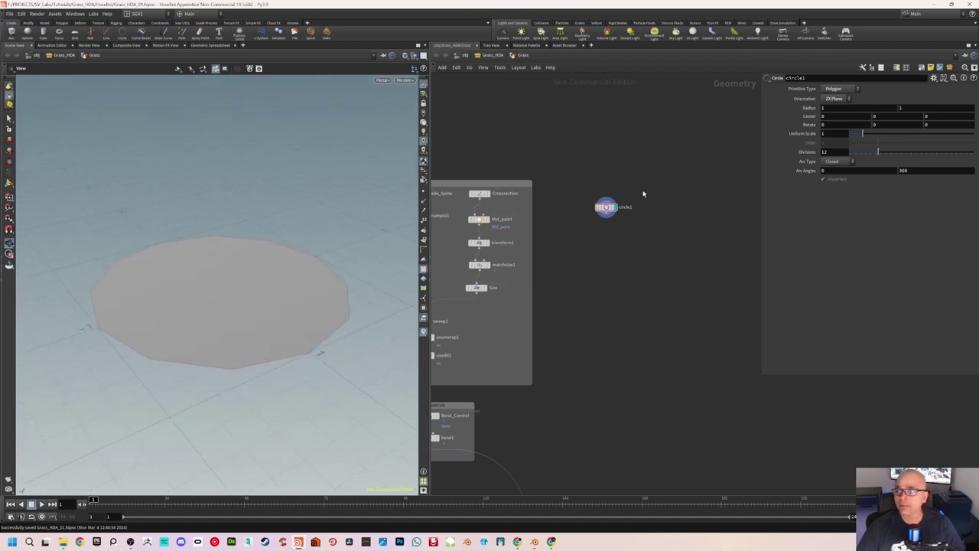
pyautogui.scroll(2, 639, 202)
# Step: Rename the circle node Spawn_source and line it up with the Crossection node
pyautogui.doubleClick(620, 231)
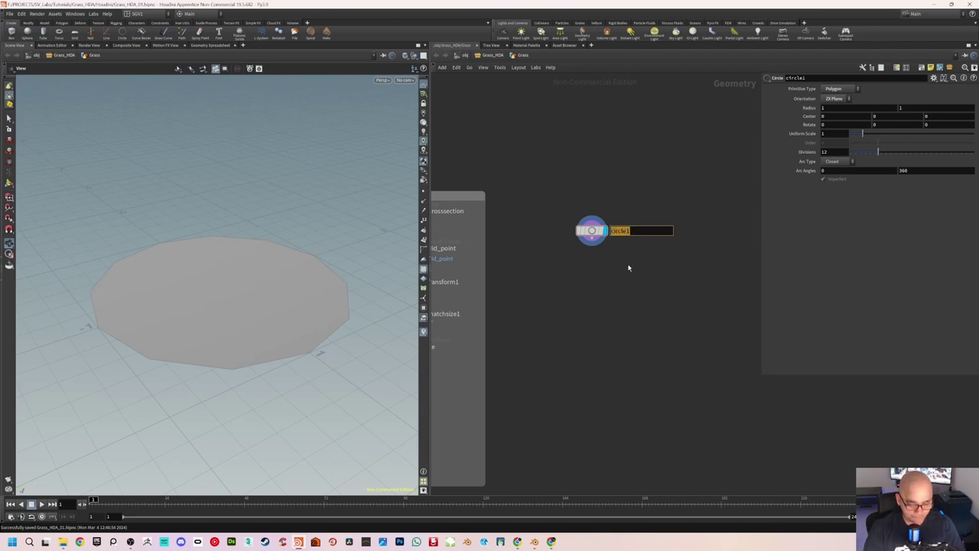
pyautogui.write('Spawn_')
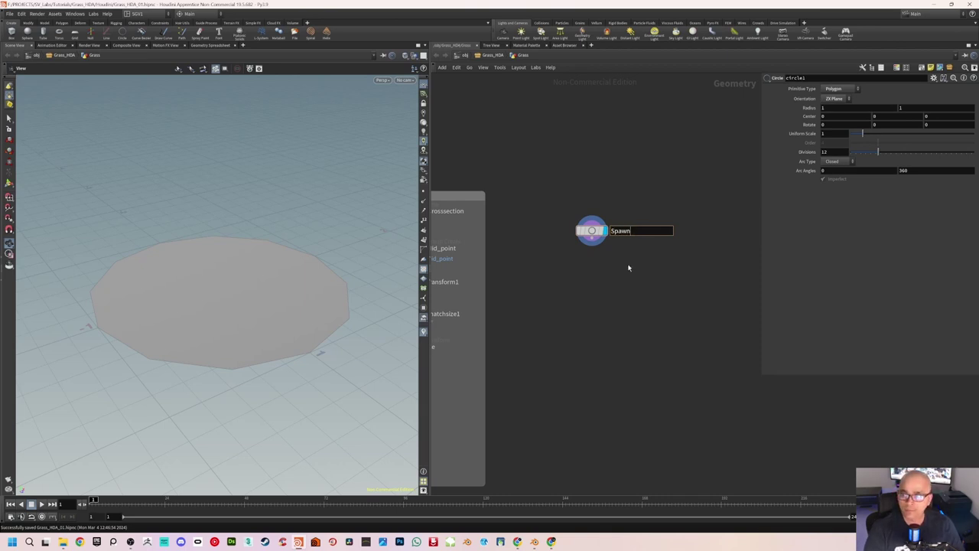
pyautogui.write('sou')
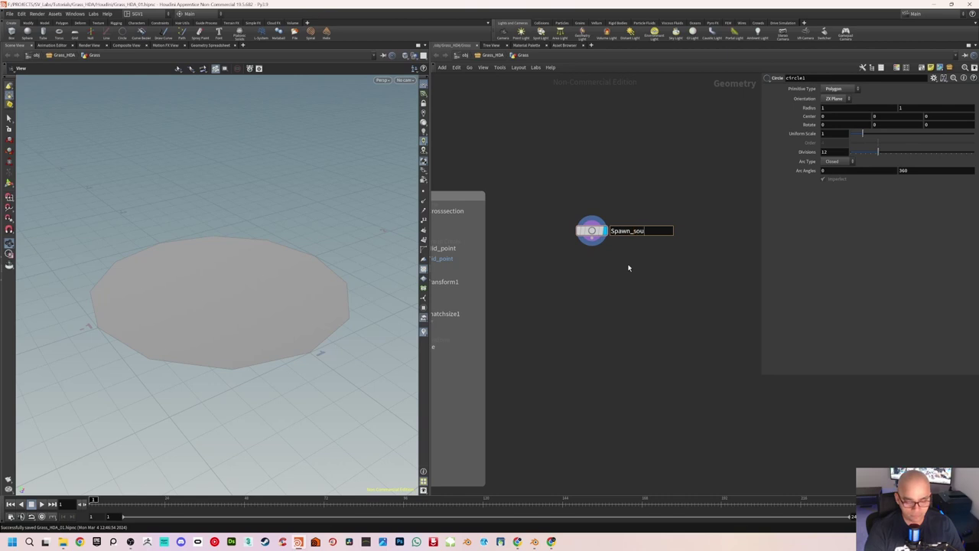
pyautogui.write('rce')
pyautogui.press('Return')
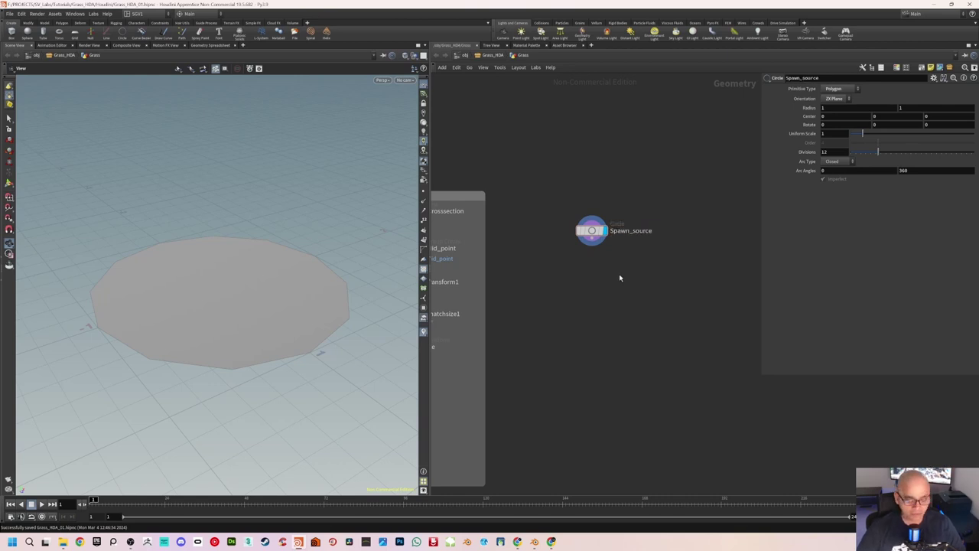
pyautogui.scroll(-1, 619, 276)
pyautogui.moveTo(618, 276); pyautogui.dragTo(643, 294, button='middle')
pyautogui.moveTo(615, 256); pyautogui.dragTo(619, 240)
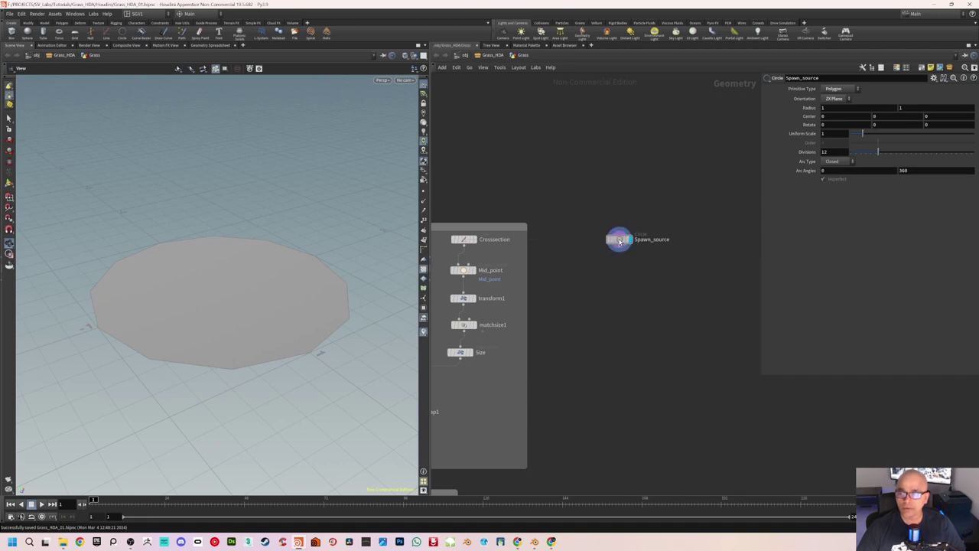
pyautogui.moveTo(271, 303); pyautogui.dragTo(273, 290)
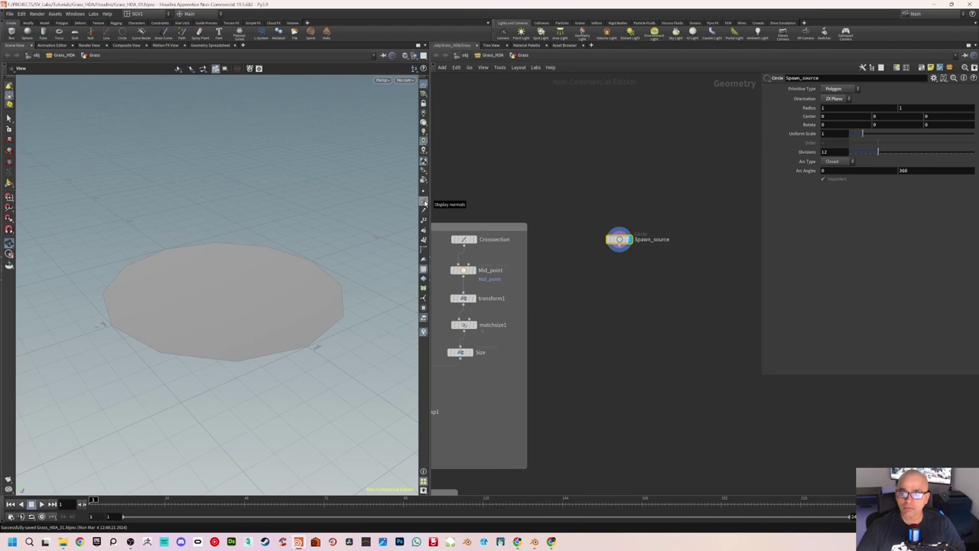
# Step: Orbit and dolly around the flat disc to inspect its downward-pointing normals
pyautogui.moveTo(280, 288)
pyautogui.mouseDown()
pyautogui.moveTo(280, 218)
pyautogui.moveTo(337, 233)
pyautogui.moveTo(328, 249)
pyautogui.moveTo(298, 247)
pyautogui.moveTo(261, 170)
pyautogui.mouseUp()
pyautogui.moveTo(244, 329); pyautogui.dragTo(253, 291)
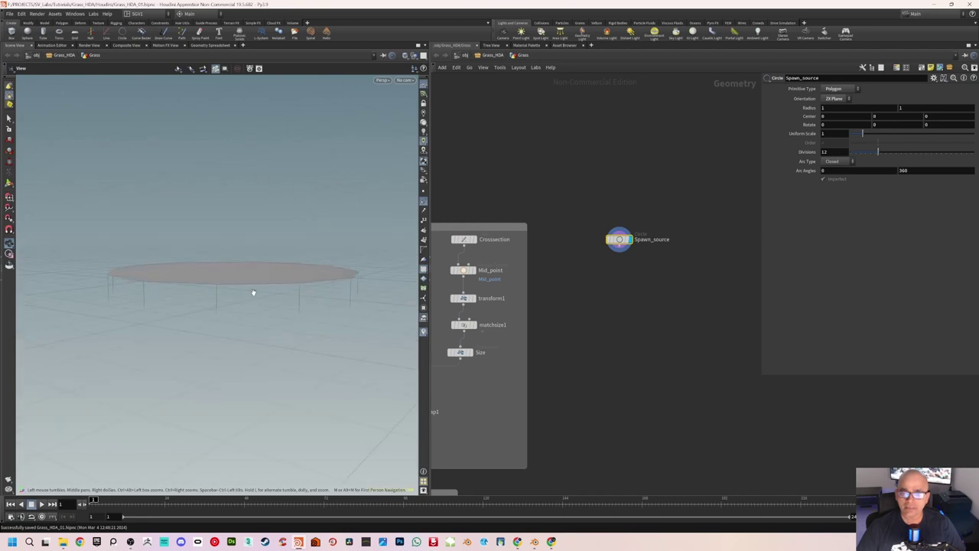
pyautogui.moveTo(247, 238)
pyautogui.mouseDown()
pyautogui.moveTo(227, 289)
pyautogui.moveTo(232, 268)
pyautogui.mouseUp()
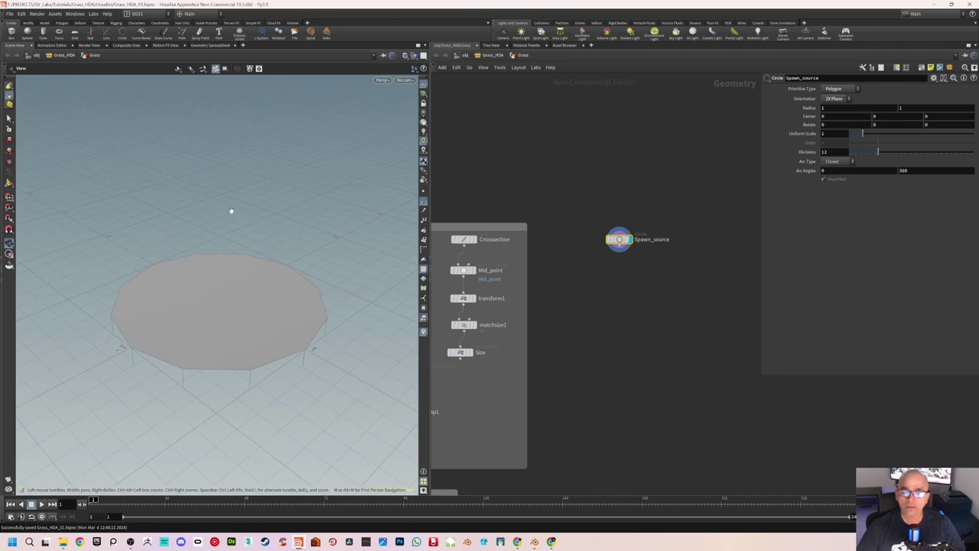
pyautogui.moveTo(231, 211); pyautogui.dragTo(312, 259, button='right')
pyautogui.moveTo(207, 269); pyautogui.dragTo(215, 267, button='right')
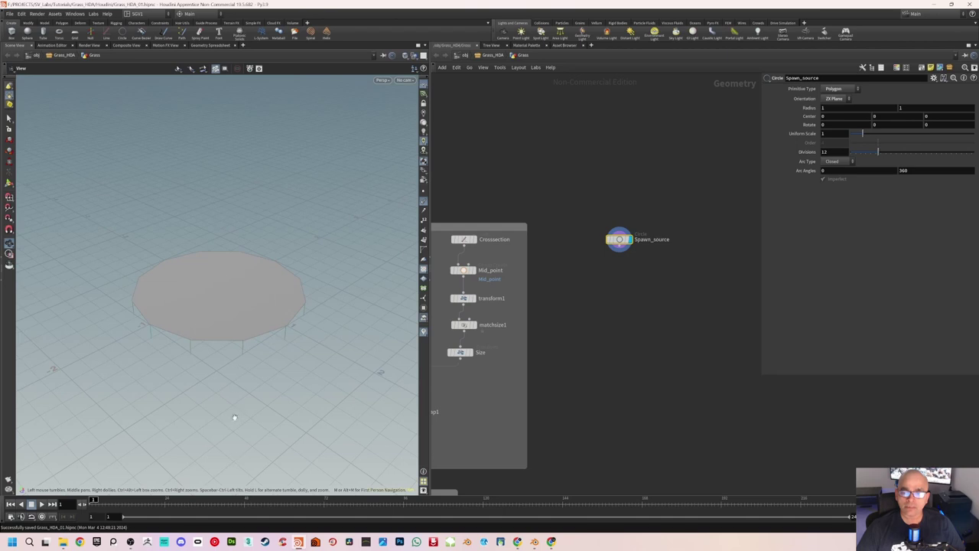
pyautogui.moveTo(235, 416); pyautogui.dragTo(244, 334)
pyautogui.moveTo(267, 251)
pyautogui.mouseDown()
pyautogui.moveTo(256, 279)
pyautogui.moveTo(225, 304)
pyautogui.mouseUp()
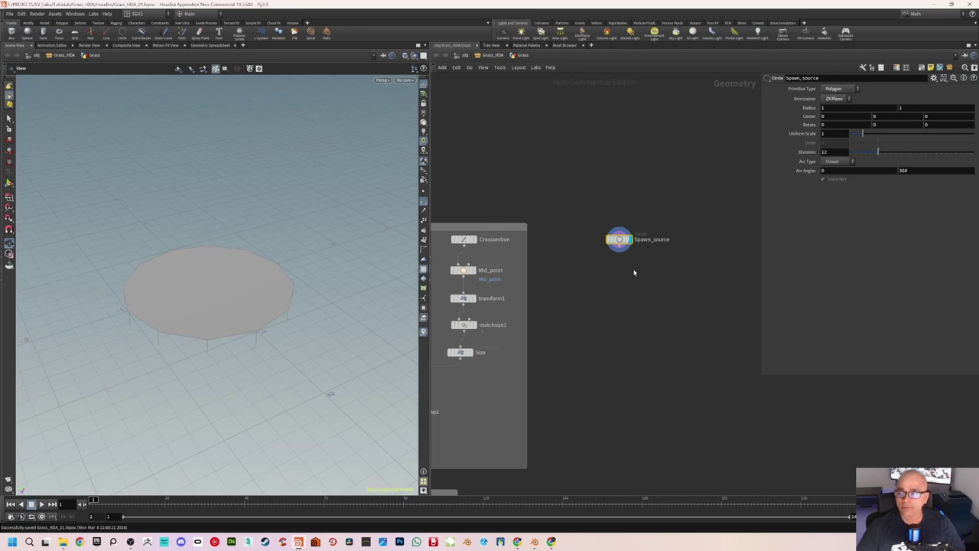
# Step: Add and display a Reverse node under Spawn_source so the disc's normals point up
pyautogui.press('Tab')
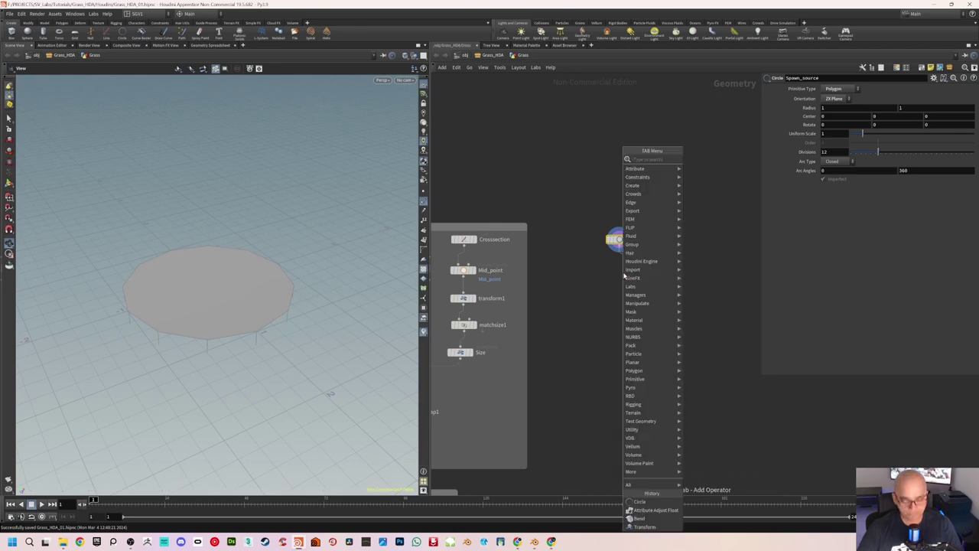
pyautogui.write('rever')
pyautogui.press('Return')
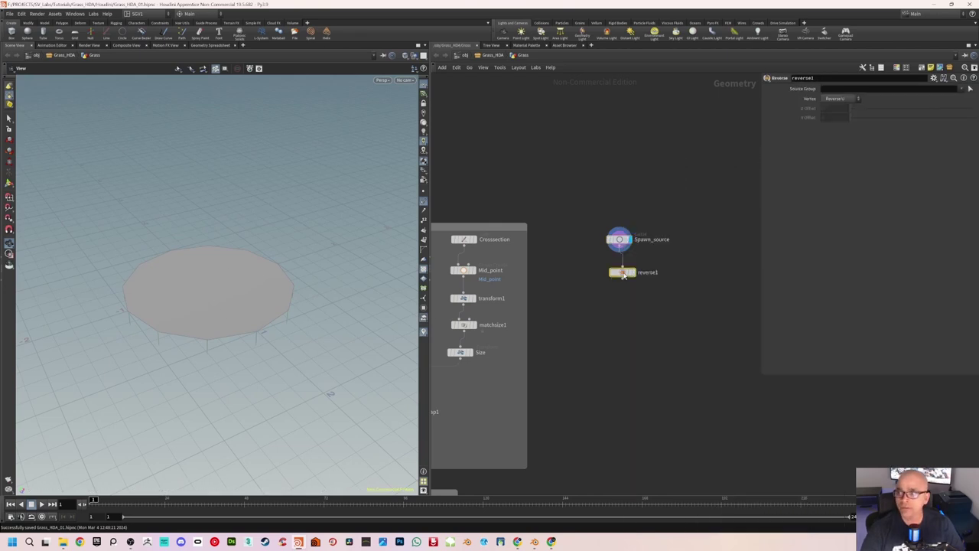
pyautogui.click(624, 268)
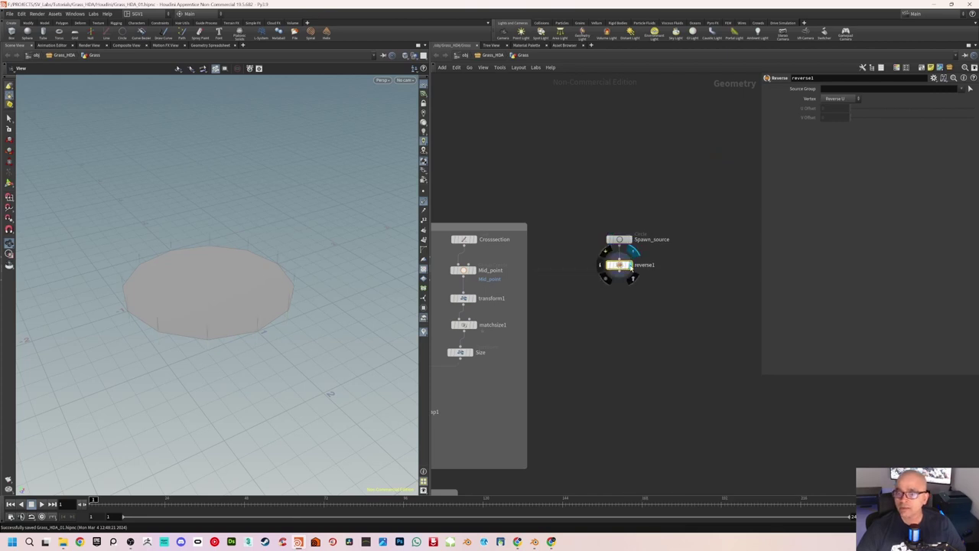
pyautogui.click(630, 264)
pyautogui.moveTo(206, 271)
pyautogui.mouseDown()
pyautogui.moveTo(234, 270)
pyautogui.moveTo(215, 263)
pyautogui.moveTo(221, 271)
pyautogui.mouseUp()
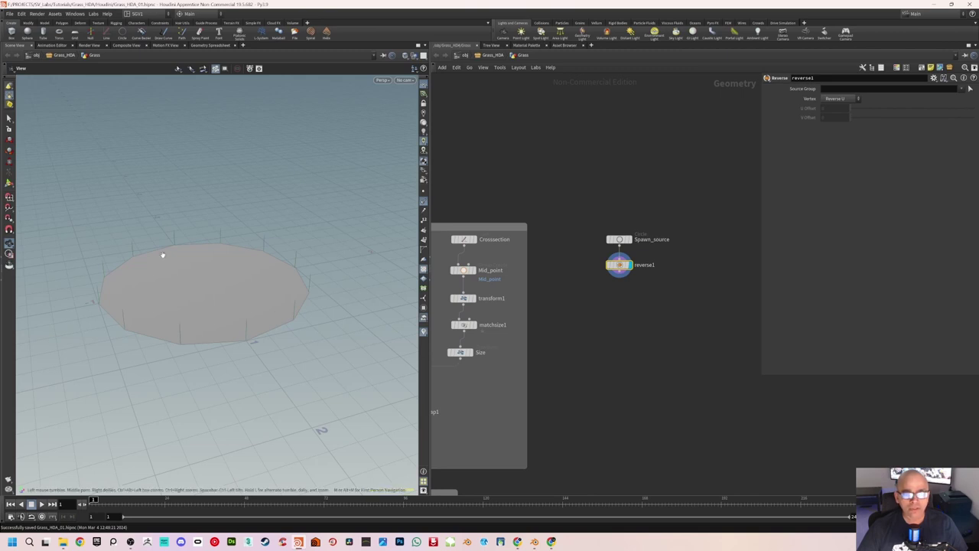
pyautogui.moveTo(241, 268)
pyautogui.mouseDown()
pyautogui.moveTo(182, 316)
pyautogui.moveTo(223, 293)
pyautogui.mouseUp()
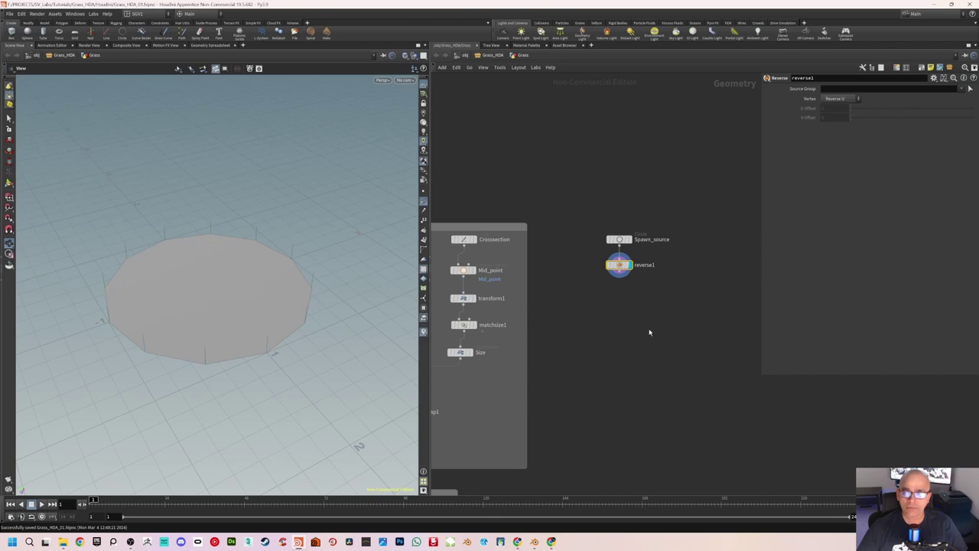
pyautogui.moveTo(649, 332); pyautogui.dragTo(655, 345, button='middle')
pyautogui.moveTo(629, 306); pyautogui.dragTo(622, 288, button='middle')
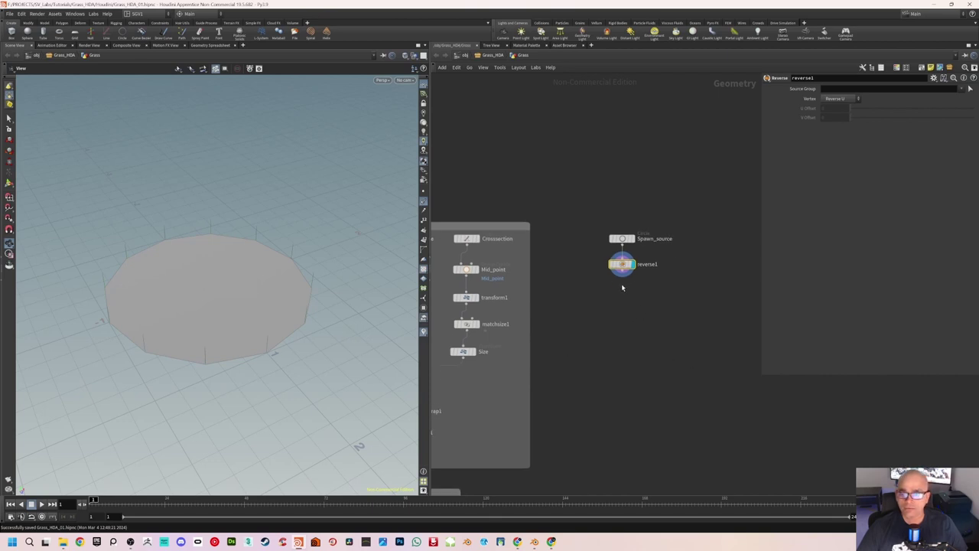
pyautogui.moveTo(219, 286)
pyautogui.mouseDown()
pyautogui.moveTo(229, 286)
pyautogui.moveTo(234, 325)
pyautogui.mouseUp()
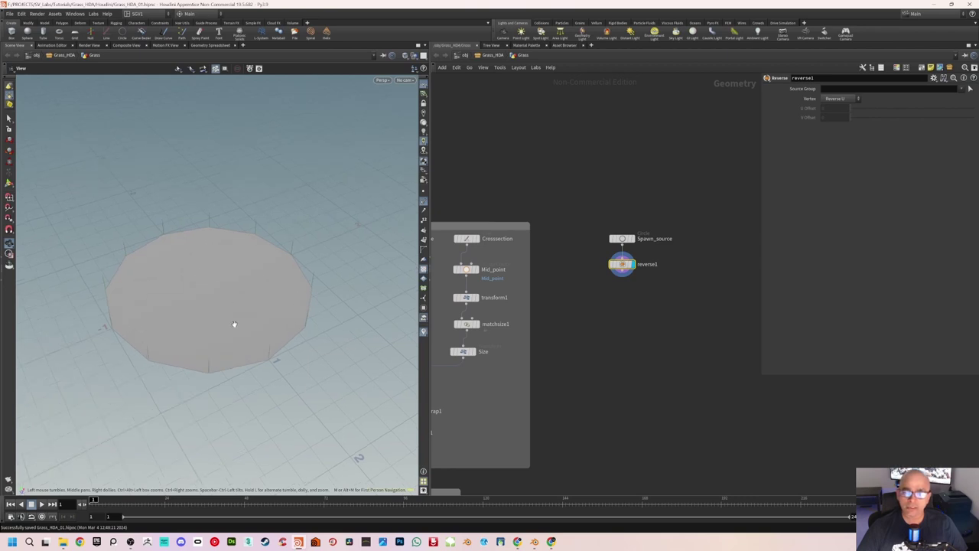
pyautogui.moveTo(274, 299); pyautogui.dragTo(232, 276)
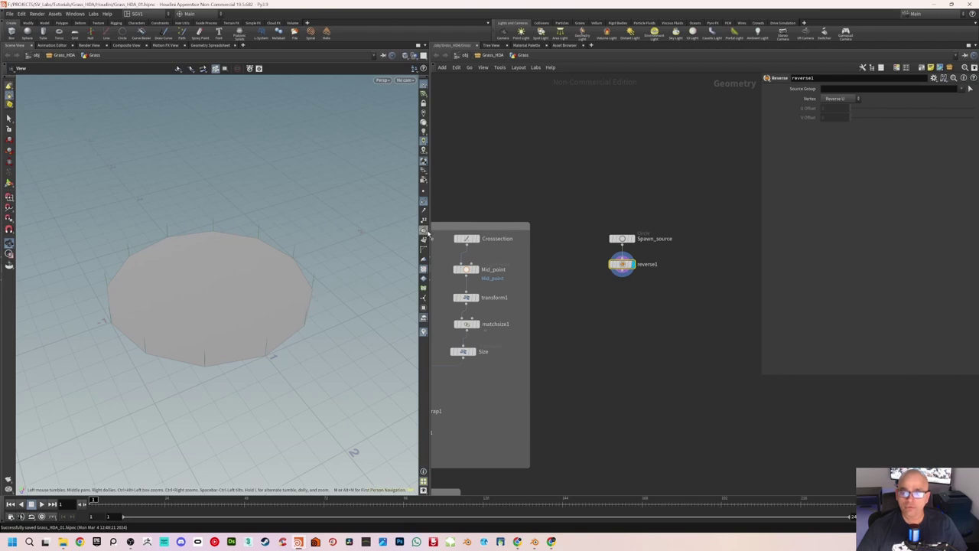
# Step: Show the disc's points, hide its normals, and branch a new node from reverse1
pyautogui.click(423, 194)
pyautogui.moveTo(207, 290)
pyautogui.mouseDown()
pyautogui.moveTo(197, 295)
pyautogui.moveTo(214, 284)
pyautogui.mouseUp()
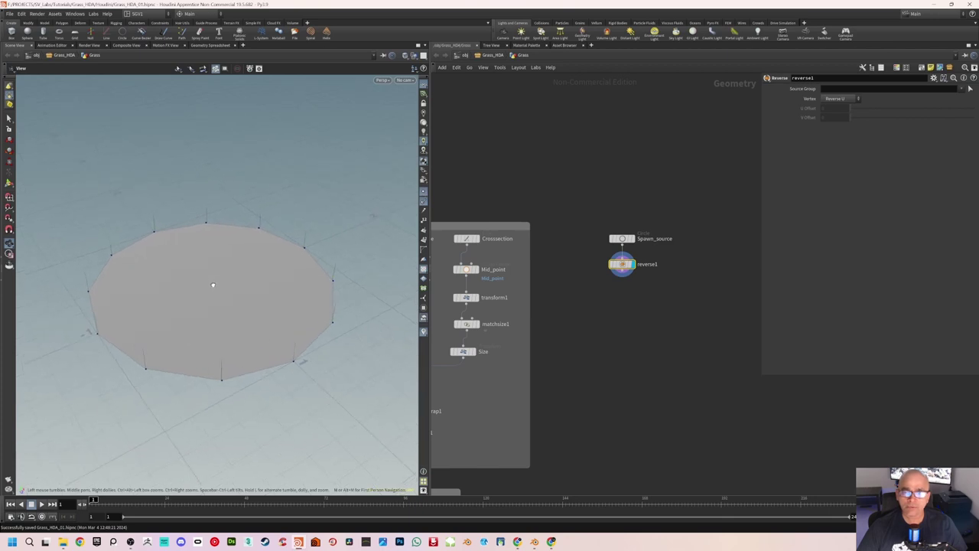
pyautogui.click(423, 209)
pyautogui.moveTo(400, 214)
pyautogui.mouseDown()
pyautogui.moveTo(286, 225)
pyautogui.moveTo(289, 264)
pyautogui.mouseUp()
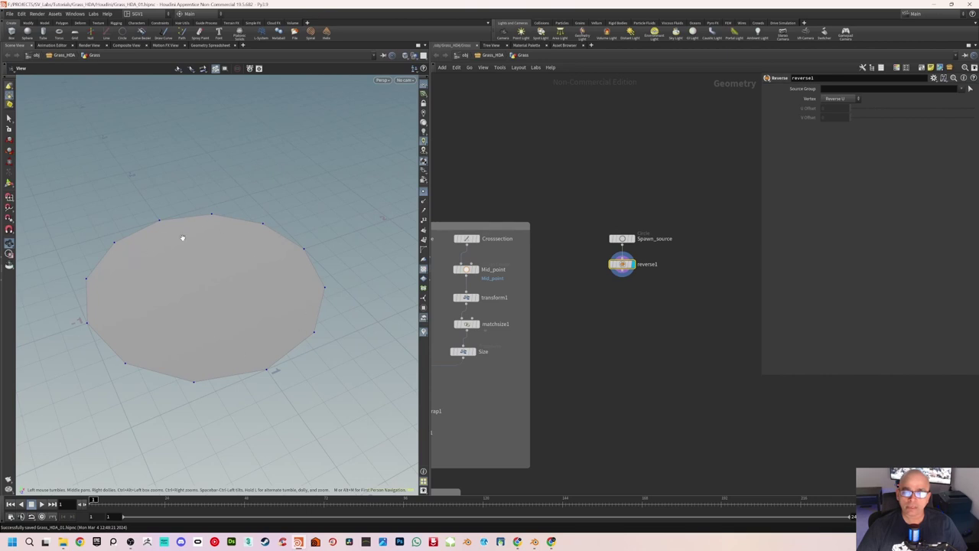
pyautogui.moveTo(227, 262); pyautogui.dragTo(226, 258)
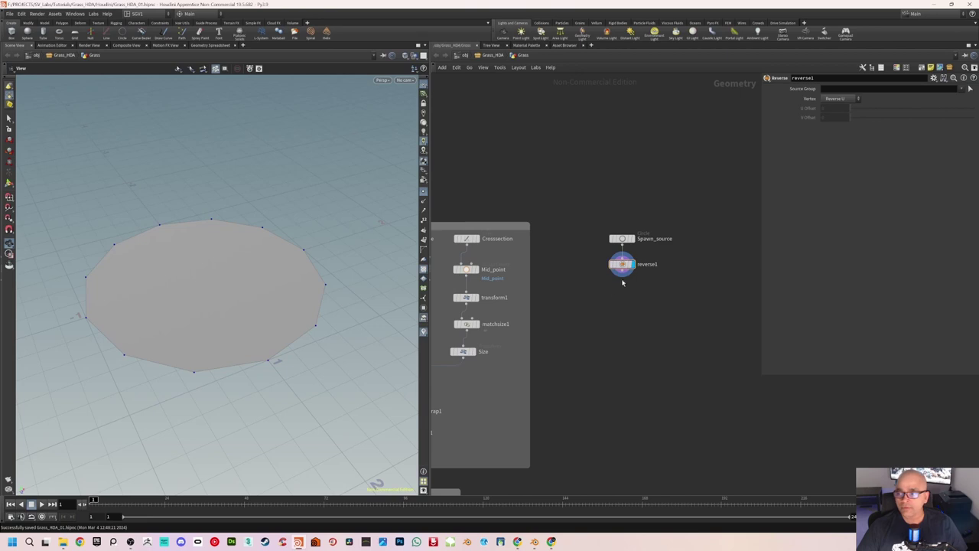
pyautogui.moveTo(623, 271); pyautogui.dragTo(623, 298)
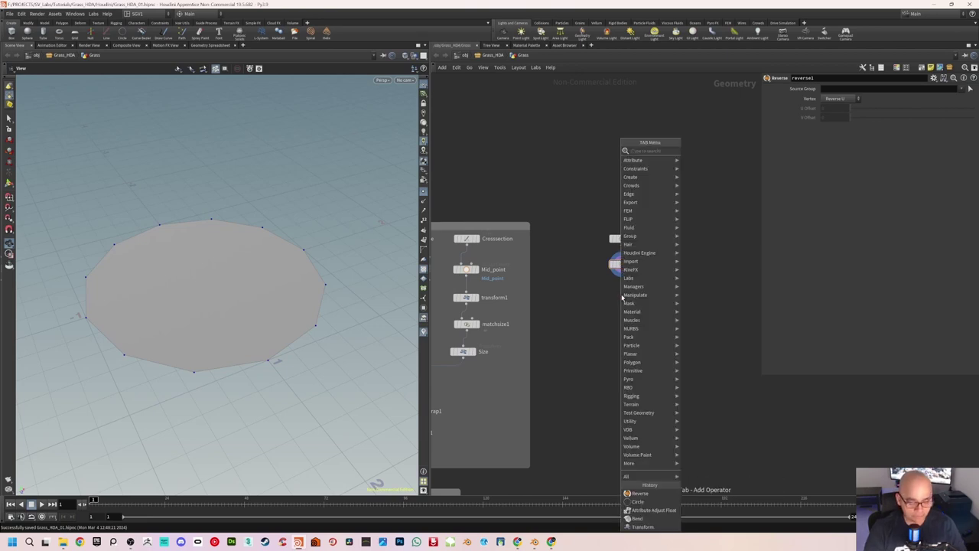
# Step: Add a remesh1 node after reverse1 and display the evenly triangulated disc
pyautogui.write('remesh')
pyautogui.press('Return')
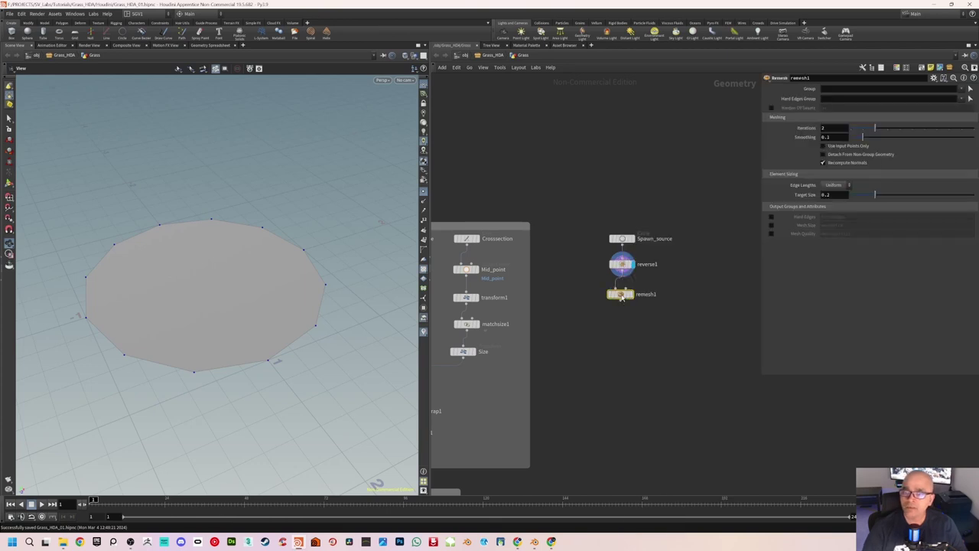
pyautogui.click(629, 293)
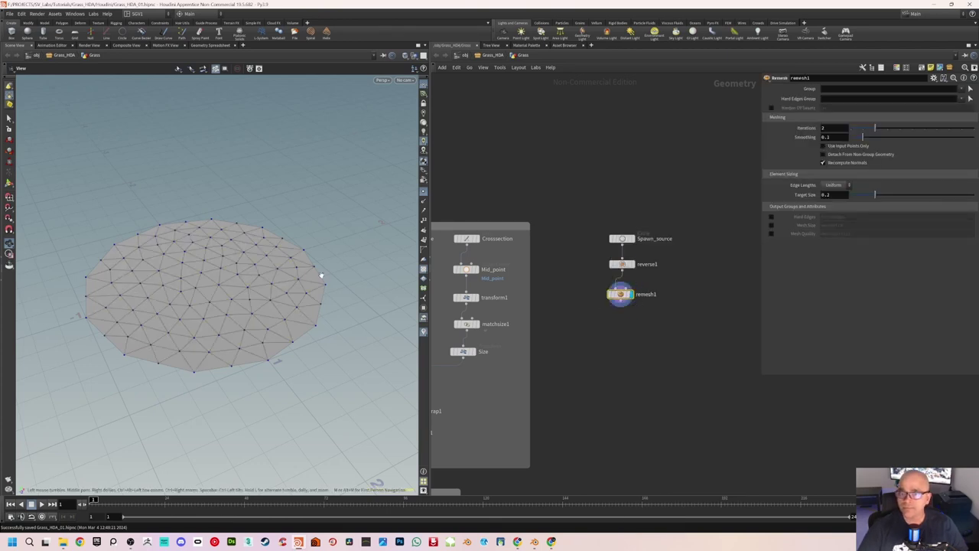
pyautogui.moveTo(269, 261)
pyautogui.mouseDown()
pyautogui.moveTo(268, 288)
pyautogui.moveTo(322, 268)
pyautogui.mouseUp()
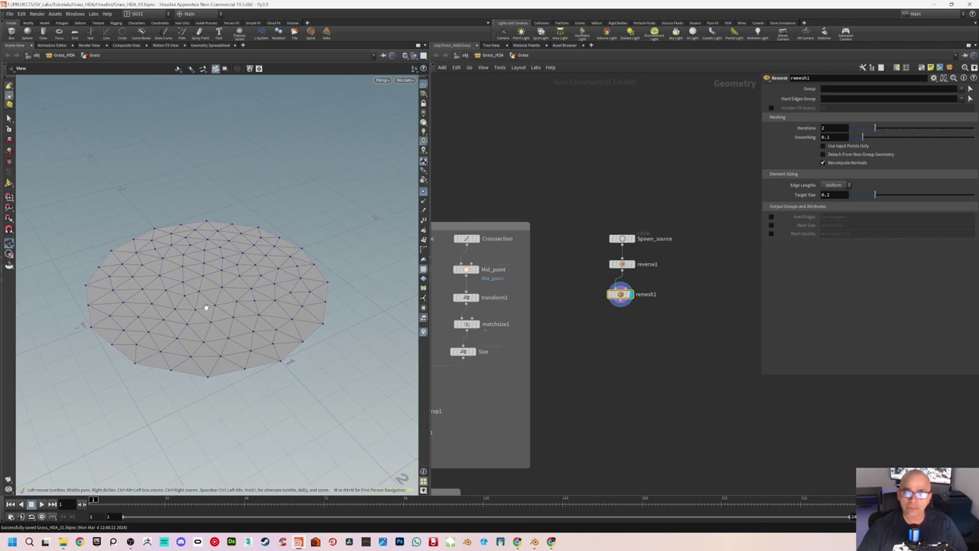
pyautogui.moveTo(206, 307); pyautogui.dragTo(209, 292)
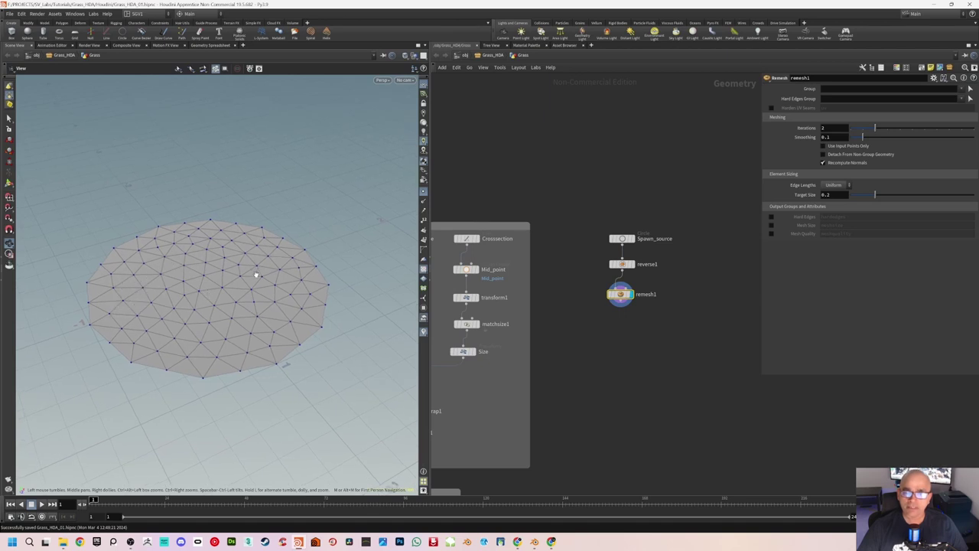
pyautogui.moveTo(220, 274)
pyautogui.mouseDown()
pyautogui.moveTo(166, 297)
pyautogui.moveTo(213, 286)
pyautogui.mouseUp()
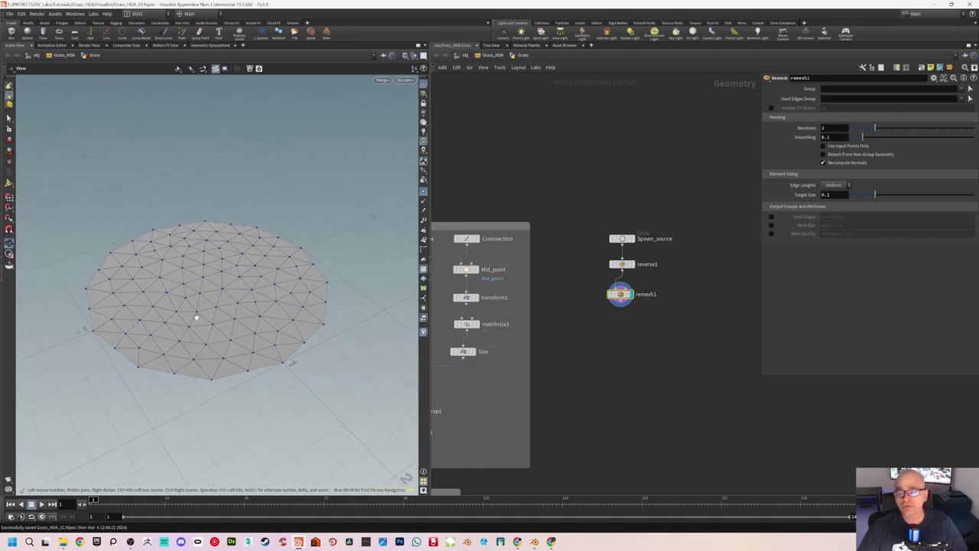
pyautogui.moveTo(232, 301); pyautogui.dragTo(221, 297)
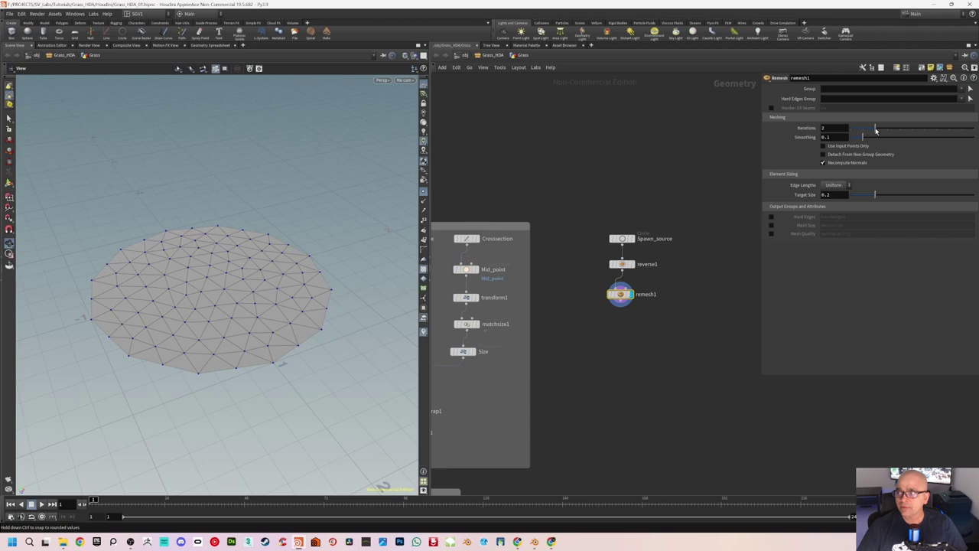
# Step: Raise remesh1's Iterations and move the node closer to reverse1
pyautogui.moveTo(877, 129)
pyautogui.mouseDown()
pyautogui.moveTo(888, 130)
pyautogui.moveTo(863, 139)
pyautogui.mouseUp()
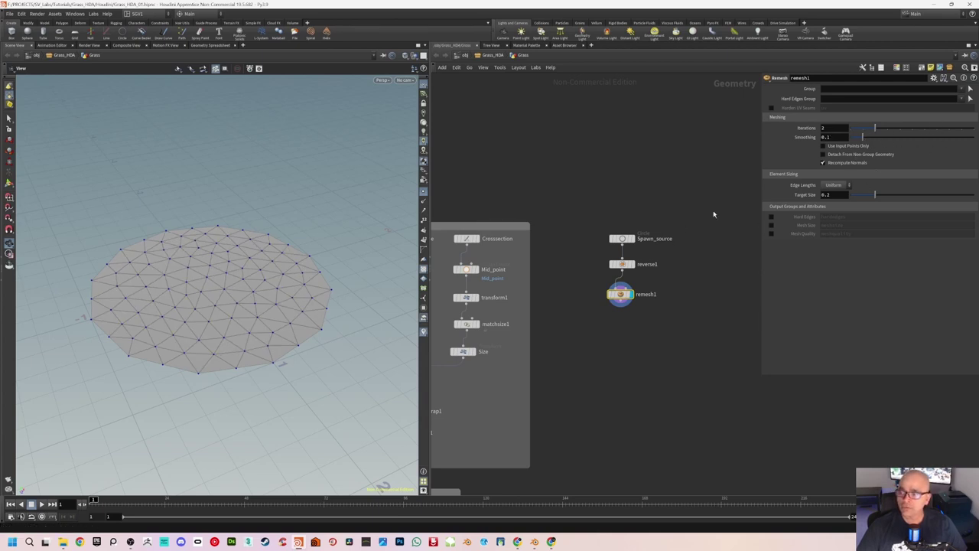
pyautogui.moveTo(620, 294); pyautogui.dragTo(622, 288)
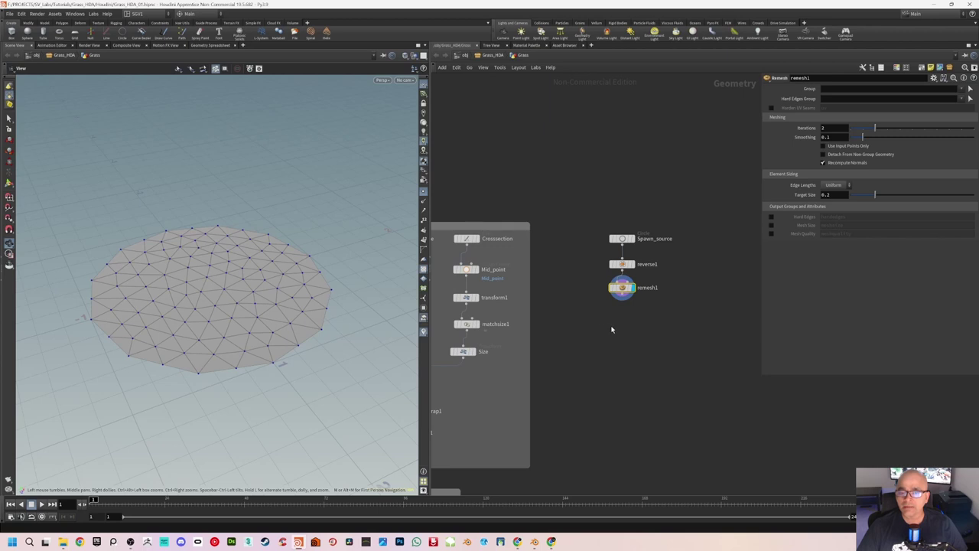
pyautogui.moveTo(242, 290); pyautogui.dragTo(228, 316)
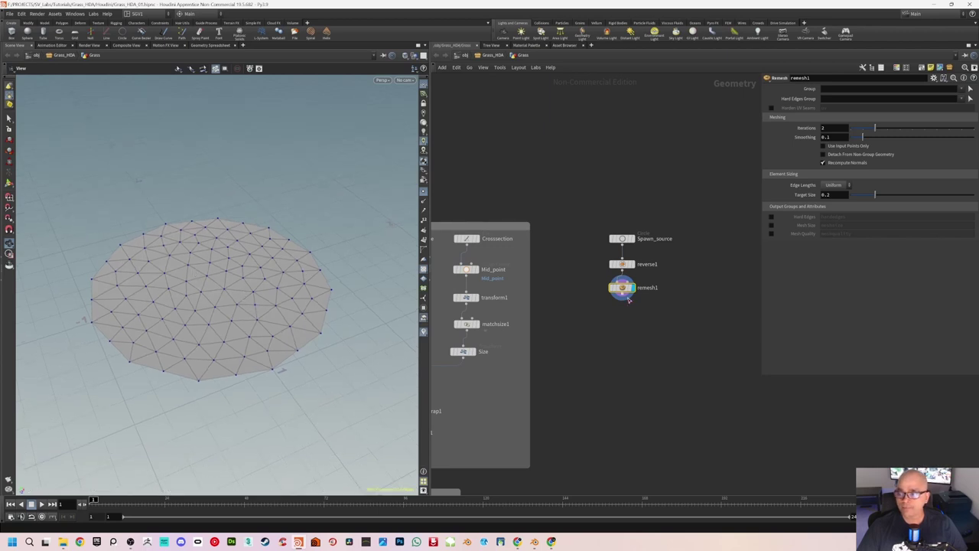
# Step: Add scatter1 below remesh1 and display its 1000 relaxed points on the disc
pyautogui.press('Tab')
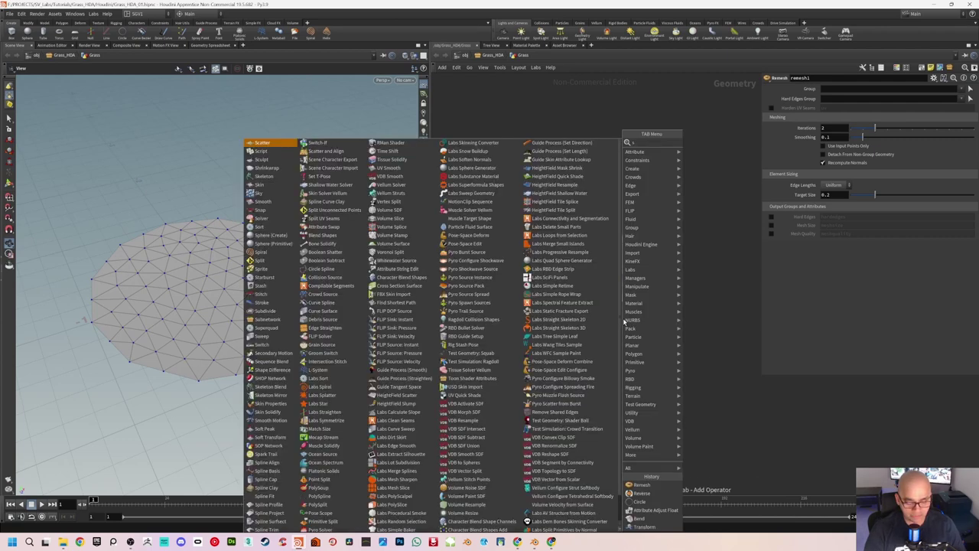
pyautogui.write('scatter')
pyautogui.press('Return')
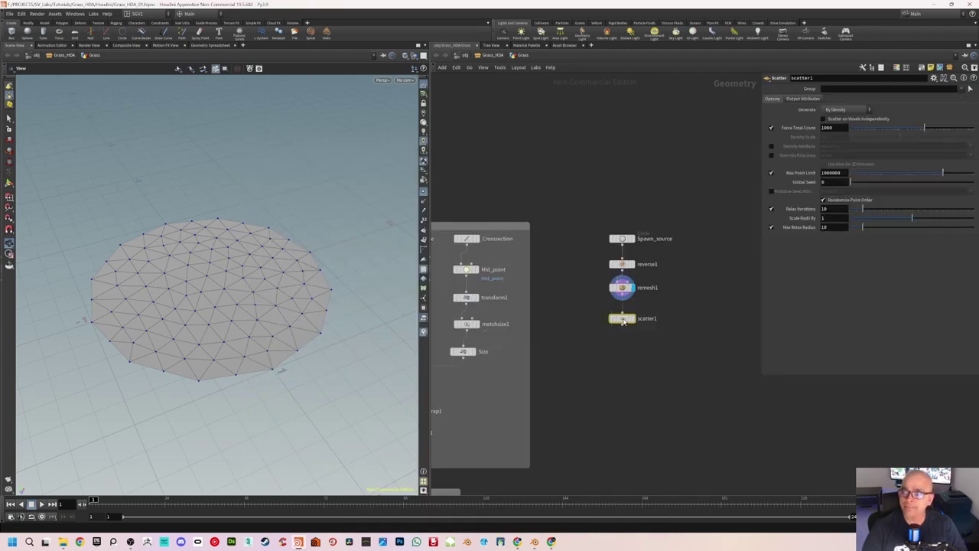
pyautogui.click(637, 325)
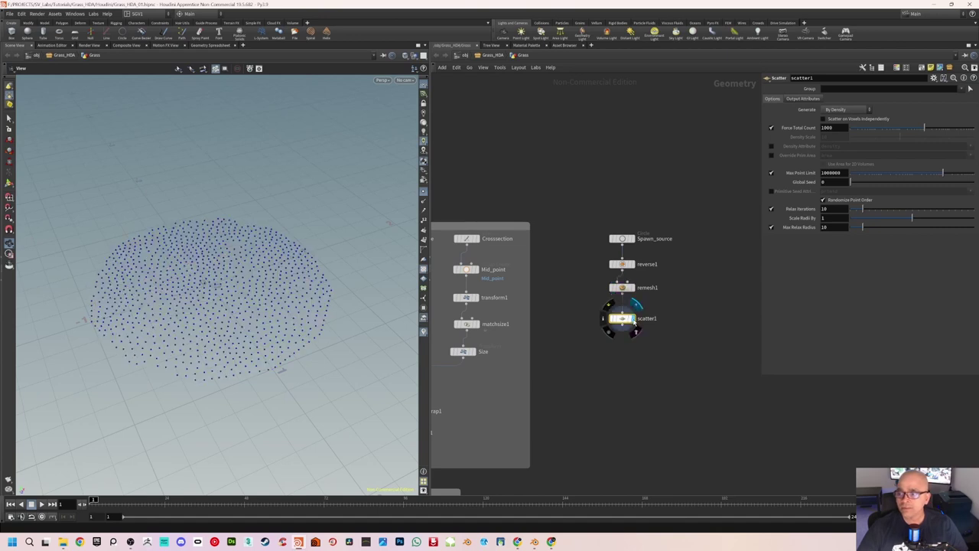
pyautogui.click(623, 325)
pyautogui.click(627, 324)
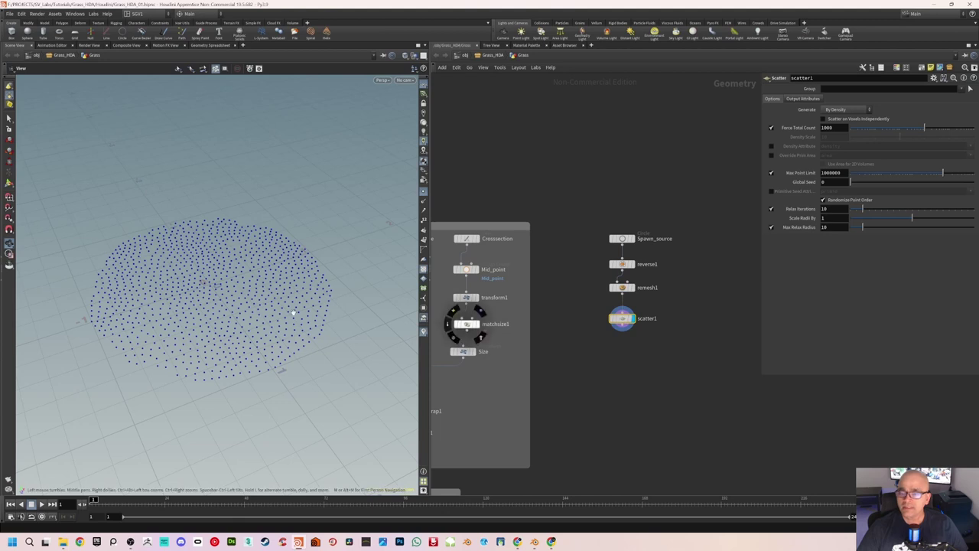
pyautogui.moveTo(293, 312)
pyautogui.mouseDown()
pyautogui.moveTo(240, 314)
pyautogui.moveTo(255, 290)
pyautogui.mouseUp()
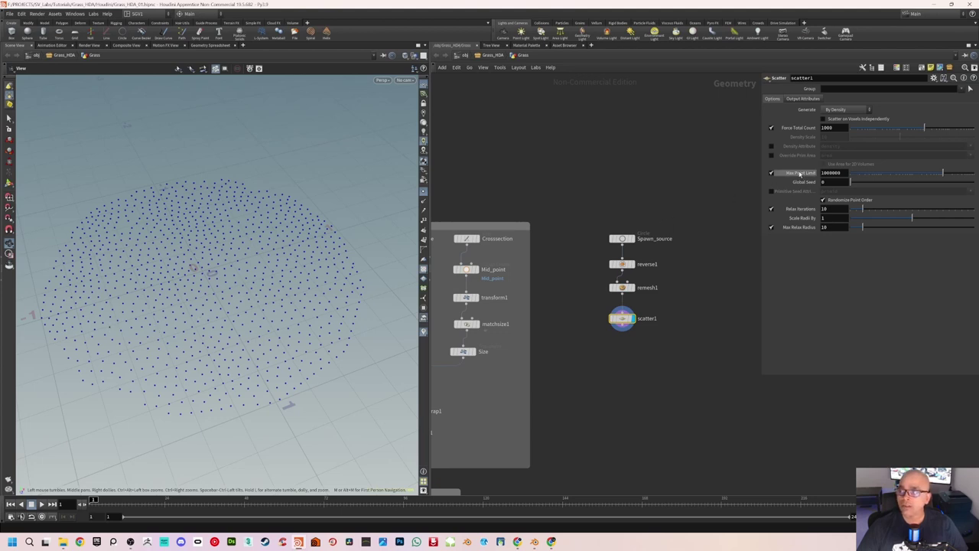
# Step: Force scatter1's total count to 8 and hide the viewport reference grid
pyautogui.doubleClick(832, 128)
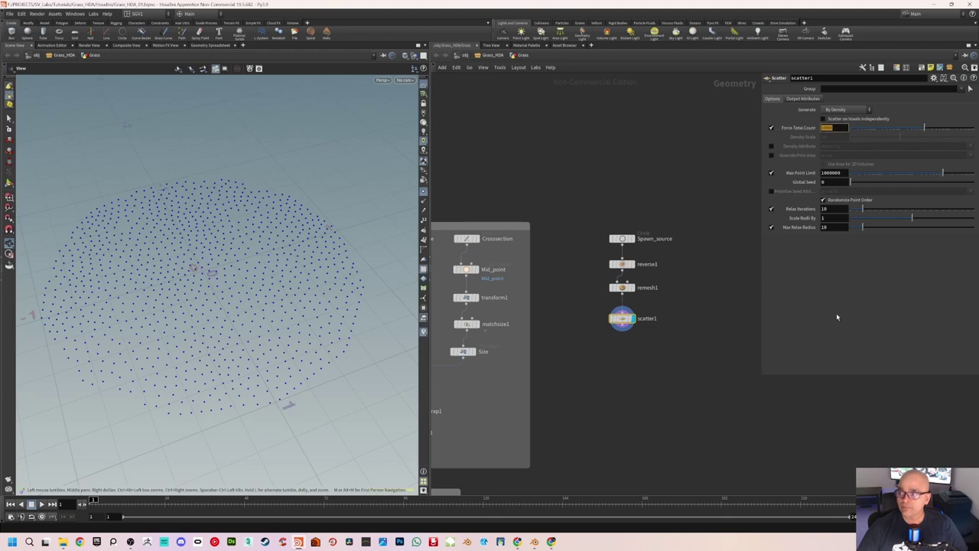
pyautogui.write('8')
pyautogui.press('Return')
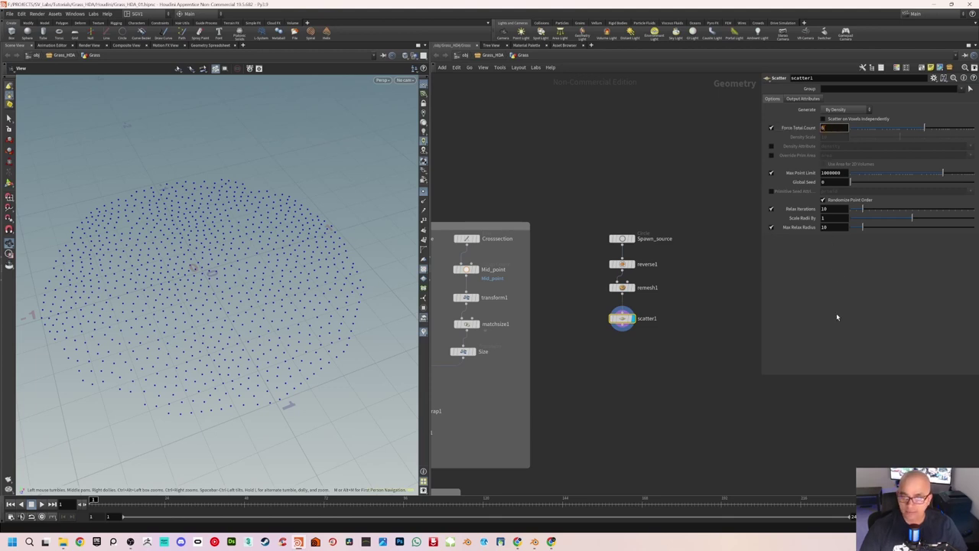
pyautogui.moveTo(244, 384)
pyautogui.mouseDown()
pyautogui.moveTo(237, 273)
pyautogui.moveTo(250, 292)
pyautogui.moveTo(197, 284)
pyautogui.moveTo(219, 265)
pyautogui.moveTo(252, 273)
pyautogui.moveTo(256, 297)
pyautogui.mouseUp()
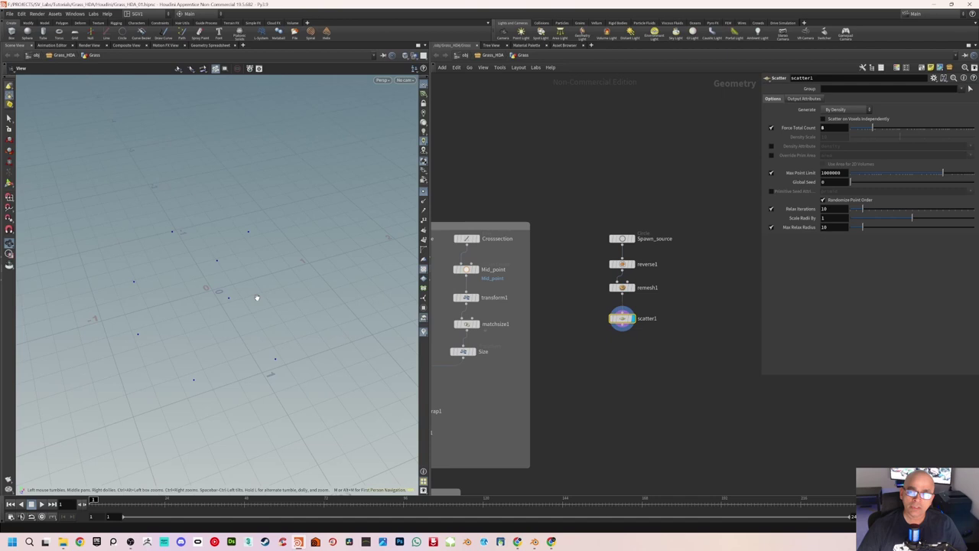
pyautogui.click(424, 87)
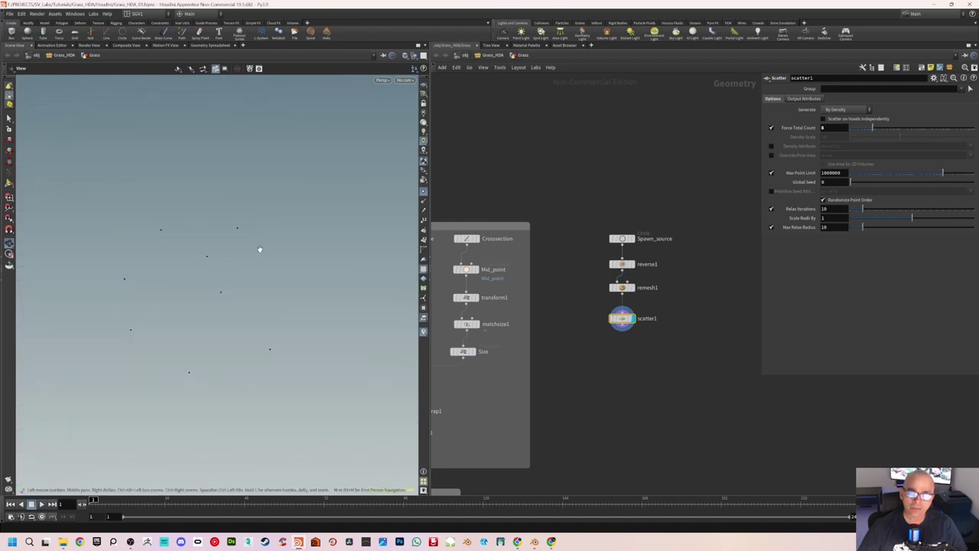
# Step: Set the viewport Display Options color scheme to Dark so points show white on black
pyautogui.press('d')
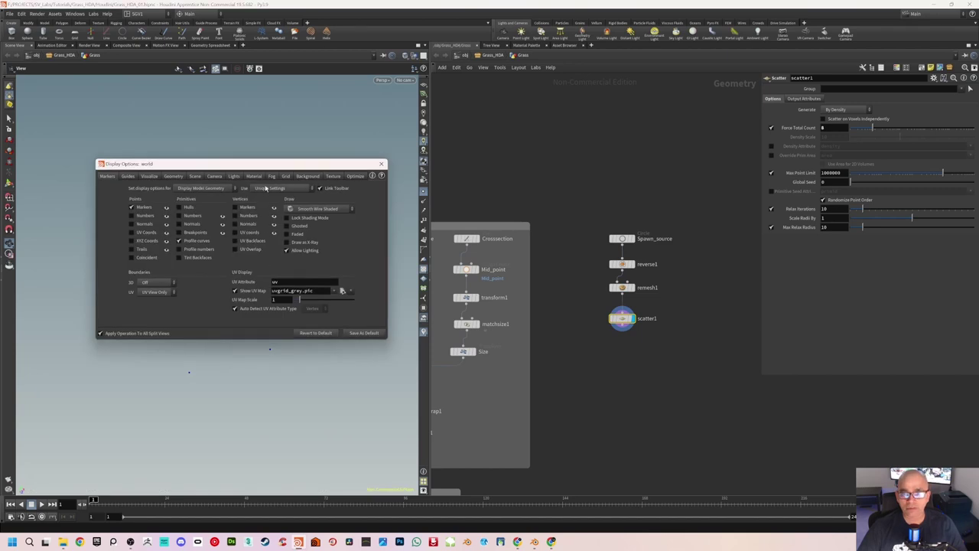
pyautogui.click(306, 176)
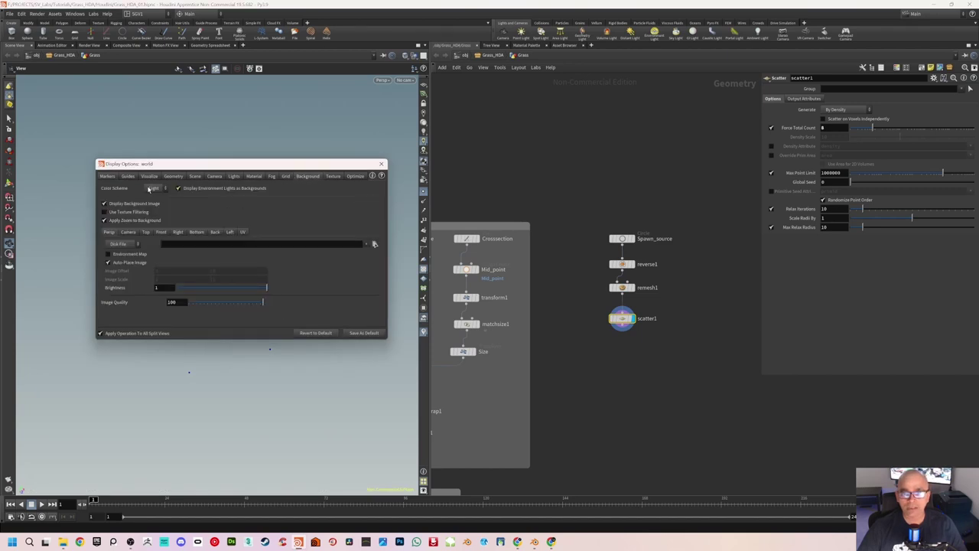
pyautogui.moveTo(163, 168); pyautogui.dragTo(436, 173)
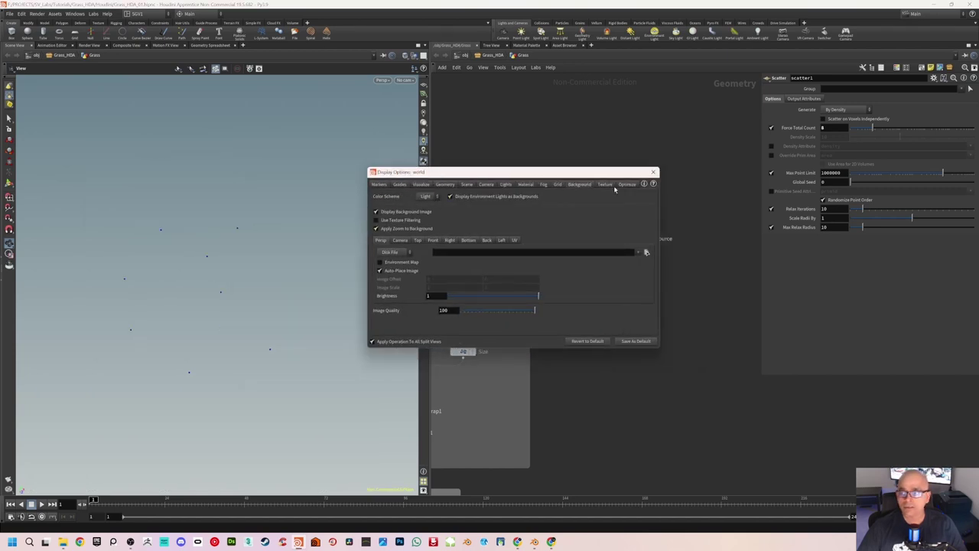
pyautogui.click(653, 172)
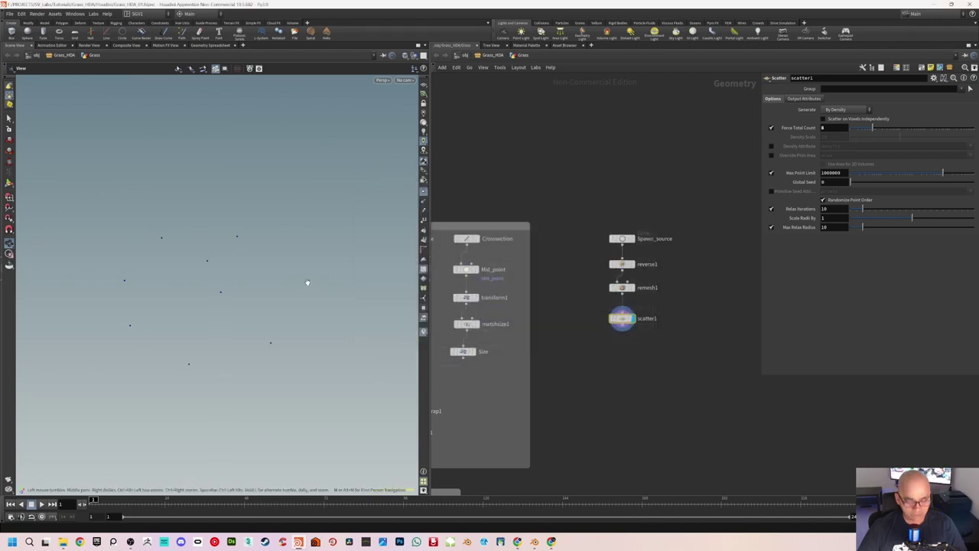
pyautogui.press('d')
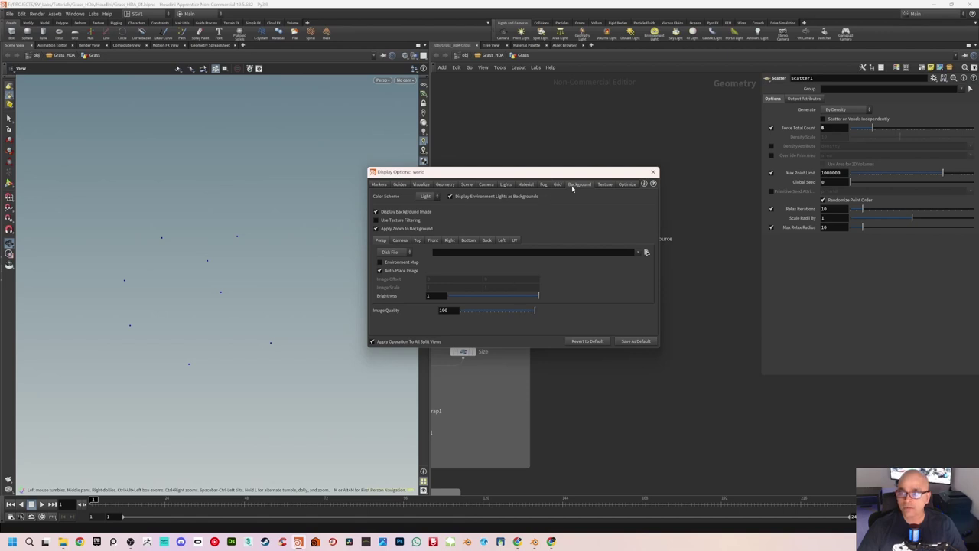
pyautogui.click(434, 197)
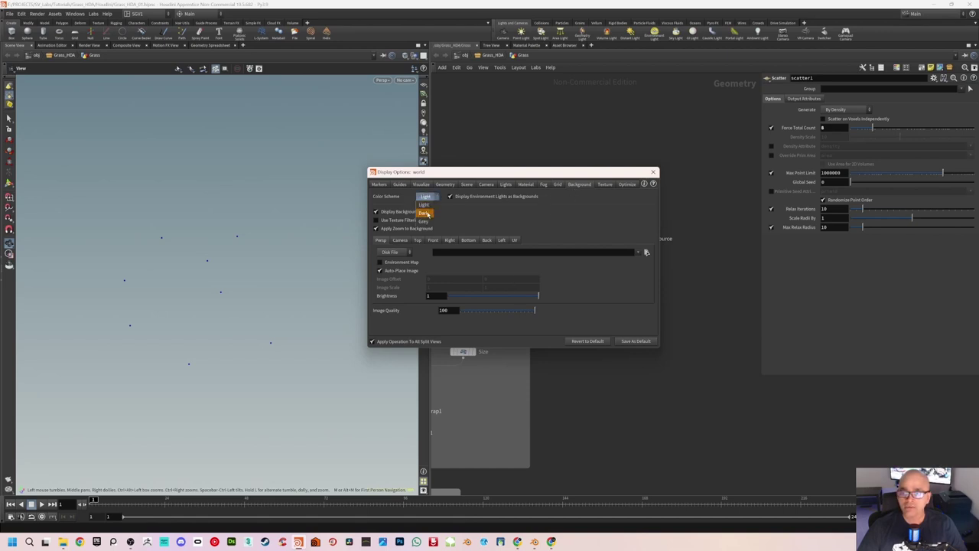
pyautogui.click(424, 211)
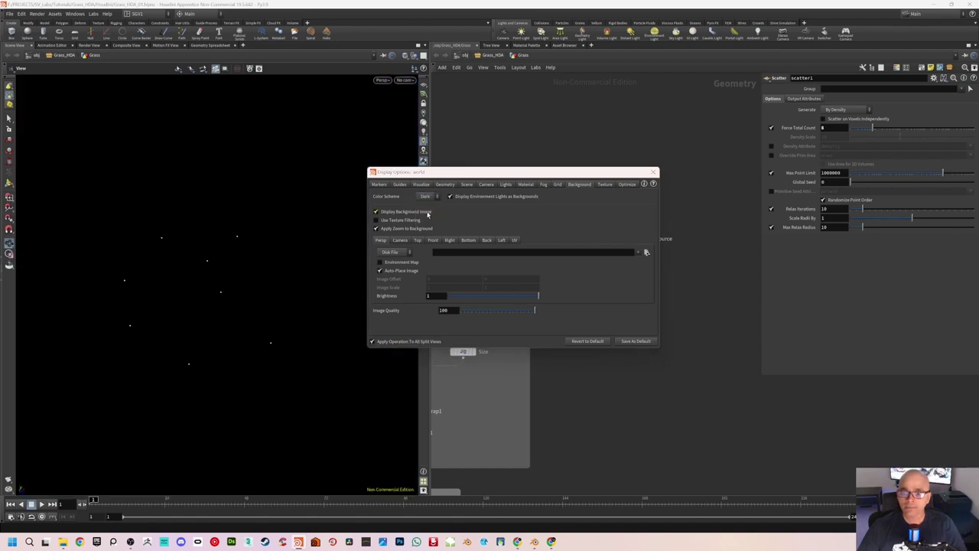
pyautogui.click(654, 172)
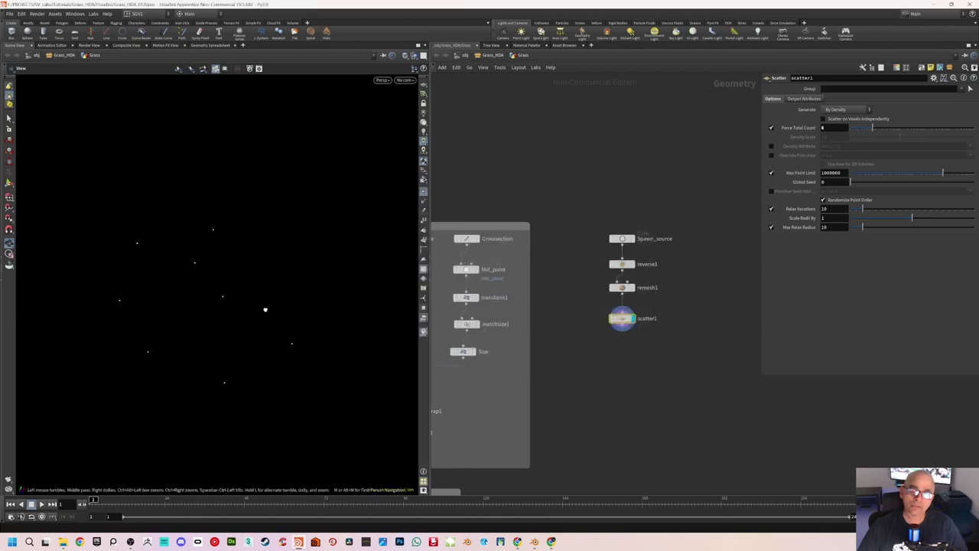
# Step: Save the scene and set scatter1's Global Seed to 0.48 to rearrange the eight points
pyautogui.moveTo(257, 312); pyautogui.dragTo(284, 274)
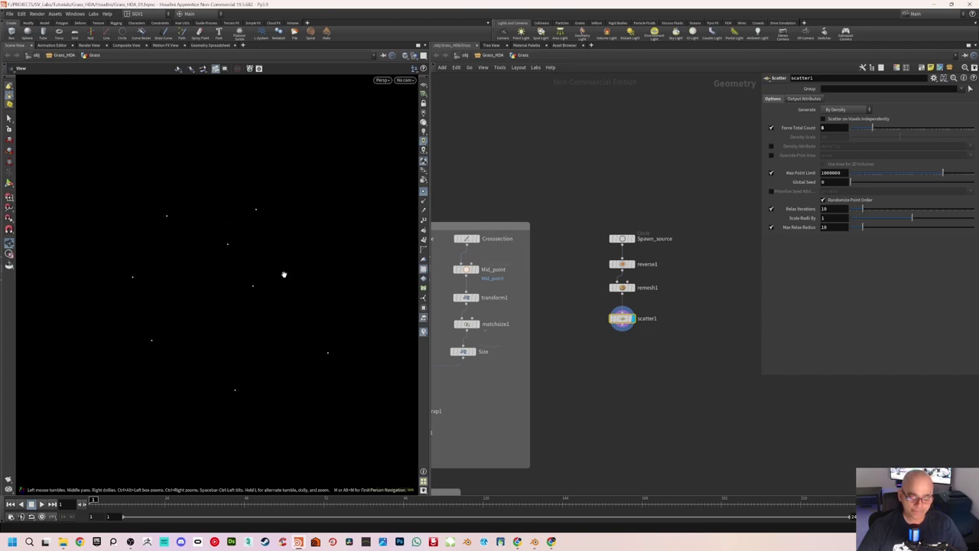
pyautogui.hotkey('ctrl', 's')
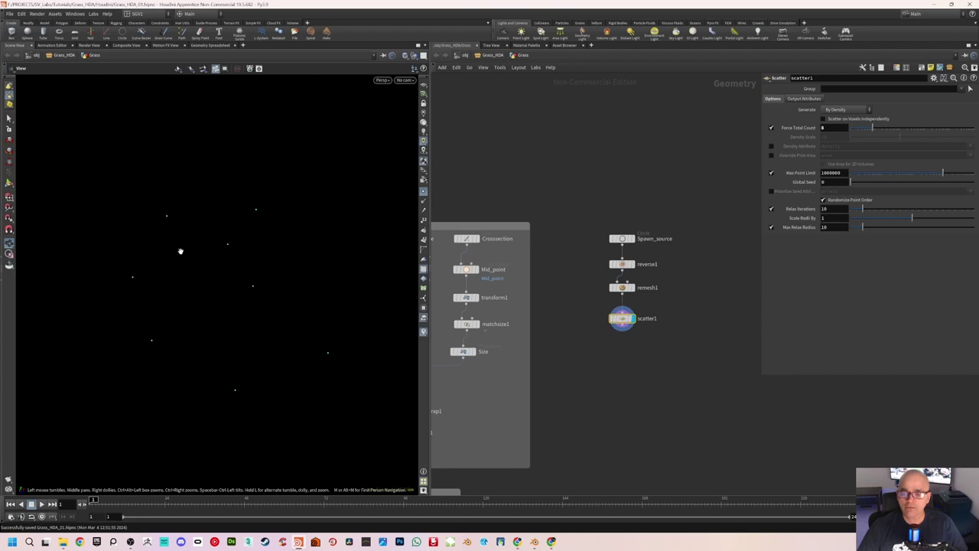
pyautogui.moveTo(274, 301)
pyautogui.mouseDown()
pyautogui.moveTo(248, 277)
pyautogui.moveTo(273, 299)
pyautogui.moveTo(181, 278)
pyautogui.moveTo(226, 287)
pyautogui.mouseUp()
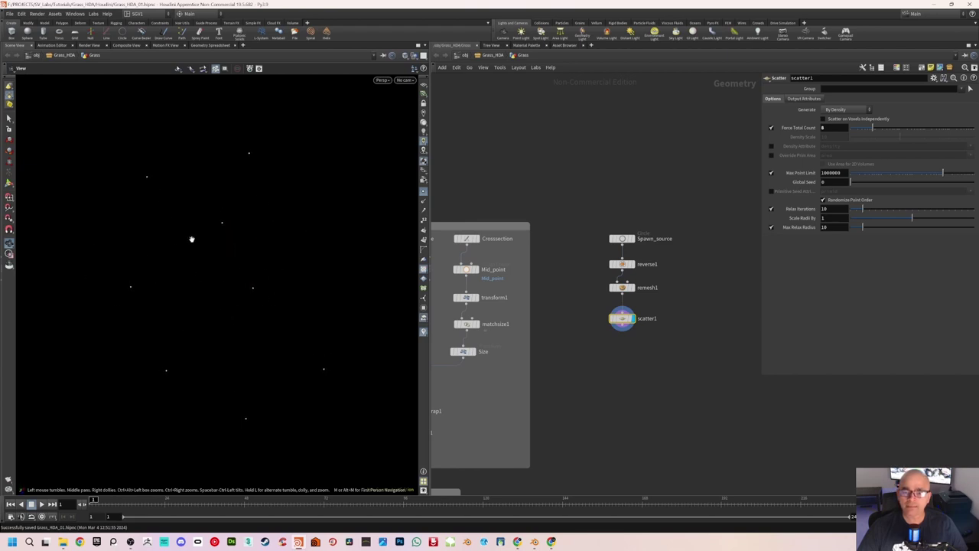
pyautogui.moveTo(278, 401)
pyautogui.mouseDown()
pyautogui.moveTo(188, 288)
pyautogui.moveTo(190, 248)
pyautogui.mouseUp()
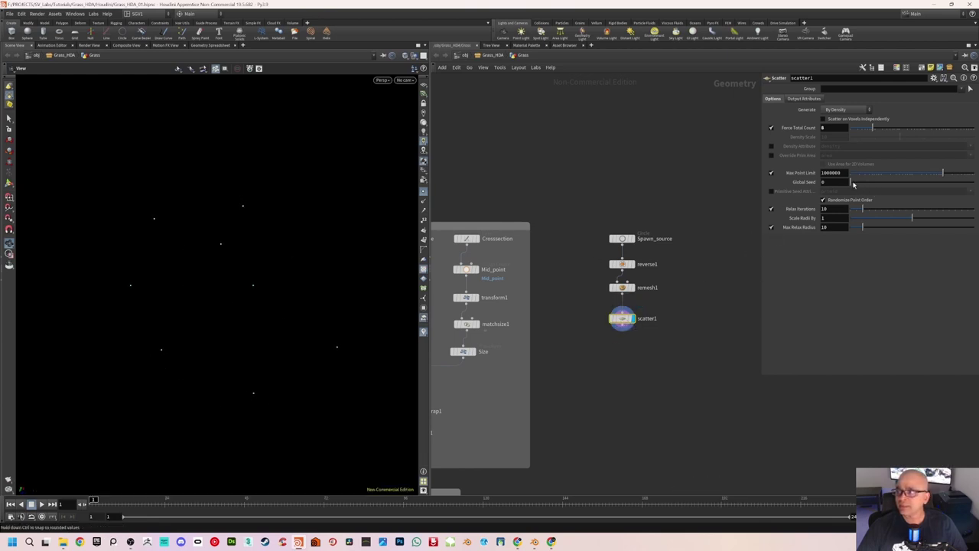
pyautogui.moveTo(853, 184); pyautogui.dragTo(859, 186)
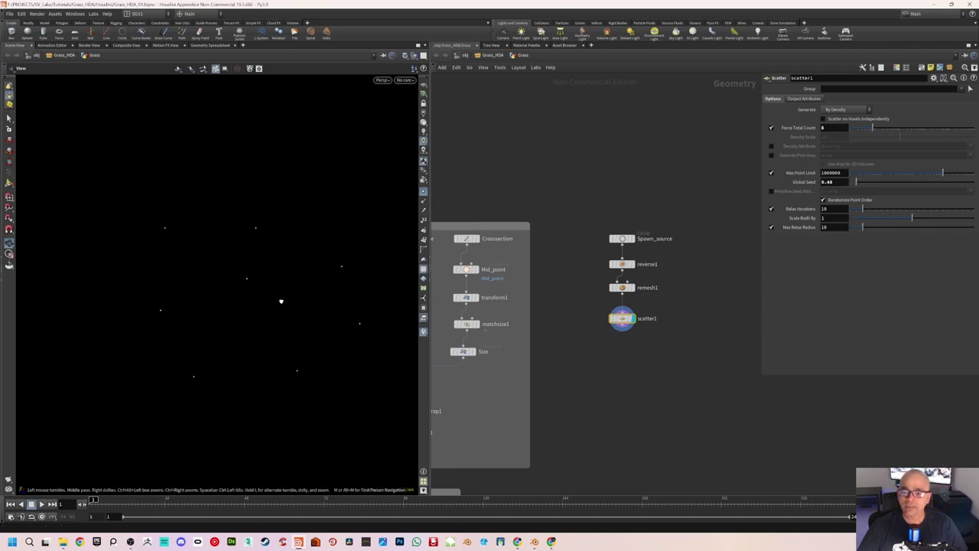
pyautogui.moveTo(295, 300); pyautogui.dragTo(283, 293)
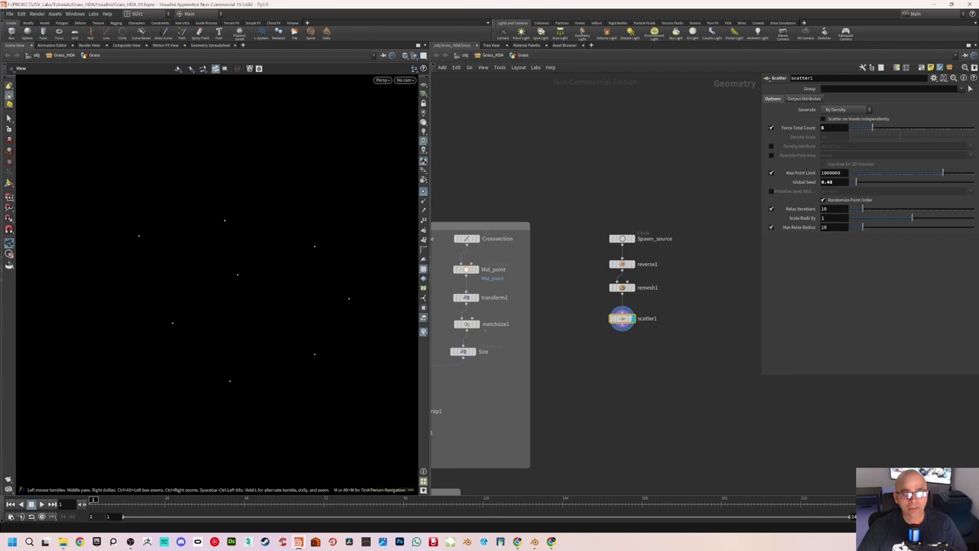
# Step: Move the four Spawn_source-to-scatter1 chain nodes lower in the network
pyautogui.scroll(-3, 574, 287)
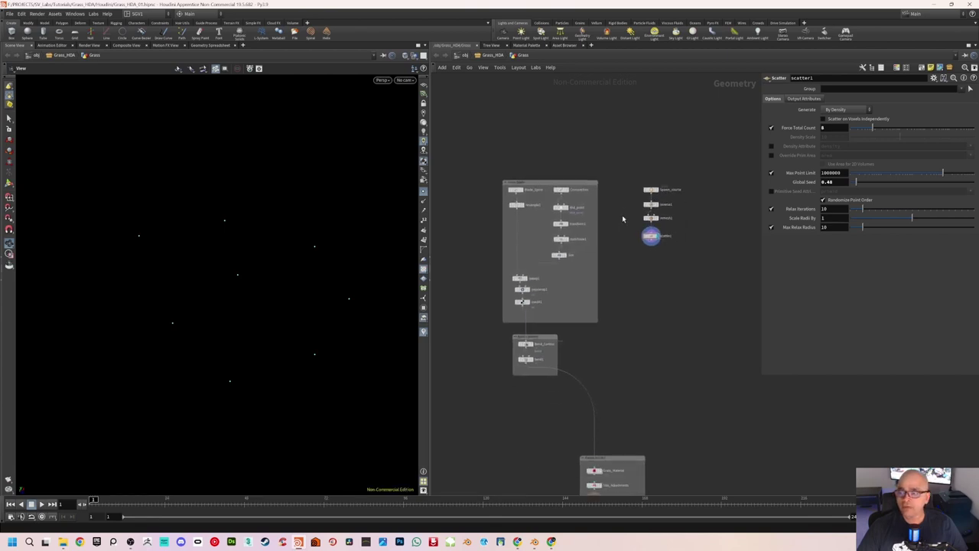
pyautogui.moveTo(634, 160)
pyautogui.mouseDown()
pyautogui.moveTo(685, 257)
pyautogui.moveTo(684, 384)
pyautogui.mouseUp()
pyautogui.click(628, 365)
pyautogui.moveTo(627, 364); pyautogui.dragTo(599, 244, button='middle')
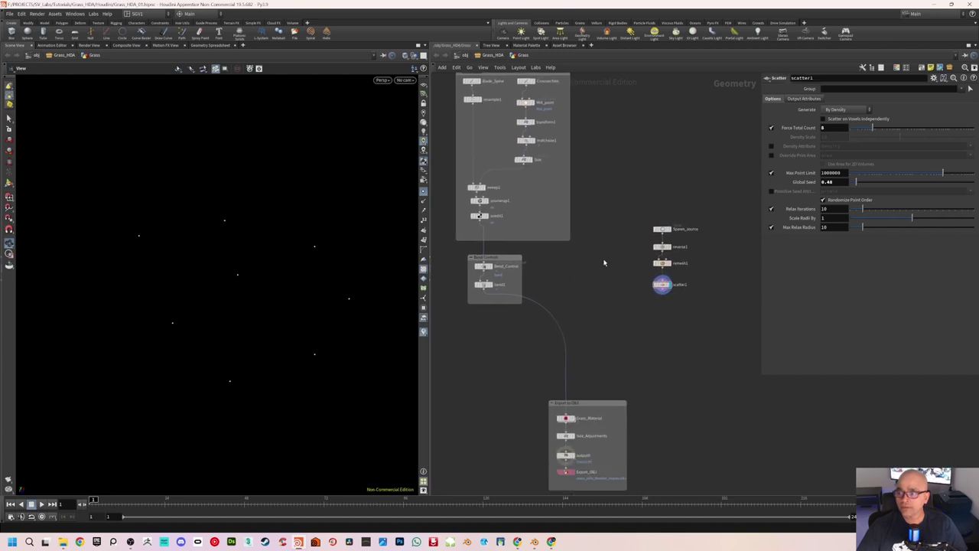
pyautogui.scroll(2, 597, 273)
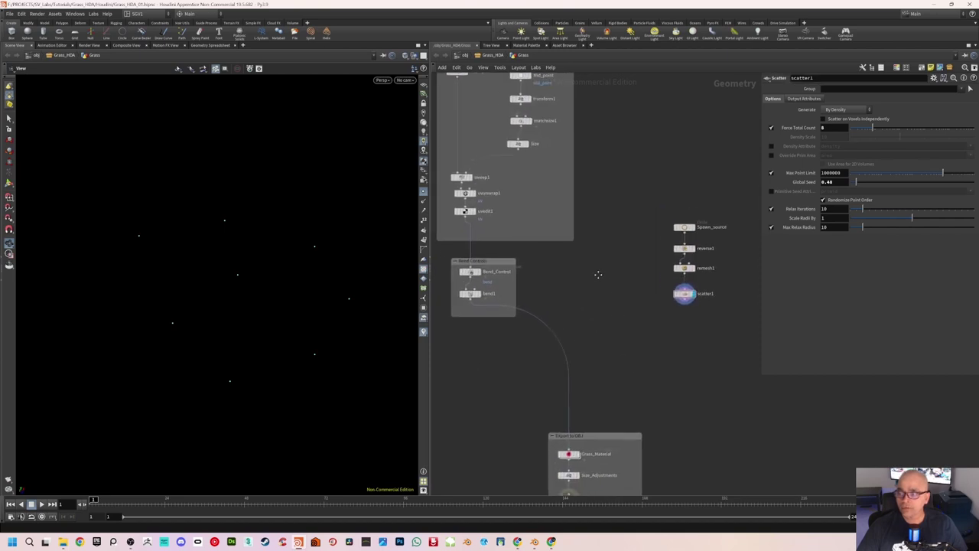
# Step: Preview the bent grass blade on bend1, then return the display to scatter1's points
pyautogui.click(483, 299)
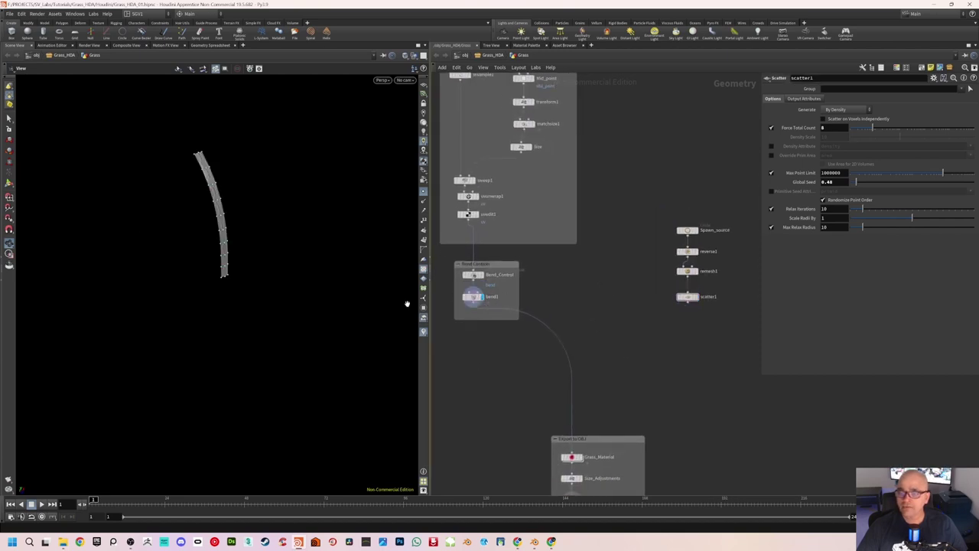
pyautogui.moveTo(257, 266)
pyautogui.mouseDown()
pyautogui.moveTo(207, 240)
pyautogui.moveTo(240, 232)
pyautogui.moveTo(227, 243)
pyautogui.mouseUp()
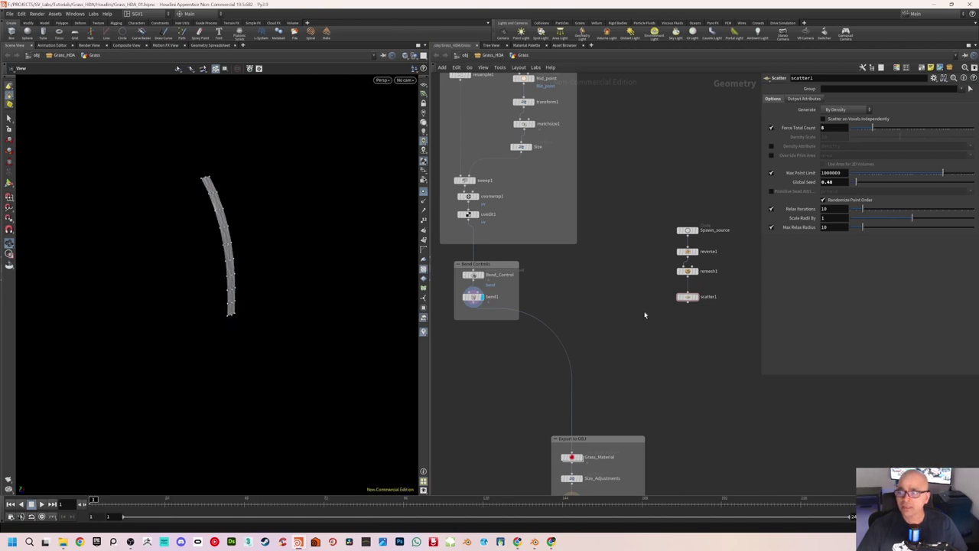
pyautogui.click(697, 299)
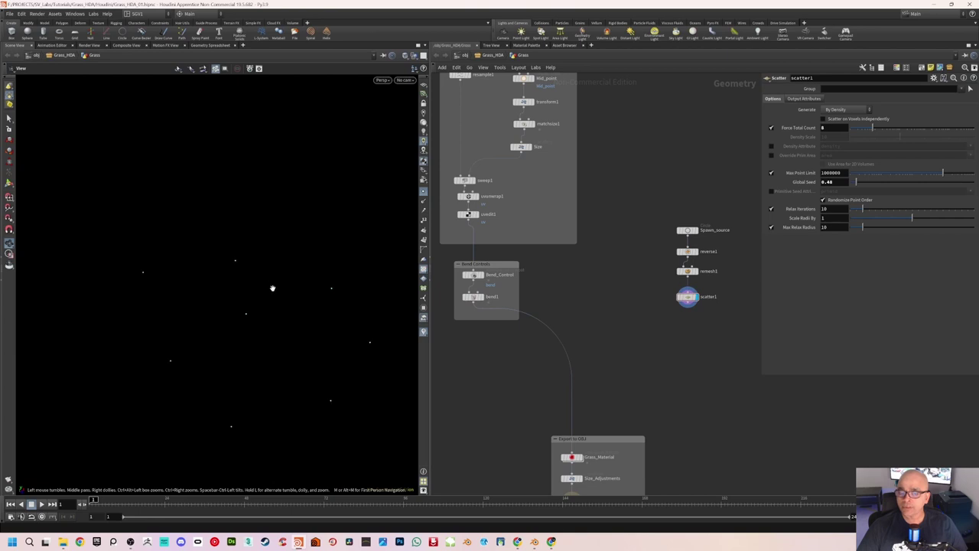
pyautogui.moveTo(184, 293); pyautogui.dragTo(231, 302)
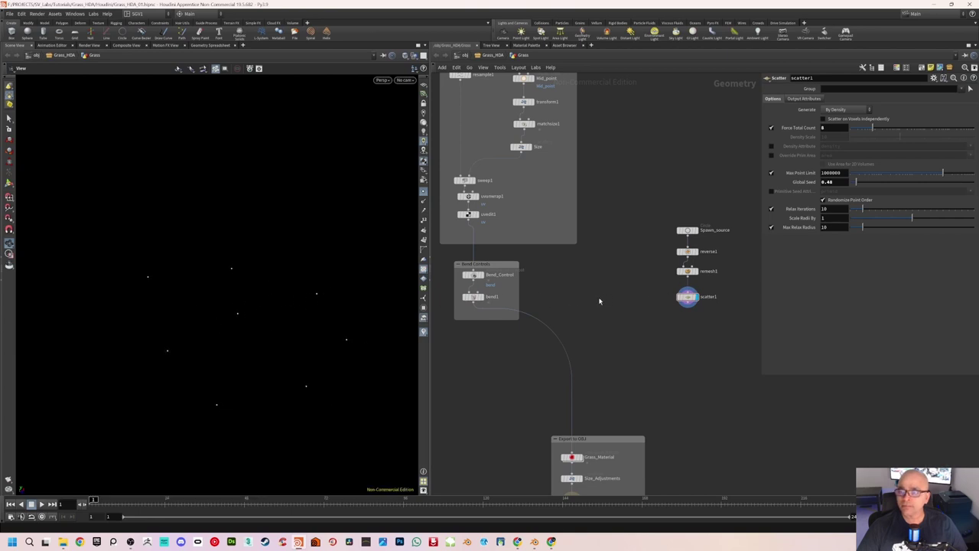
pyautogui.scroll(2, 596, 282)
pyautogui.scroll(1, 579, 273)
# Step: Add copytopoints1 with bend1 in input 1 and scatter1 in input 2, and display it
pyautogui.press('Tab')
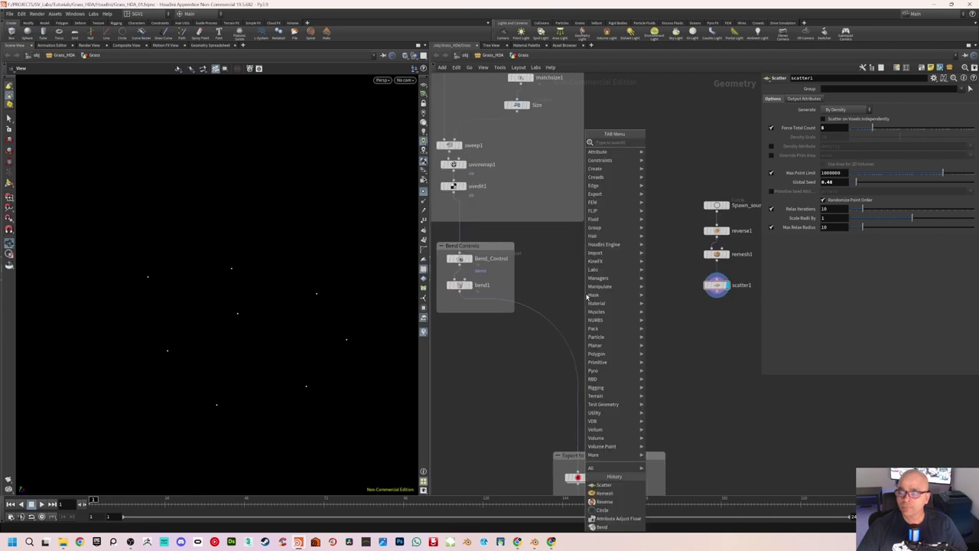
pyautogui.write('y')
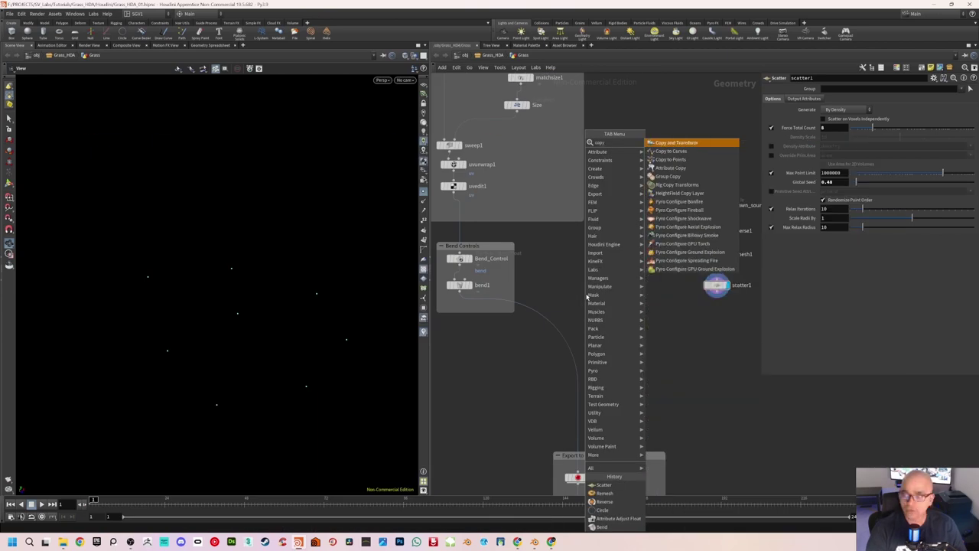
pyautogui.click(680, 161)
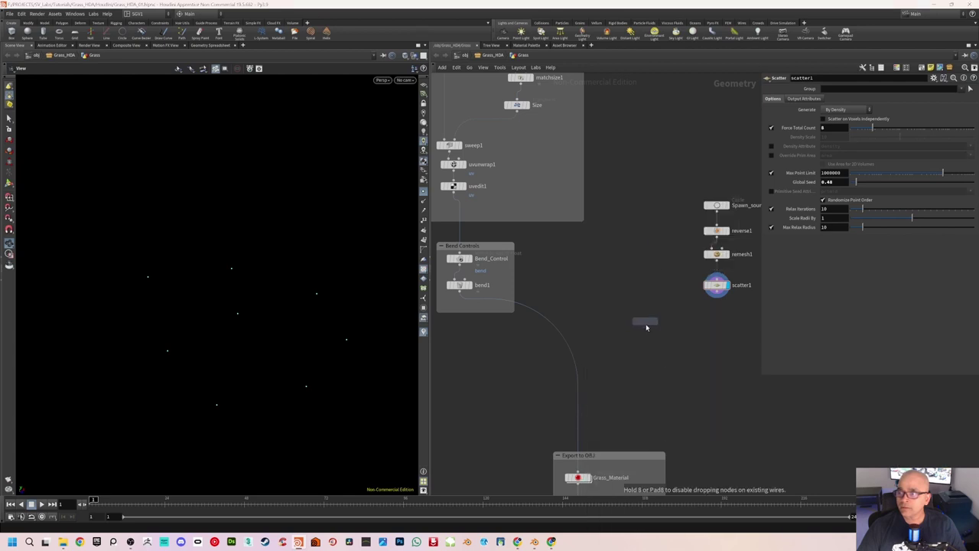
pyautogui.click(621, 352)
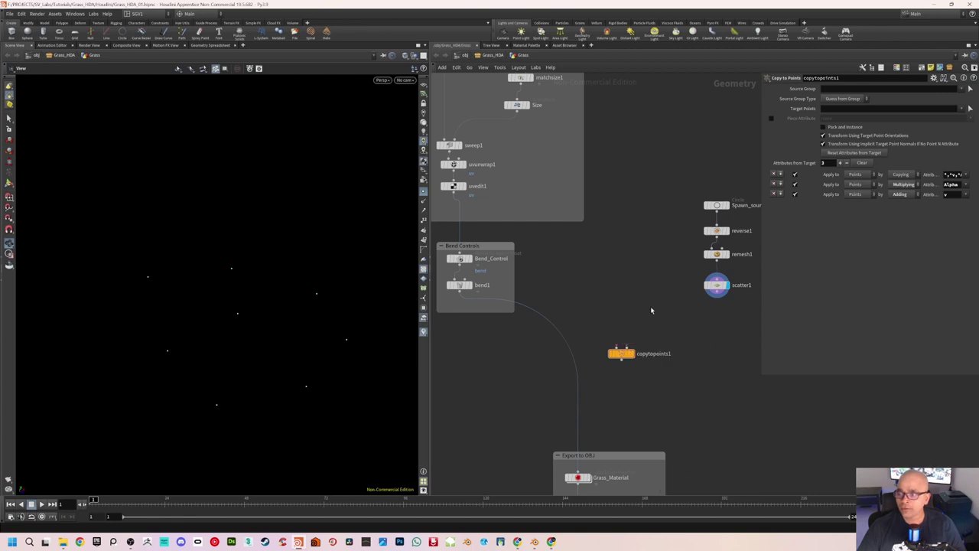
pyautogui.moveTo(467, 294); pyautogui.dragTo(615, 348)
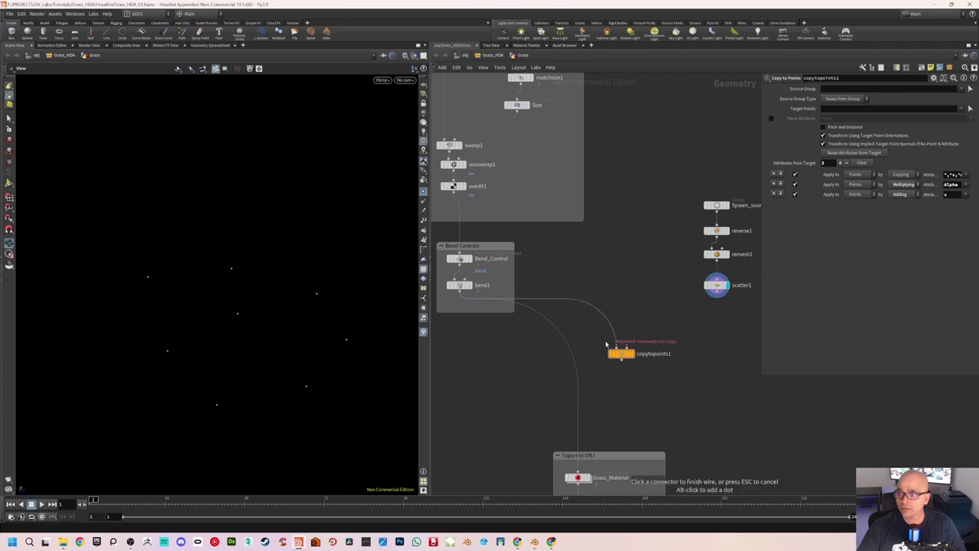
pyautogui.moveTo(716, 294); pyautogui.dragTo(627, 348)
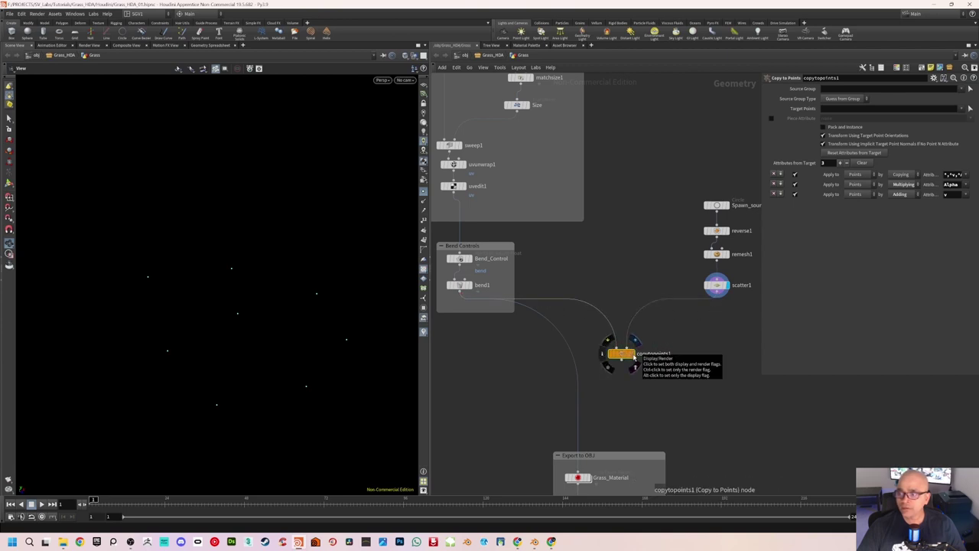
pyautogui.click(633, 358)
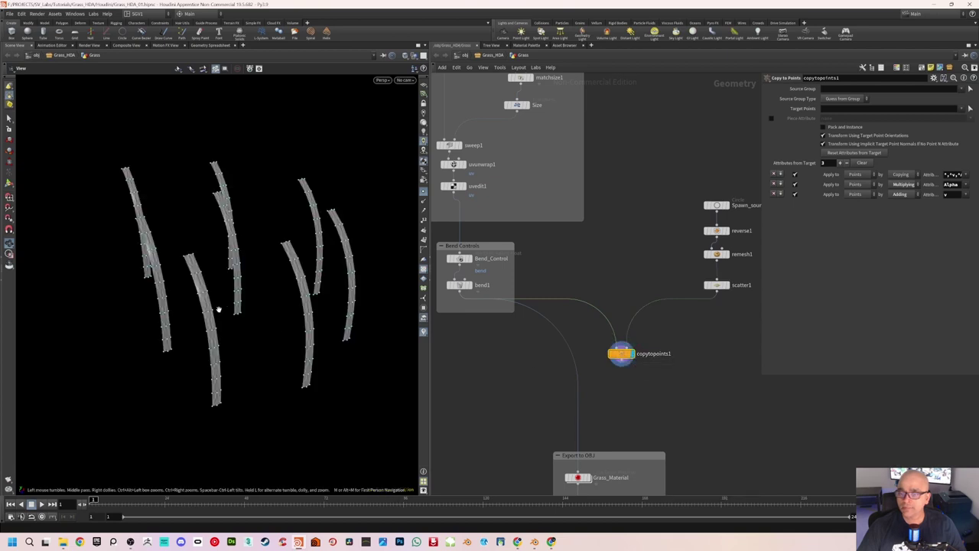
# Step: Turn off the checker UV texture and inspect the eight copied grass blades
pyautogui.moveTo(218, 306)
pyautogui.mouseDown()
pyautogui.moveTo(261, 278)
pyautogui.moveTo(231, 293)
pyautogui.mouseUp()
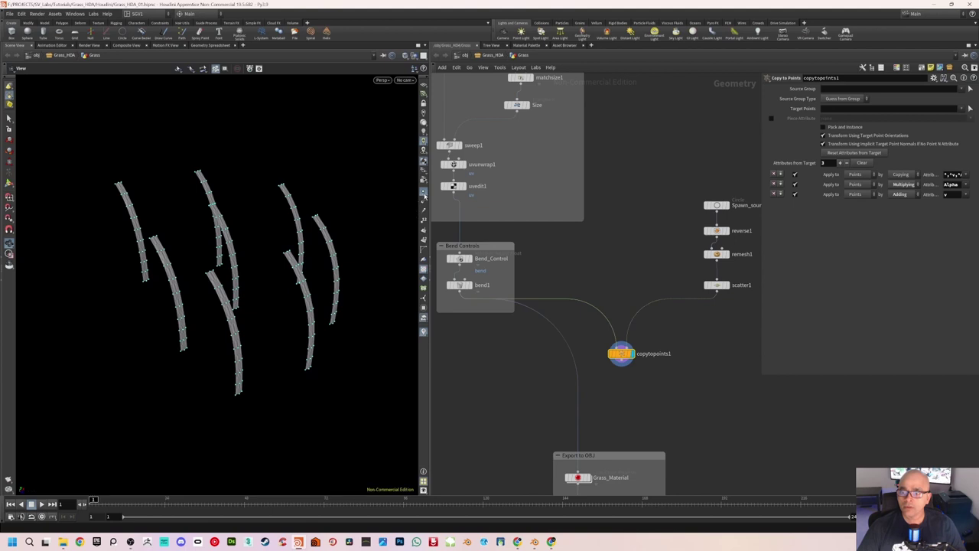
pyautogui.moveTo(256, 267)
pyautogui.mouseDown()
pyautogui.moveTo(242, 256)
pyautogui.moveTo(255, 268)
pyautogui.moveTo(214, 308)
pyautogui.mouseUp()
pyautogui.scroll(2, 213, 308)
pyautogui.scroll(2, 220, 305)
pyautogui.scroll(2, 229, 302)
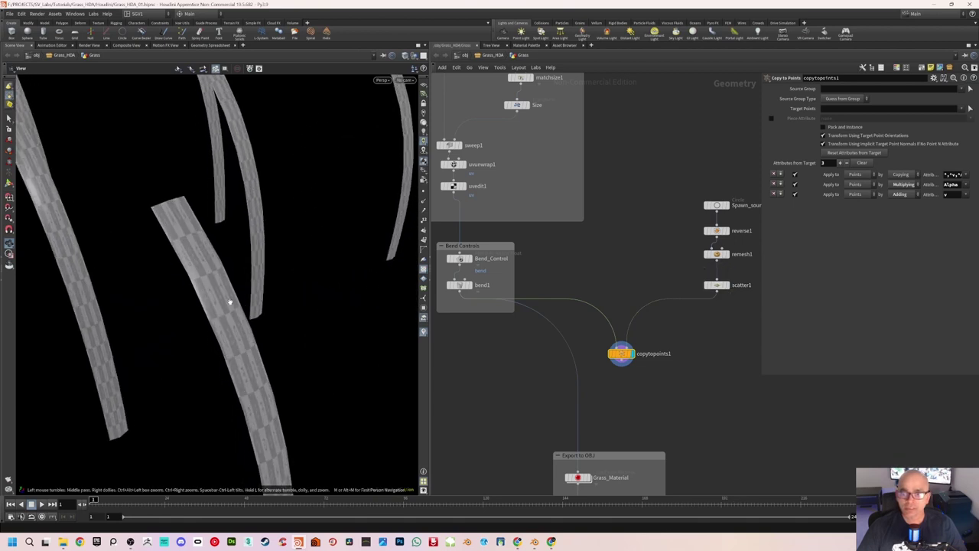
pyautogui.scroll(-3, 203, 270)
pyautogui.scroll(-2, 207, 277)
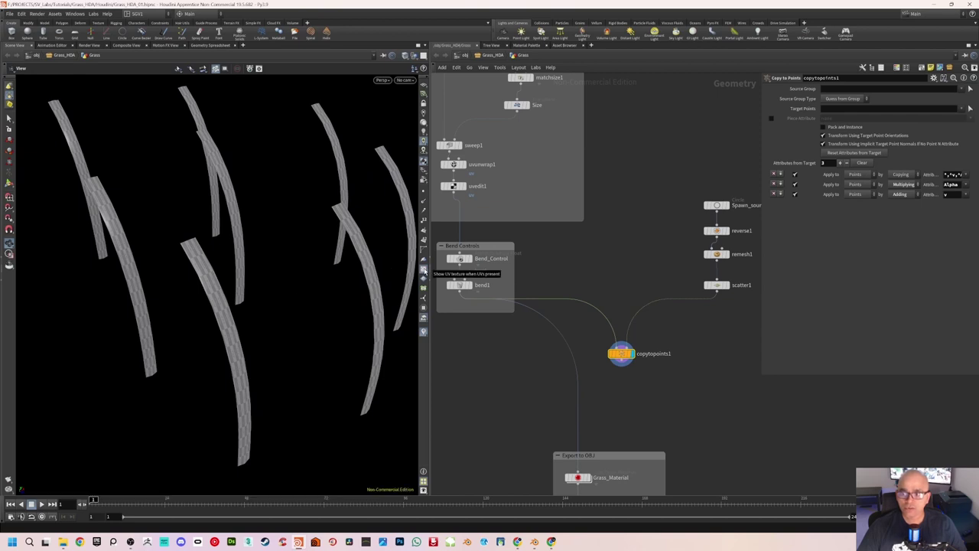
pyautogui.click(426, 270)
pyautogui.moveTo(229, 252)
pyautogui.mouseDown()
pyautogui.moveTo(214, 278)
pyautogui.moveTo(183, 265)
pyautogui.moveTo(304, 260)
pyautogui.moveTo(314, 283)
pyautogui.moveTo(135, 237)
pyautogui.mouseUp()
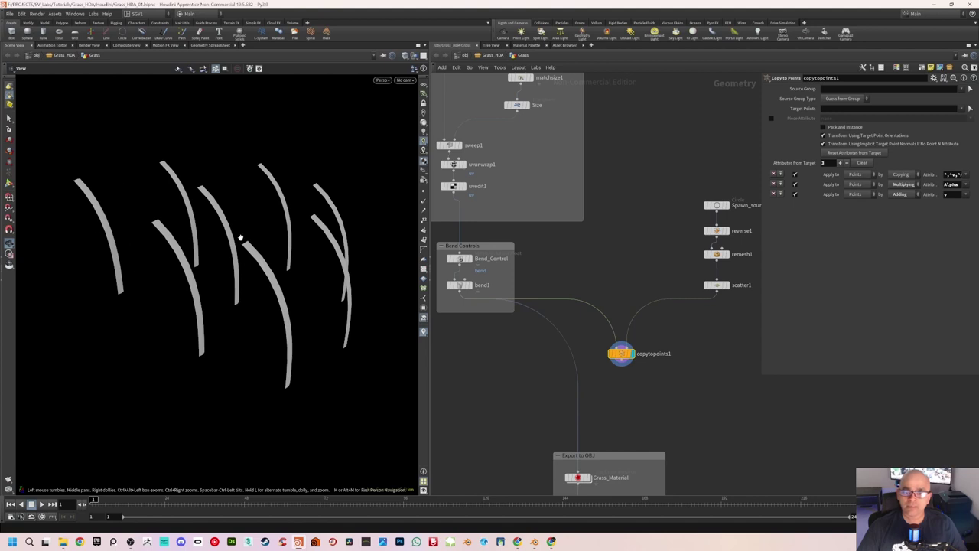
pyautogui.moveTo(241, 238)
pyautogui.mouseDown()
pyautogui.moveTo(244, 229)
pyautogui.moveTo(264, 253)
pyautogui.moveTo(301, 219)
pyautogui.moveTo(316, 218)
pyautogui.moveTo(305, 236)
pyautogui.moveTo(301, 221)
pyautogui.moveTo(370, 232)
pyautogui.moveTo(286, 255)
pyautogui.moveTo(148, 190)
pyautogui.mouseUp()
pyautogui.moveTo(266, 258)
pyautogui.mouseDown()
pyautogui.moveTo(276, 260)
pyautogui.moveTo(262, 262)
pyautogui.moveTo(267, 298)
pyautogui.moveTo(266, 290)
pyautogui.mouseUp()
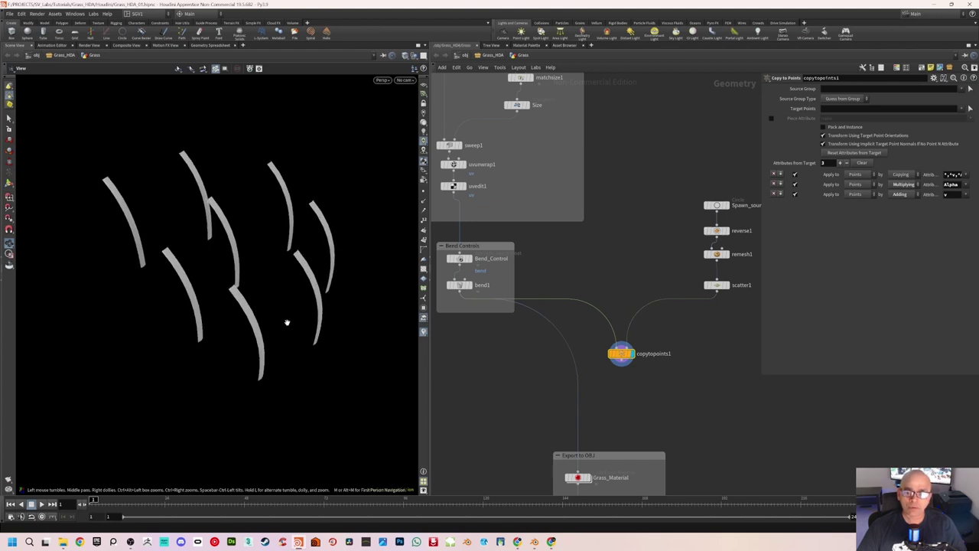
pyautogui.moveTo(286, 322)
pyautogui.mouseDown()
pyautogui.moveTo(262, 268)
pyautogui.moveTo(252, 269)
pyautogui.mouseUp()
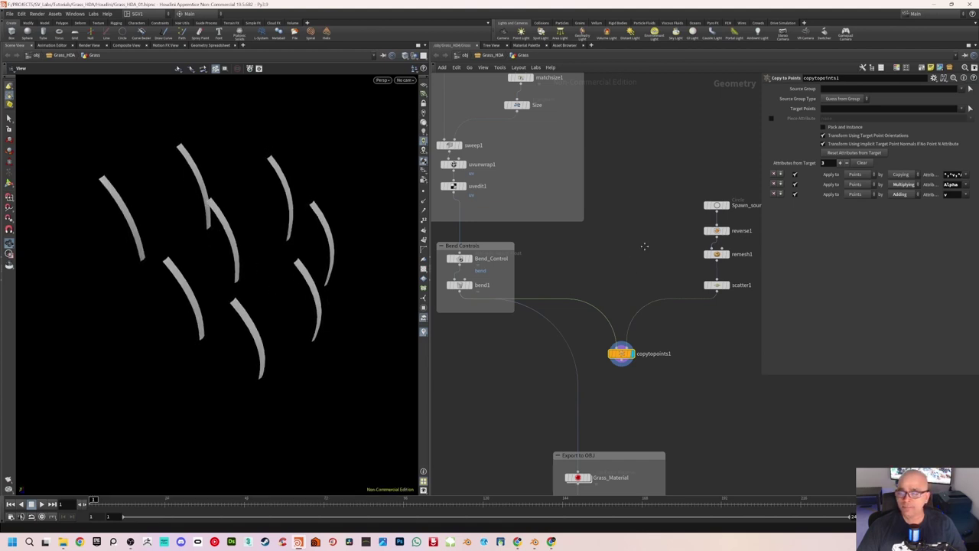
pyautogui.moveTo(644, 246); pyautogui.dragTo(564, 272, button='middle')
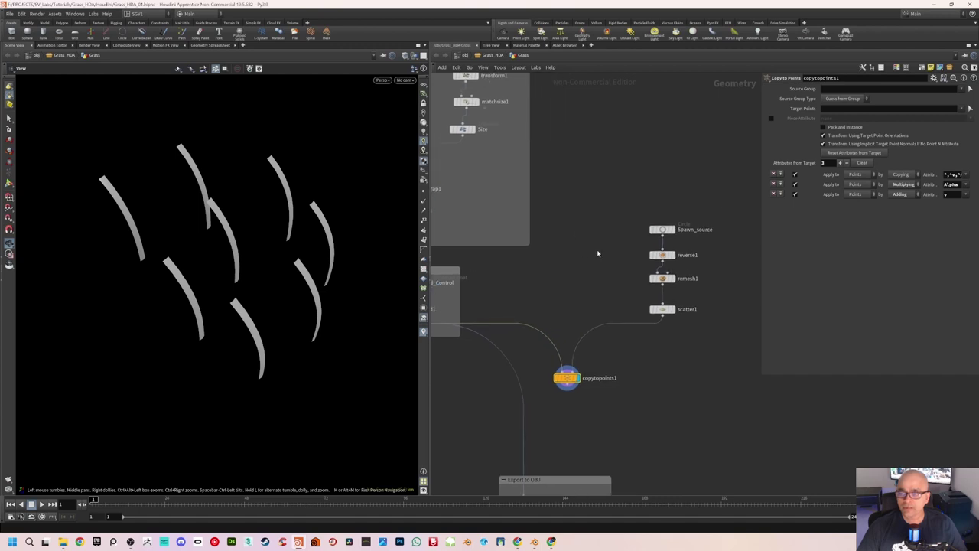
# Step: Shrink the Spawn_source circle to cluster the blades closer, then save the scene
pyautogui.click(663, 230)
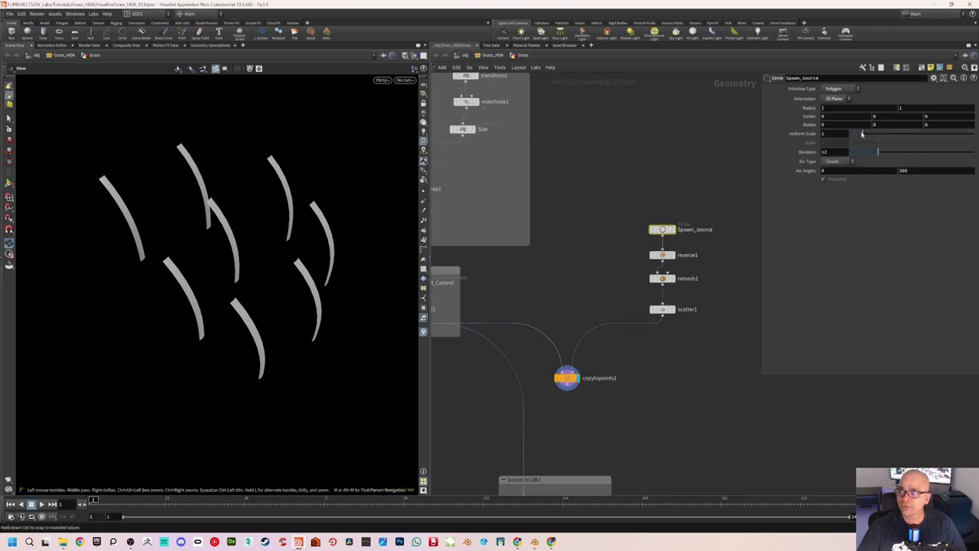
pyautogui.moveTo(863, 135); pyautogui.dragTo(859, 136)
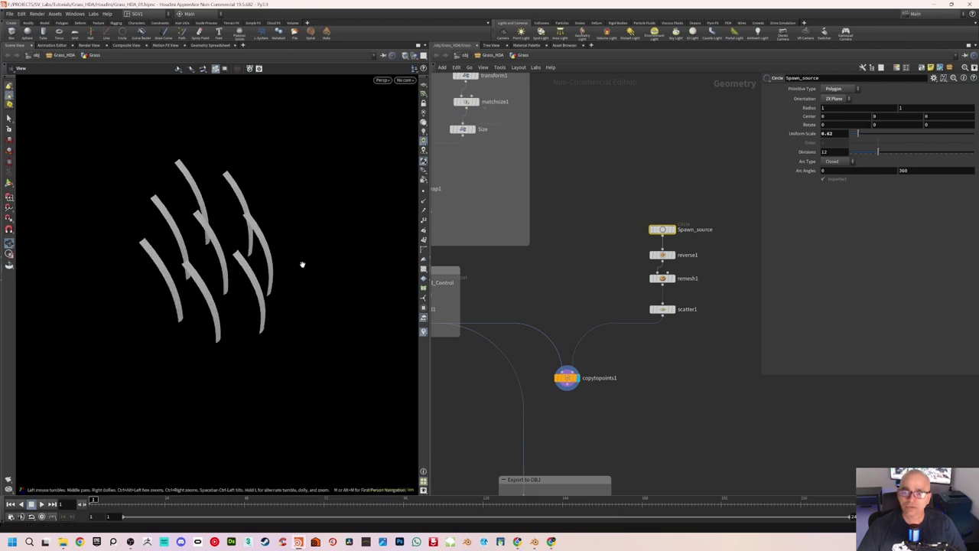
pyautogui.moveTo(301, 262)
pyautogui.mouseDown()
pyautogui.moveTo(301, 247)
pyautogui.moveTo(366, 256)
pyautogui.moveTo(264, 257)
pyautogui.moveTo(256, 272)
pyautogui.moveTo(264, 270)
pyautogui.mouseUp()
pyautogui.hotkey('ctrl', 's')
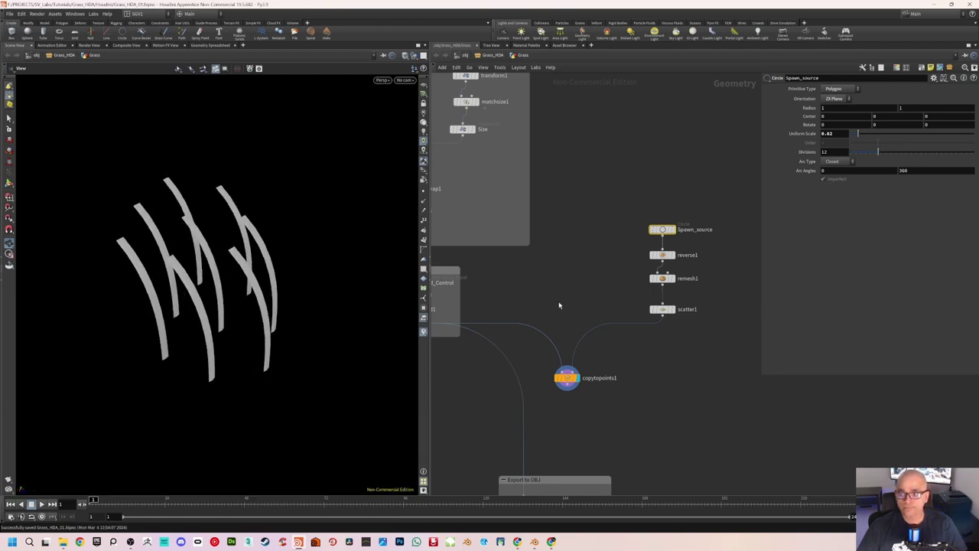
# Step: Wire copytopoints1's output into the Grass_Material node in the Export to OBJ box
pyautogui.moveTo(561, 306)
pyautogui.mouseDown(button='middle')
pyautogui.moveTo(621, 250)
pyautogui.moveTo(626, 229)
pyautogui.mouseUp(button='middle')
pyautogui.moveTo(236, 306); pyautogui.dragTo(465, 330)
pyautogui.moveTo(602, 264); pyautogui.dragTo(599, 238, button='middle')
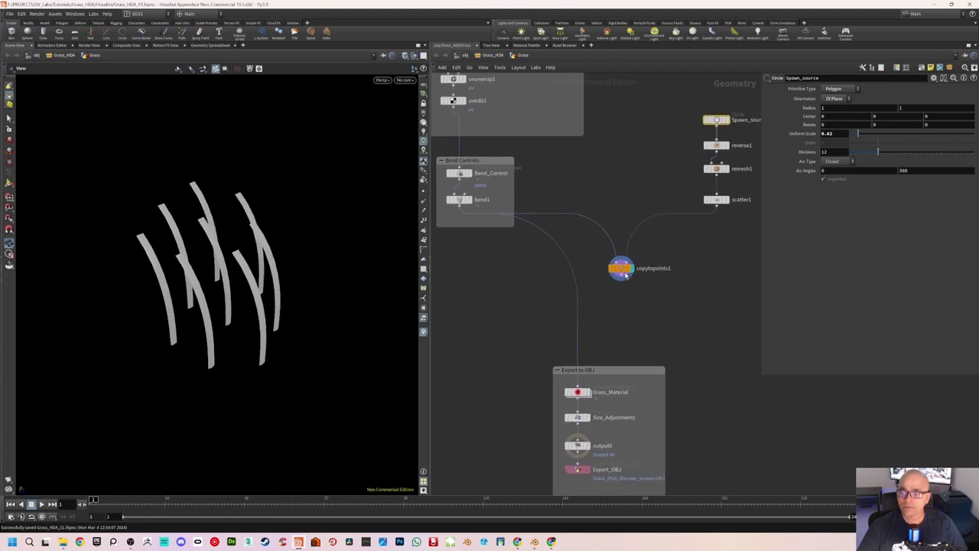
pyautogui.moveTo(616, 303); pyautogui.dragTo(591, 372)
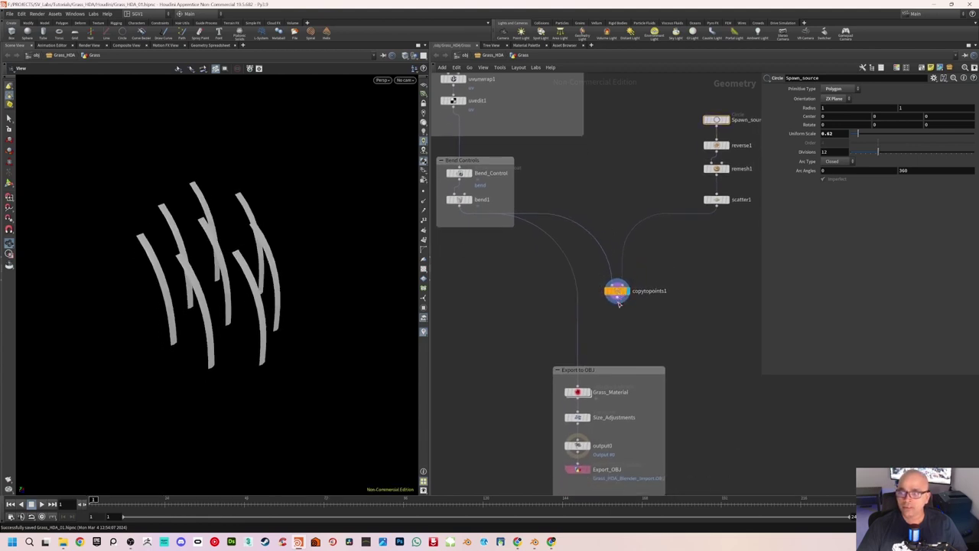
pyautogui.moveTo(591, 373); pyautogui.dragTo(598, 347, button='middle')
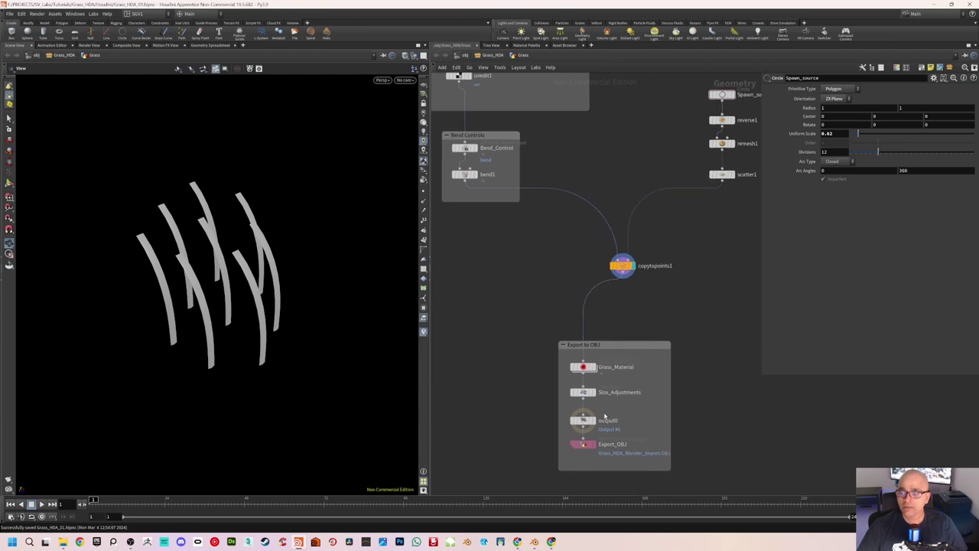
# Step: Display output0 to preview the blades green with the grass material
pyautogui.click(597, 405)
pyautogui.moveTo(251, 295)
pyautogui.mouseDown()
pyautogui.moveTo(219, 273)
pyautogui.moveTo(301, 267)
pyautogui.moveTo(284, 284)
pyautogui.moveTo(222, 286)
pyautogui.moveTo(270, 265)
pyautogui.moveTo(290, 271)
pyautogui.moveTo(280, 286)
pyautogui.moveTo(240, 277)
pyautogui.moveTo(270, 304)
pyautogui.mouseUp()
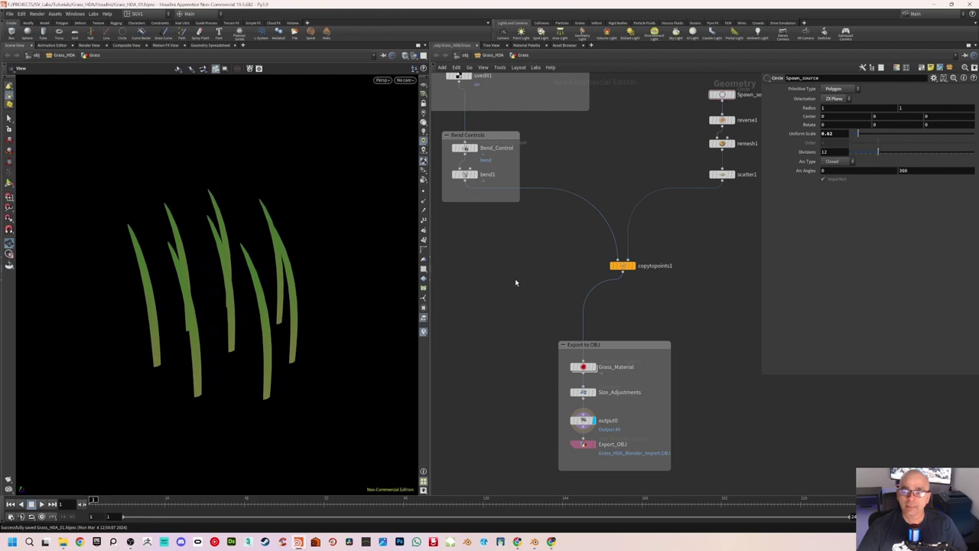
pyautogui.moveTo(515, 280); pyautogui.dragTo(586, 301, button='middle')
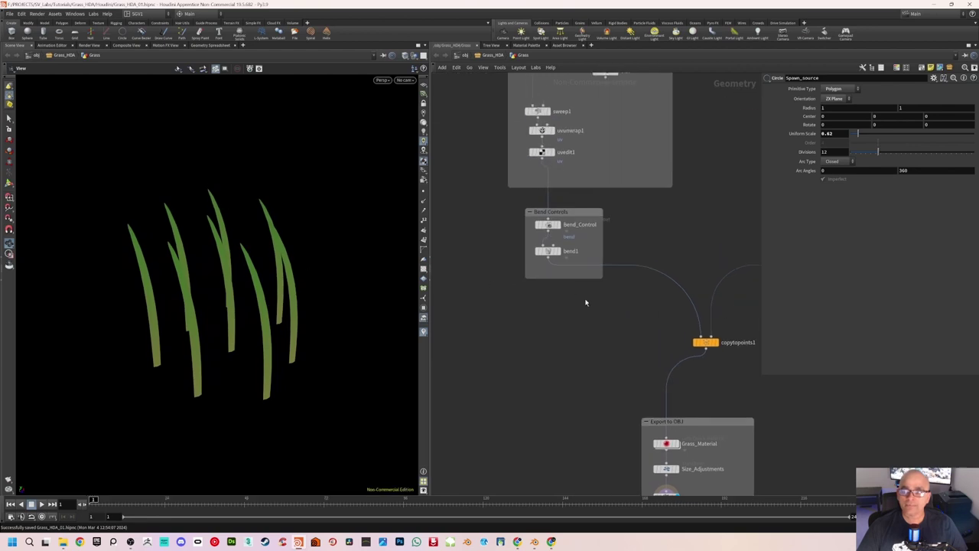
# Step: Try a higher Bend_Control Max Value, then revert it to 2.38
pyautogui.click(547, 224)
pyautogui.moveTo(286, 306); pyautogui.dragTo(288, 298)
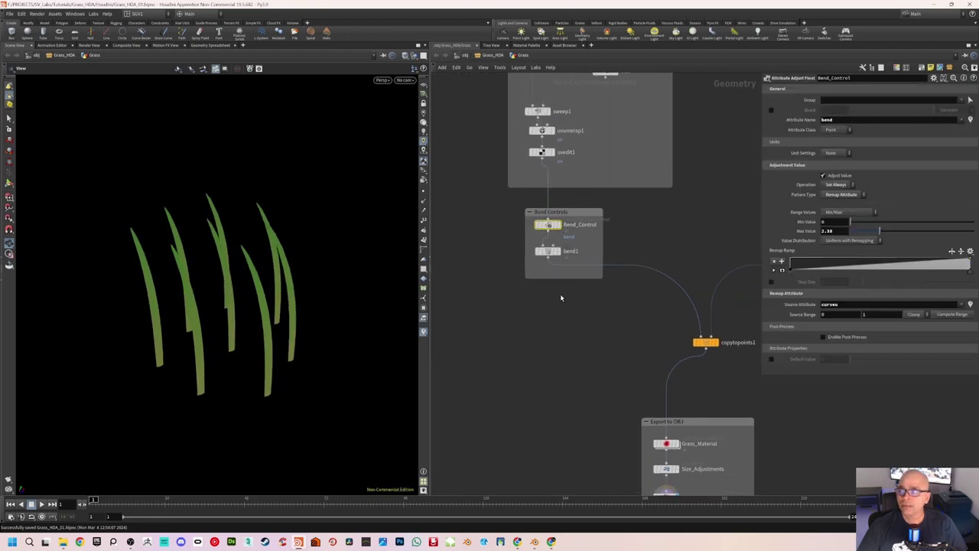
pyautogui.moveTo(882, 233)
pyautogui.mouseDown()
pyautogui.moveTo(919, 228)
pyautogui.moveTo(901, 222)
pyautogui.mouseUp()
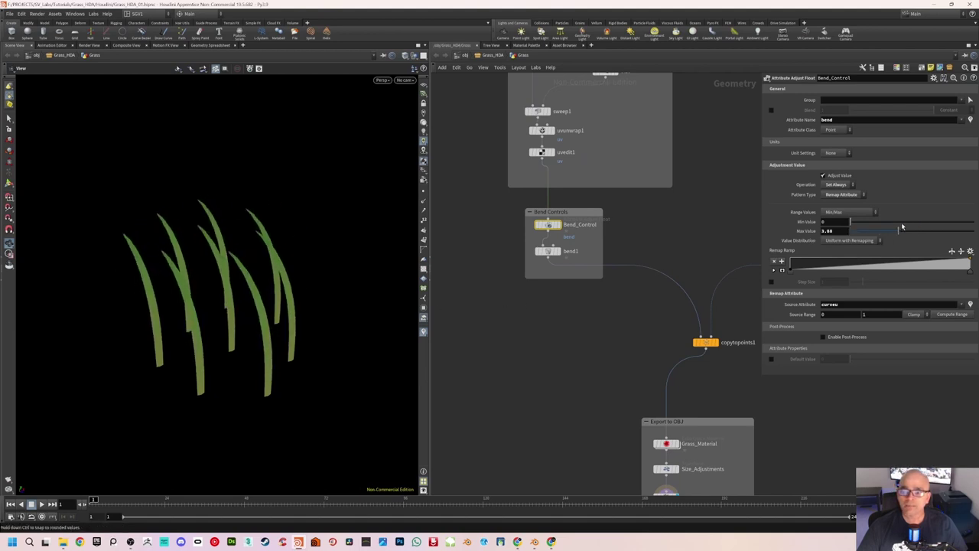
pyautogui.hotkey('ctrl', 'z')
pyautogui.moveTo(214, 280)
pyautogui.mouseDown()
pyautogui.moveTo(272, 261)
pyautogui.moveTo(240, 275)
pyautogui.mouseUp()
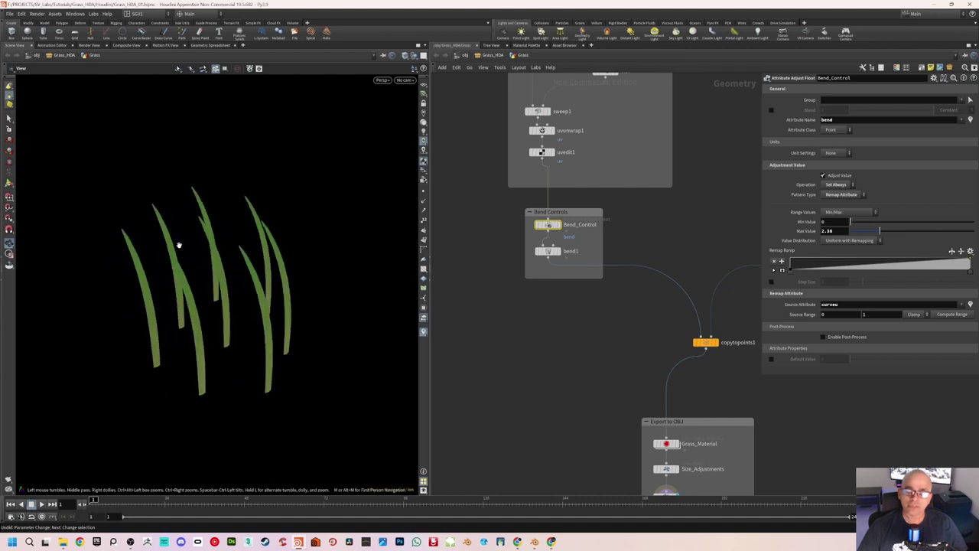
pyautogui.scroll(-2, 562, 323)
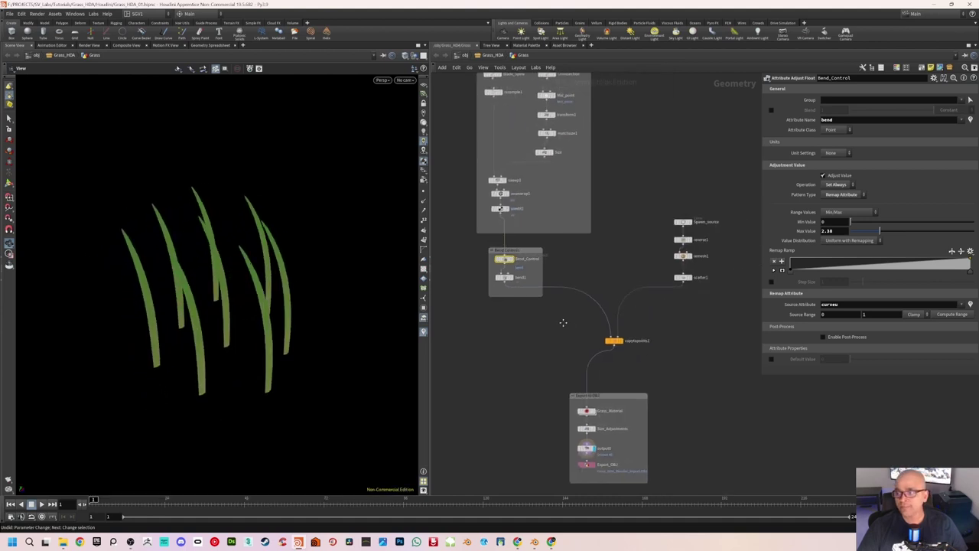
pyautogui.scroll(-2, 563, 337)
pyautogui.moveTo(554, 352); pyautogui.dragTo(549, 342, button='middle')
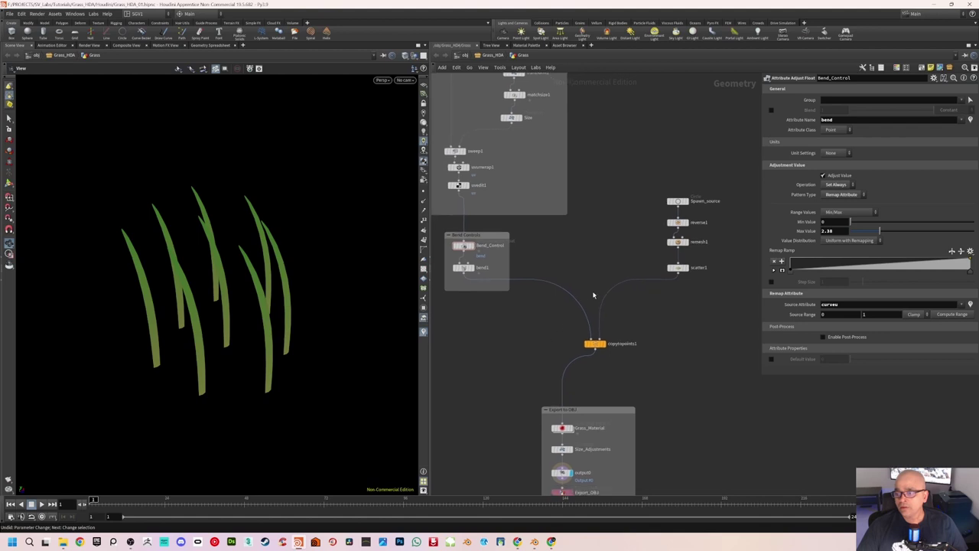
pyautogui.moveTo(613, 341)
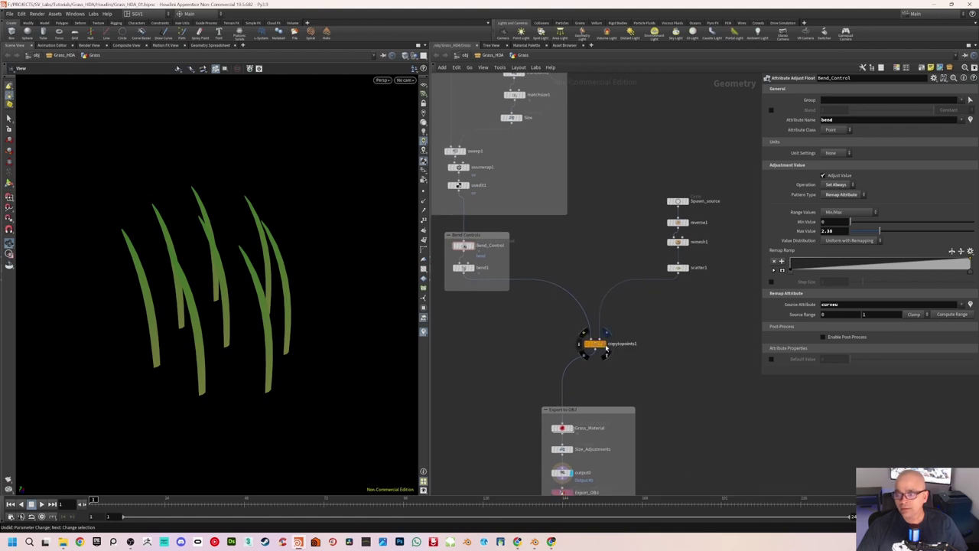
# Step: Display copytopoints1 to view the raw copied blades without material
pyautogui.click(605, 345)
pyautogui.moveTo(267, 305); pyautogui.dragTo(354, 313)
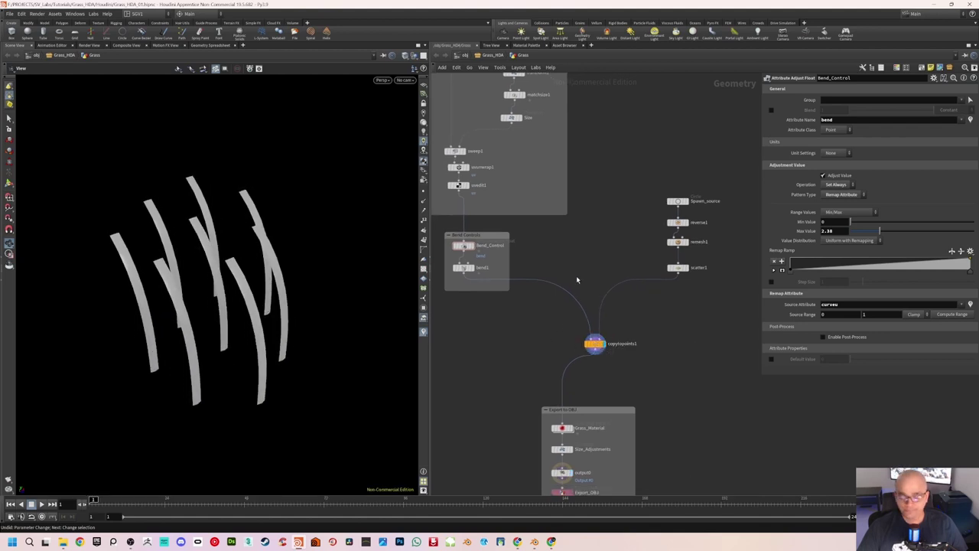
pyautogui.moveTo(249, 311); pyautogui.dragTo(256, 293)
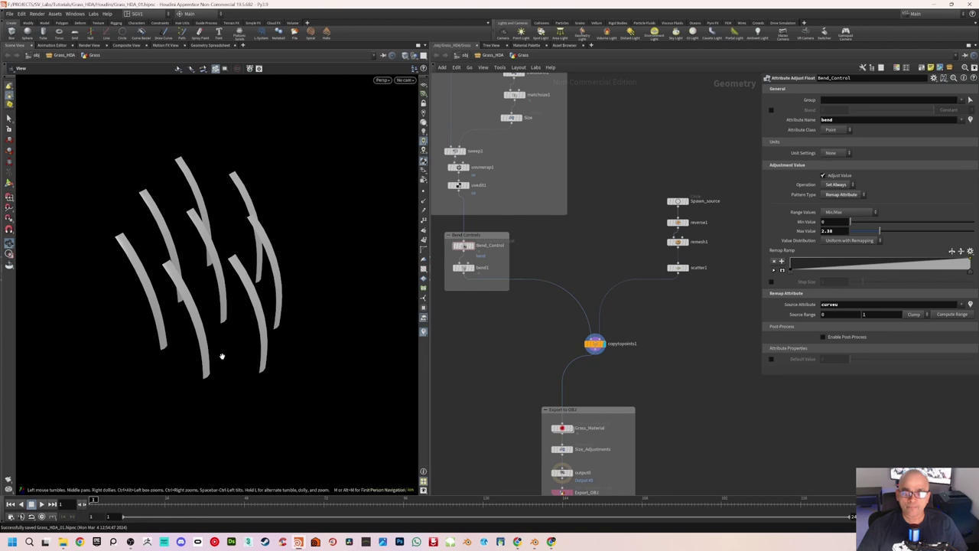
pyautogui.moveTo(262, 254)
pyautogui.mouseDown()
pyautogui.moveTo(278, 283)
pyautogui.moveTo(274, 272)
pyautogui.mouseUp()
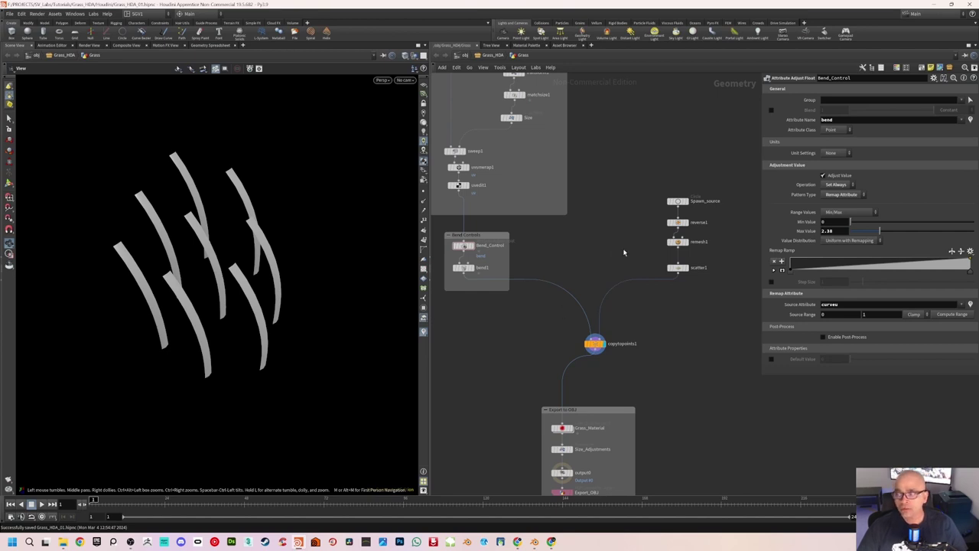
# Step: Move Spawn_source and reverse1 higher, then display only scatter1's eight points
pyautogui.moveTo(623, 252); pyautogui.dragTo(549, 271, button='middle')
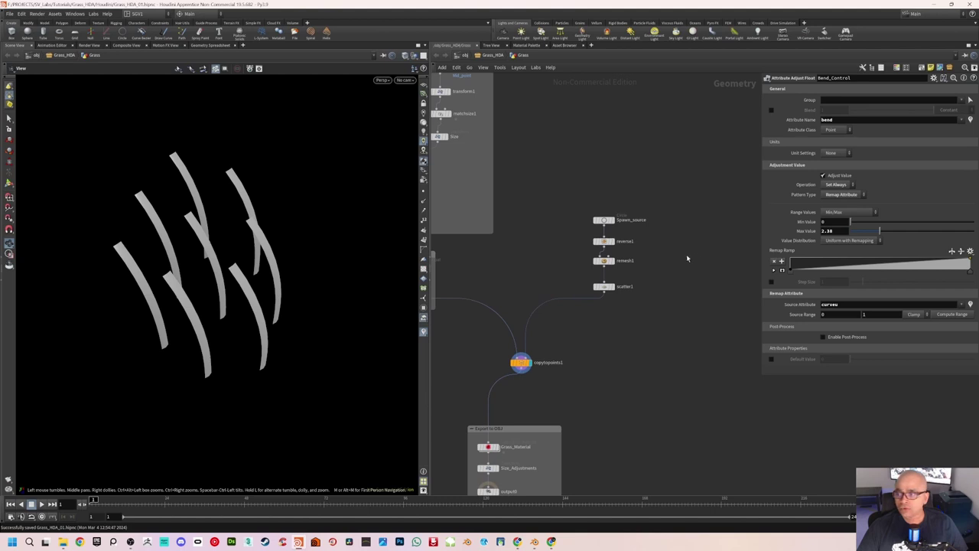
pyautogui.scroll(4, 680, 252)
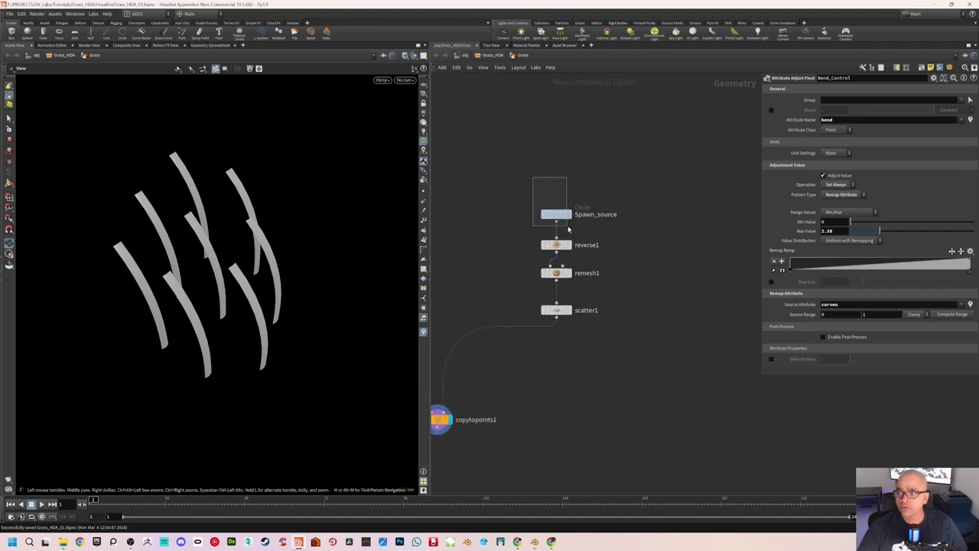
pyautogui.moveTo(569, 227)
pyautogui.mouseDown()
pyautogui.moveTo(569, 249)
pyautogui.moveTo(556, 209)
pyautogui.mouseUp()
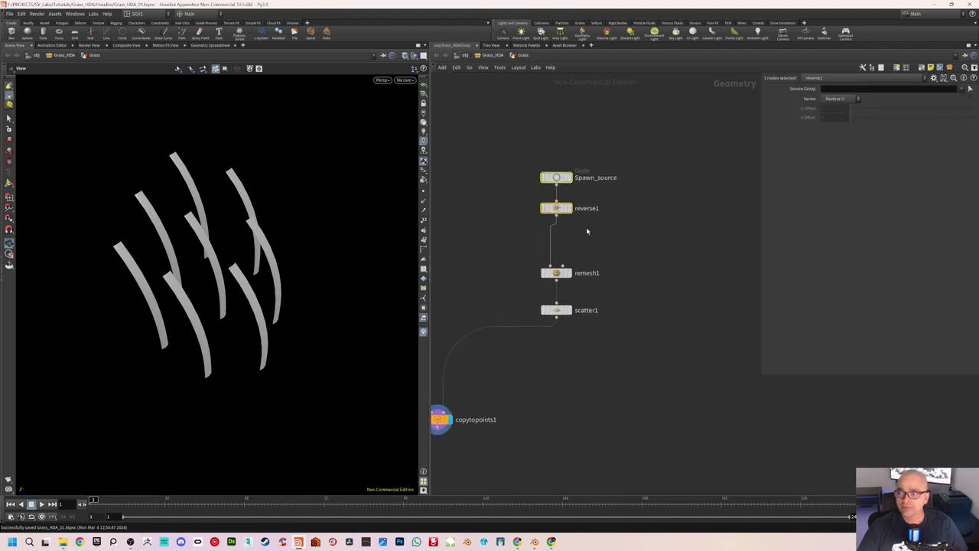
pyautogui.click(588, 231)
pyautogui.moveTo(642, 237); pyautogui.dragTo(628, 243, button='middle')
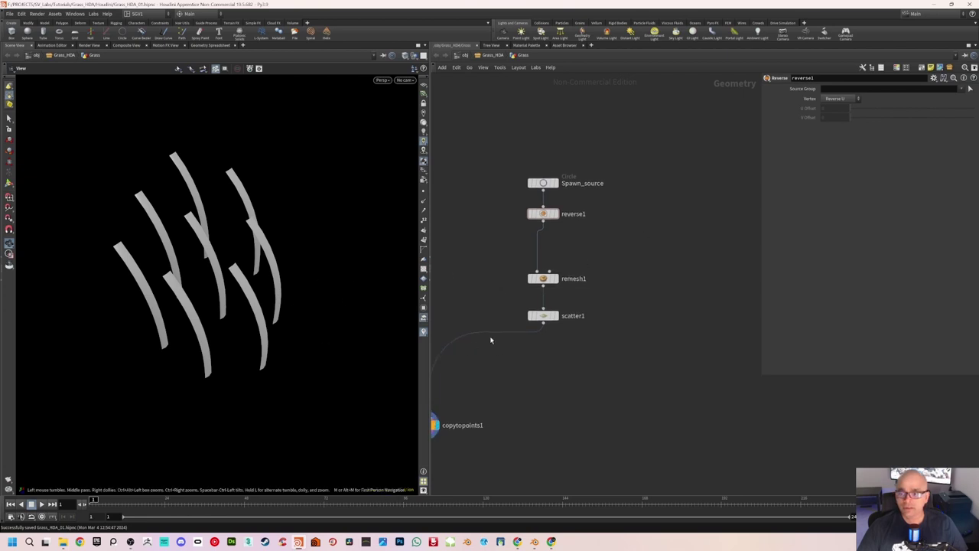
pyautogui.moveTo(543, 315)
pyautogui.click(556, 317)
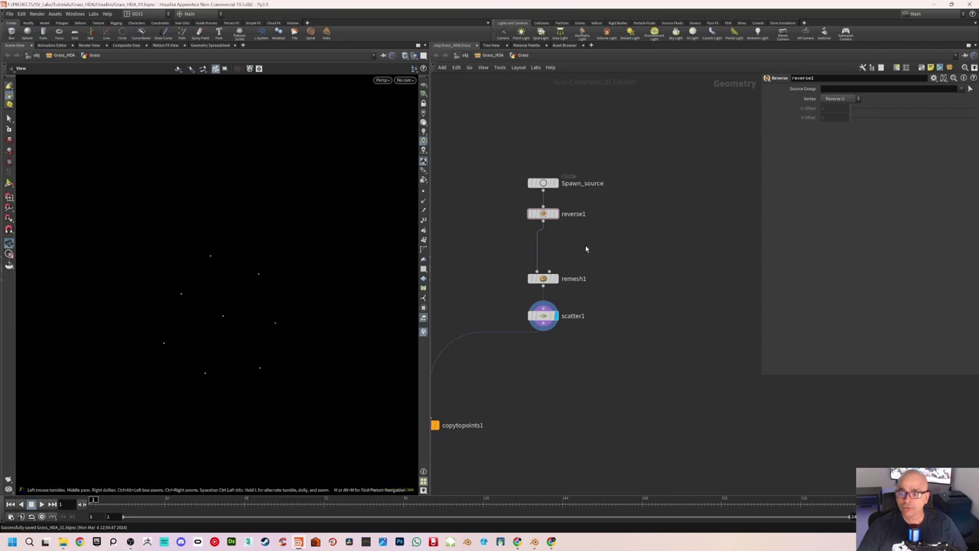
# Step: Add an Orientation Along Curve node wired from reverse1's output and set its display flag
pyautogui.click(548, 223)
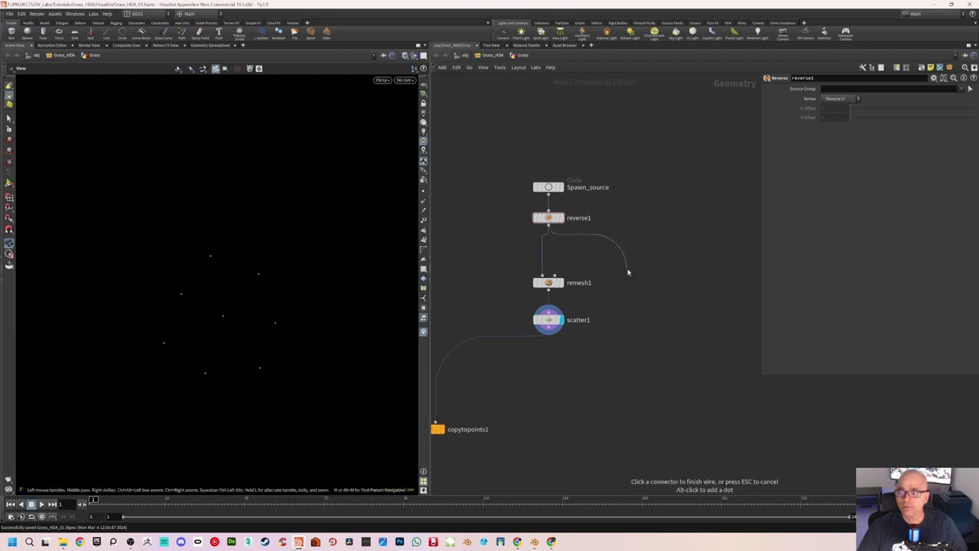
pyautogui.press('Tab')
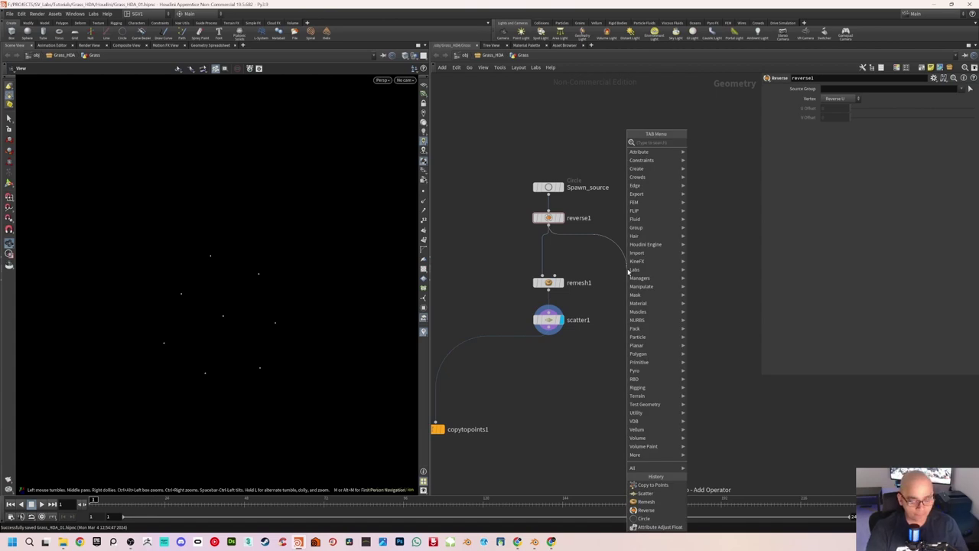
pyautogui.write('orient')
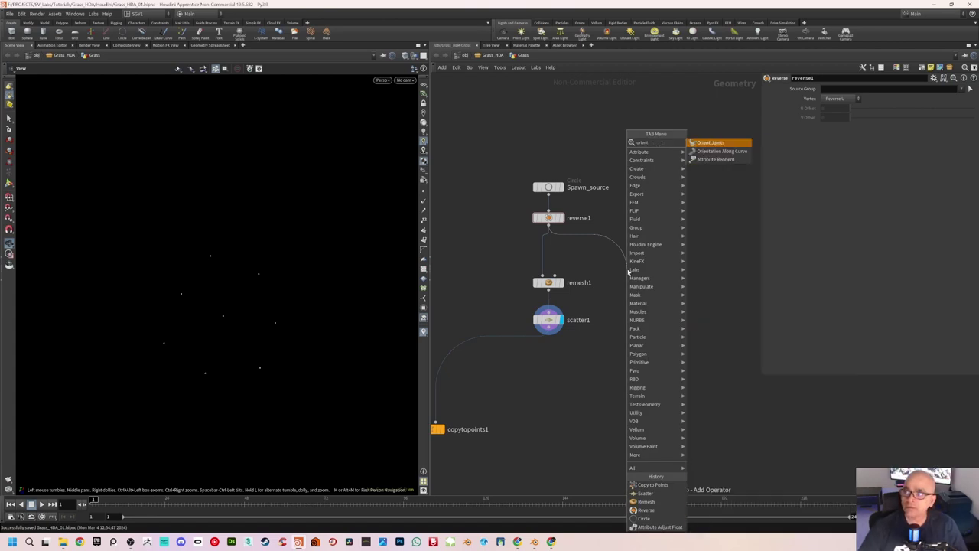
pyautogui.click(721, 150)
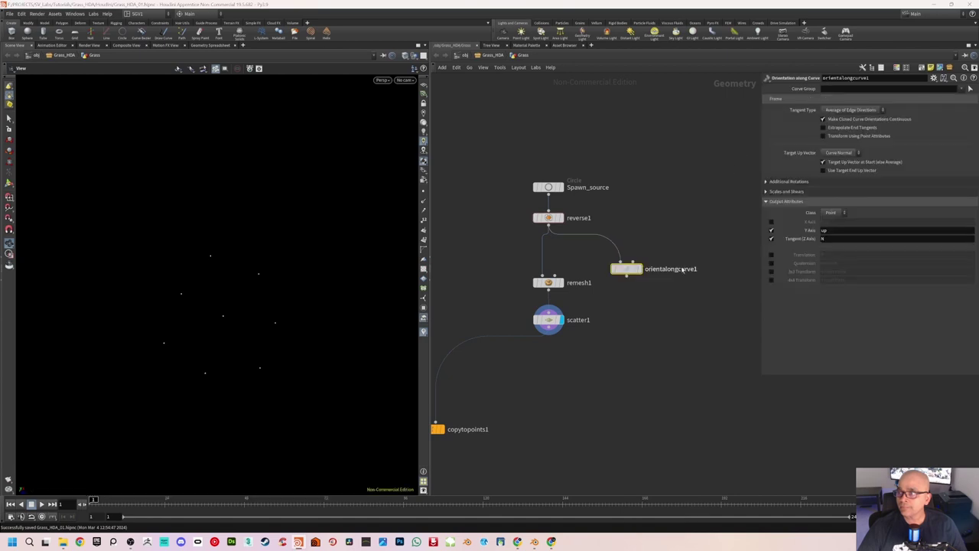
pyautogui.click(640, 269)
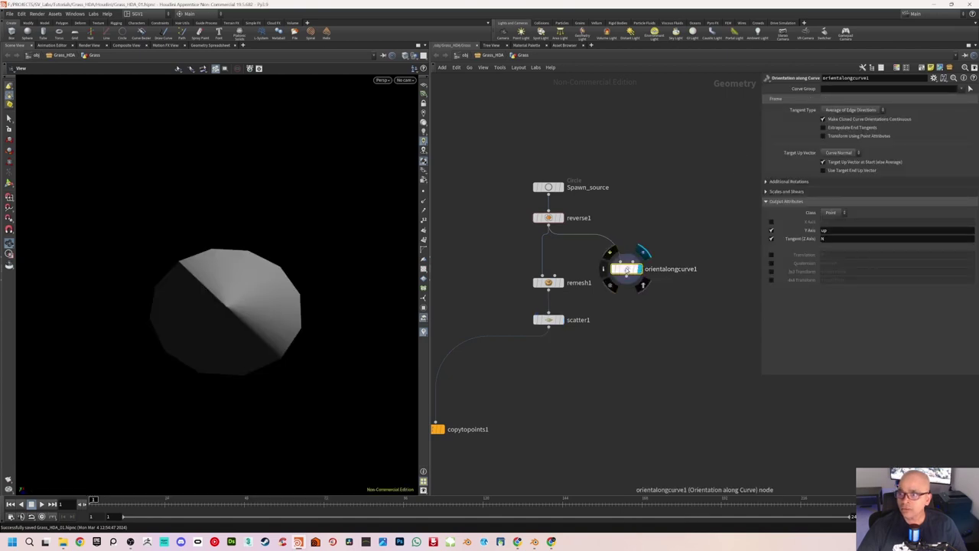
# Step: Orbit the disc and compare the orientalongcurve1 result against reverse1's output
pyautogui.moveTo(189, 312); pyautogui.dragTo(247, 299)
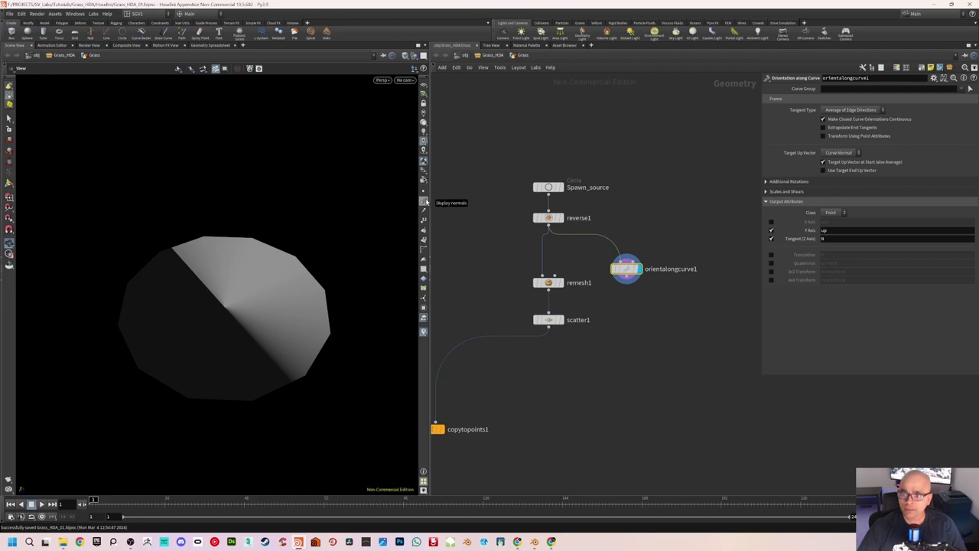
pyautogui.moveTo(374, 234); pyautogui.dragTo(284, 263)
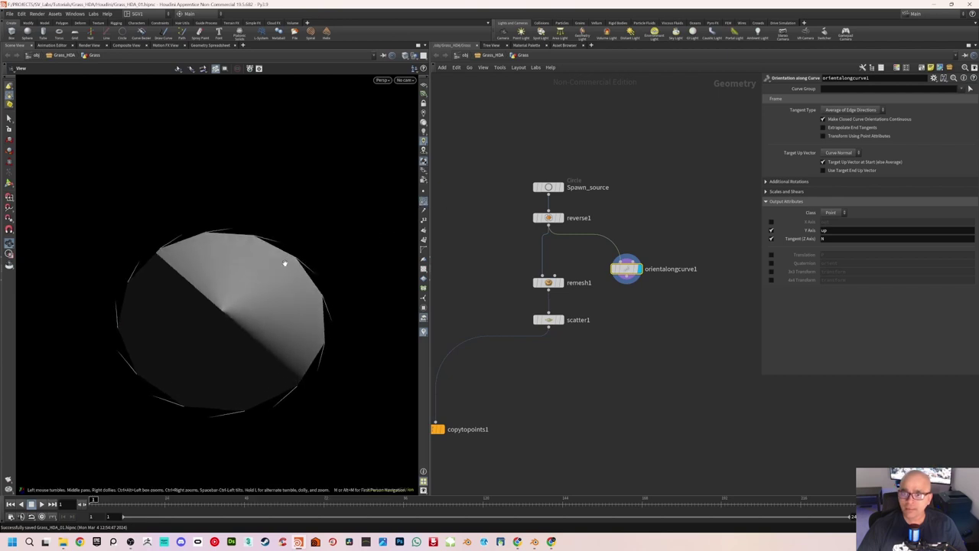
pyautogui.moveTo(221, 316); pyautogui.dragTo(222, 329)
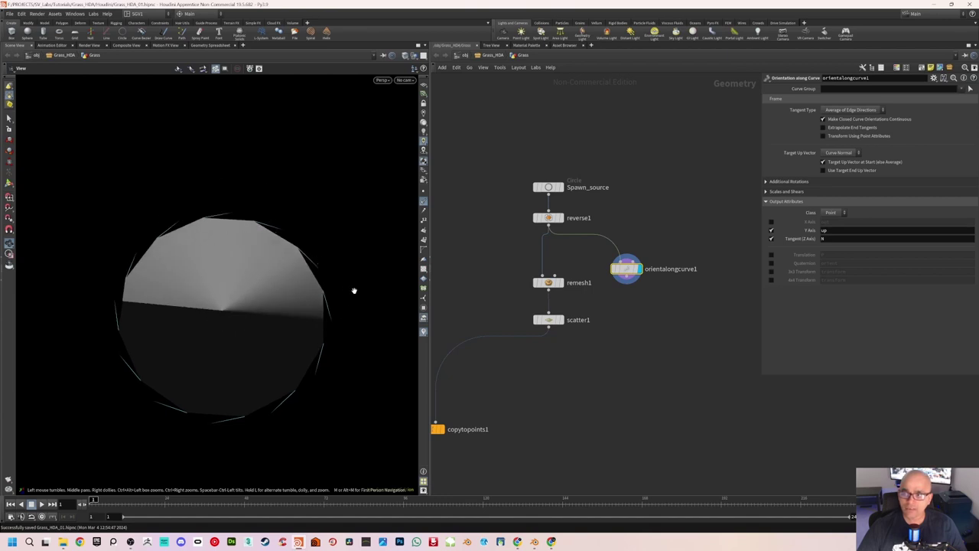
pyautogui.click(559, 217)
pyautogui.moveTo(238, 280)
pyautogui.mouseDown()
pyautogui.moveTo(247, 247)
pyautogui.moveTo(267, 243)
pyautogui.mouseUp()
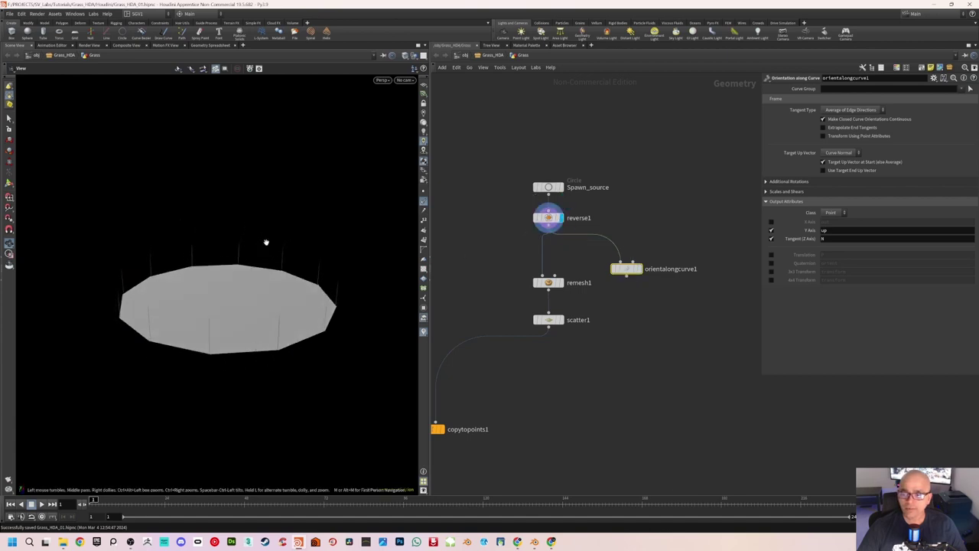
pyautogui.click(638, 269)
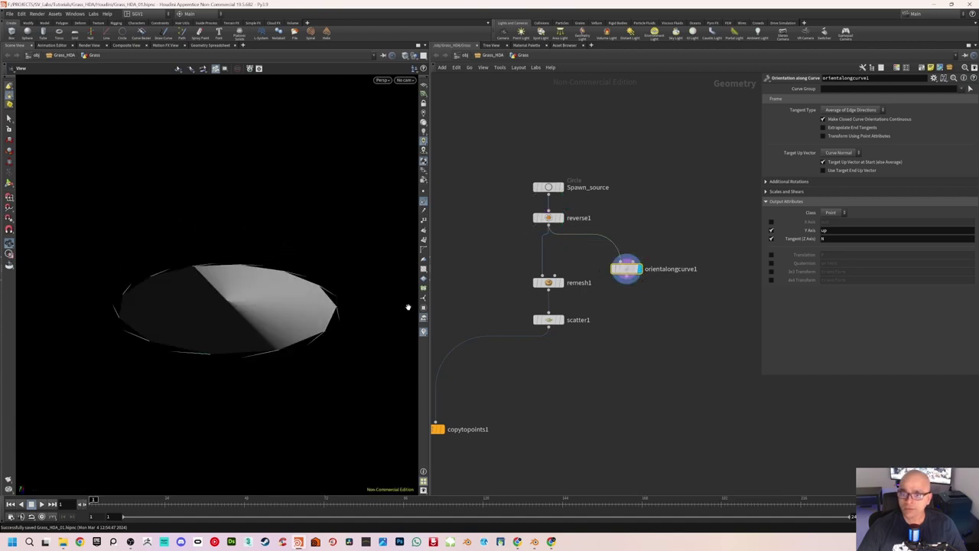
pyautogui.moveTo(332, 281); pyautogui.dragTo(330, 296)
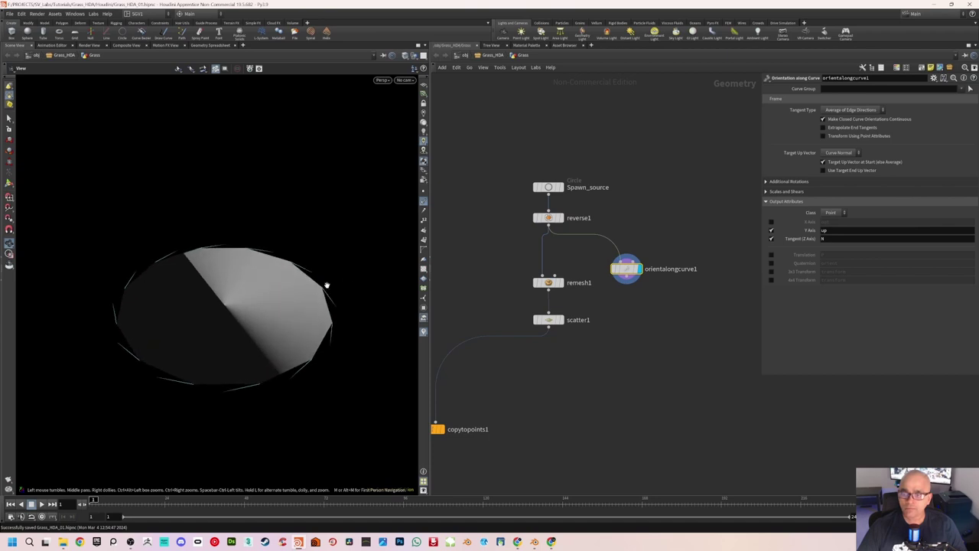
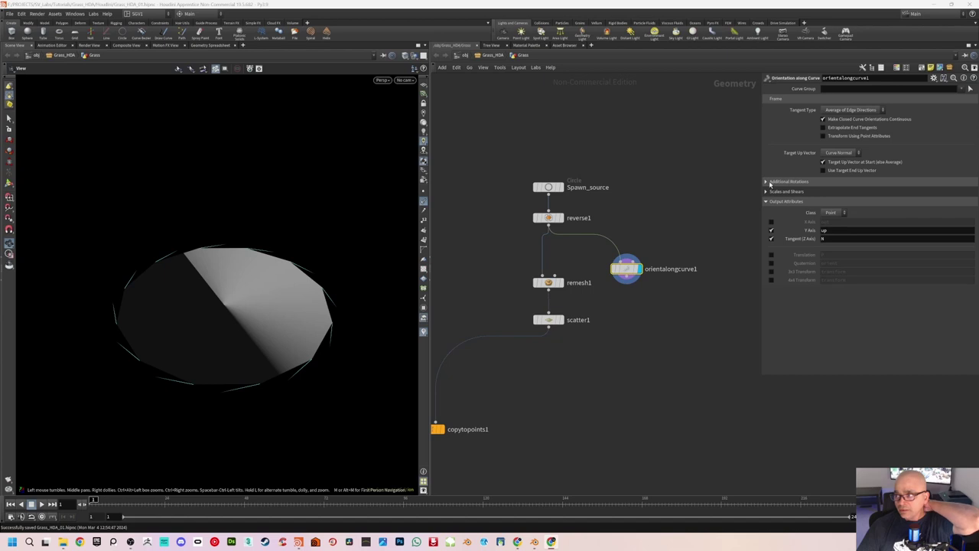
# Step: Turn on Apply Yaw in orientalongcurve1's Additional Rotations and set yaw to about 56.5
pyautogui.click(766, 182)
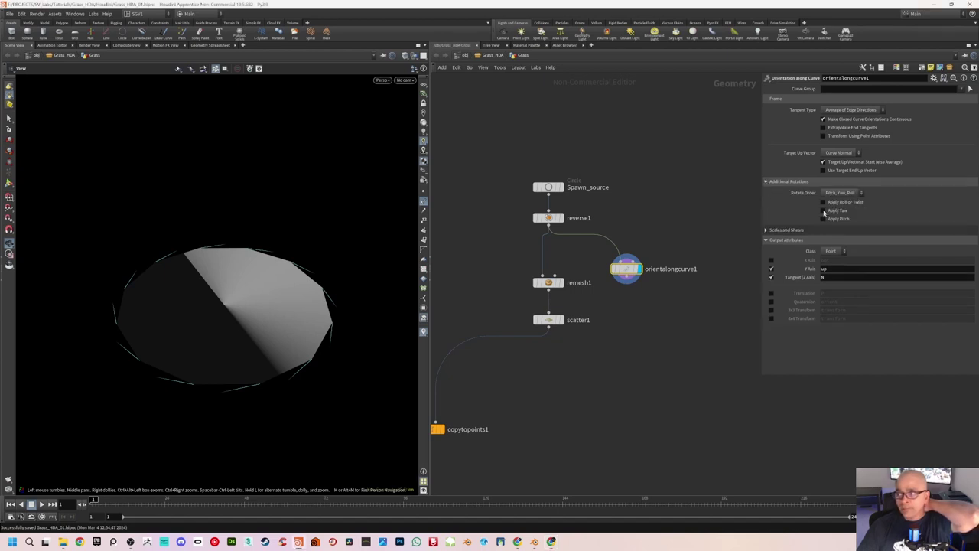
pyautogui.click(823, 210)
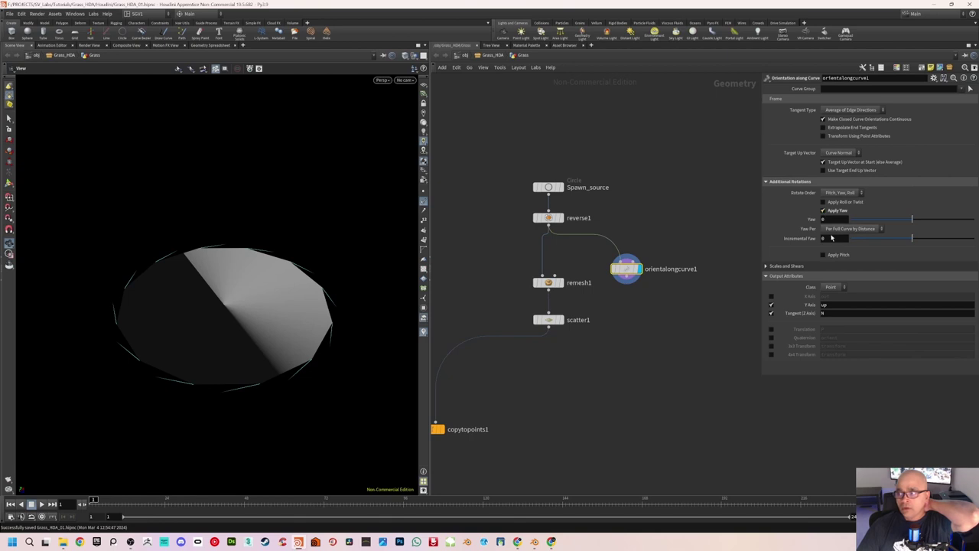
pyautogui.moveTo(912, 222); pyautogui.dragTo(932, 220)
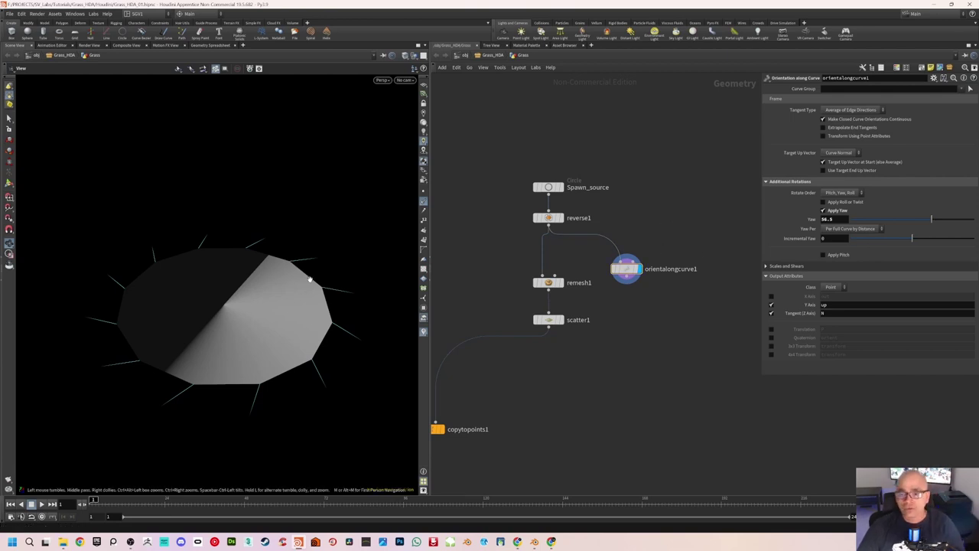
pyautogui.scroll(-2, 306, 281)
# Step: Move orientalongcurve1 down beside scatter1 in the network
pyautogui.doubleClick(579, 282)
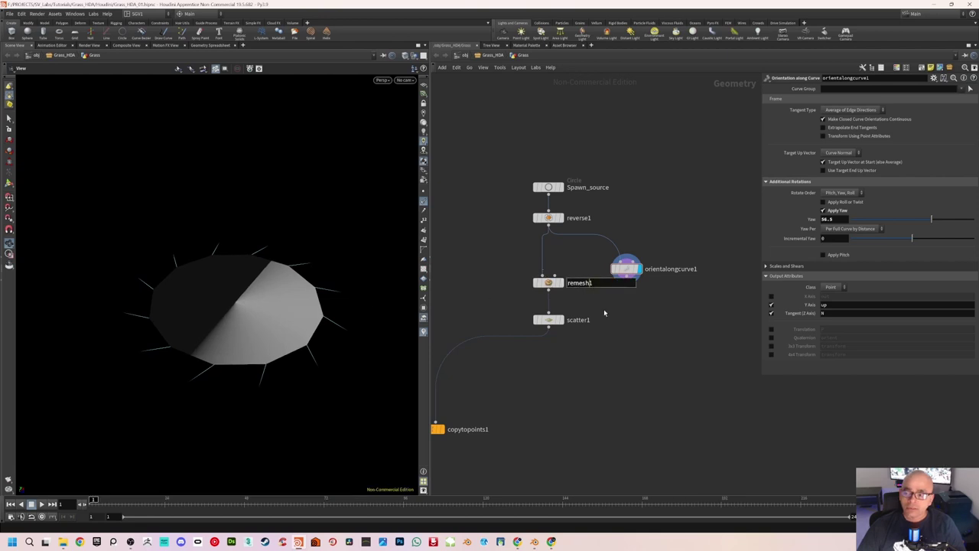
pyautogui.press('Return')
pyautogui.moveTo(610, 313); pyautogui.dragTo(624, 300, button='middle')
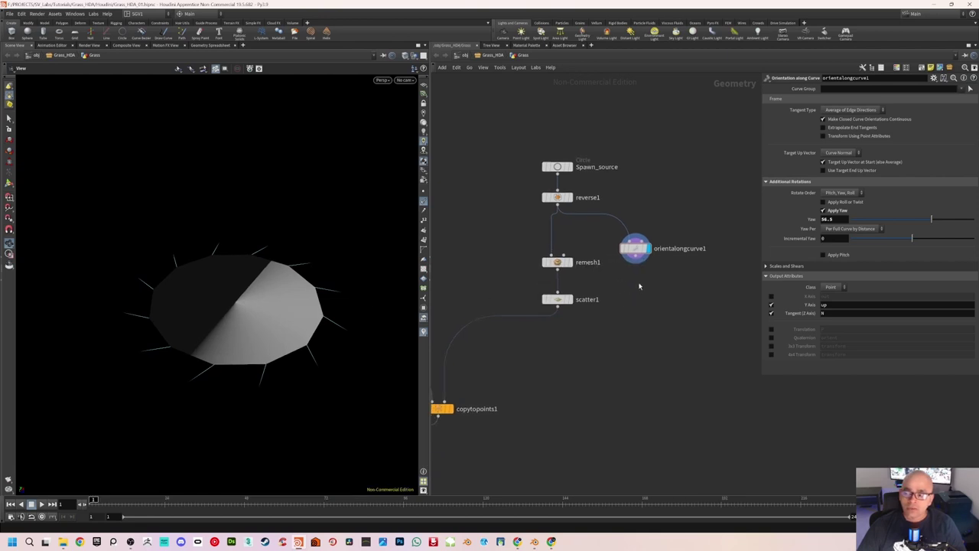
pyautogui.moveTo(637, 255); pyautogui.dragTo(638, 307)
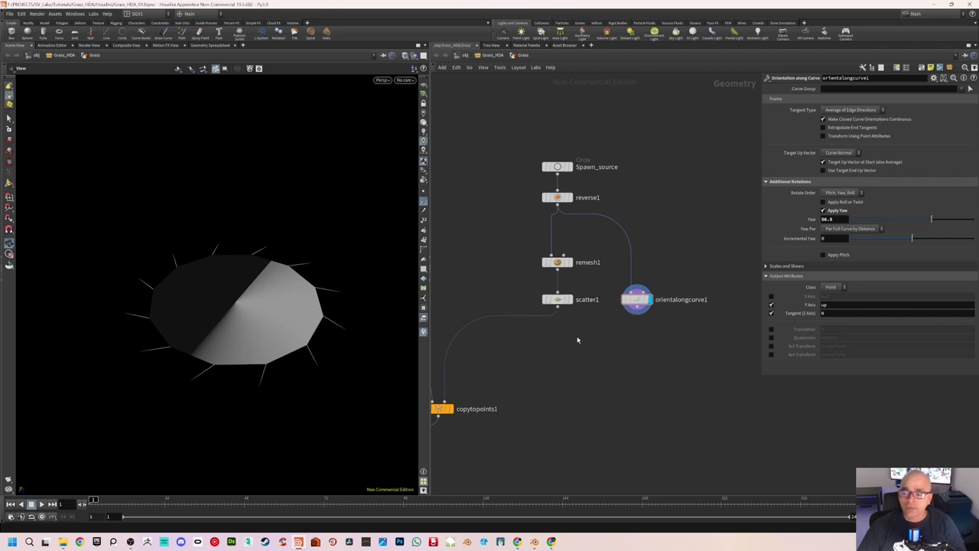
pyautogui.moveTo(592, 348); pyautogui.dragTo(594, 340, button='middle')
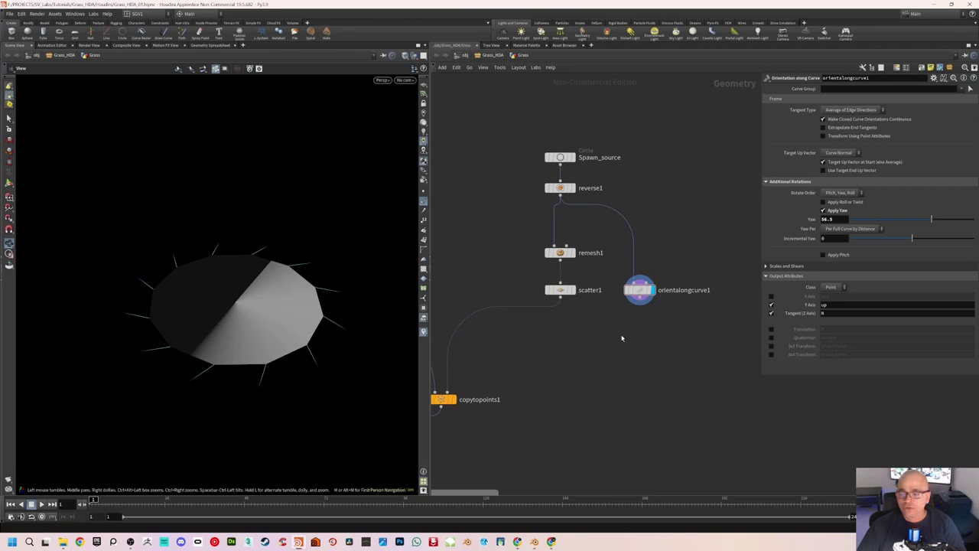
# Step: Add an Attribute Transfer node, attribtransfer1, below scatter1
pyautogui.press('Tab')
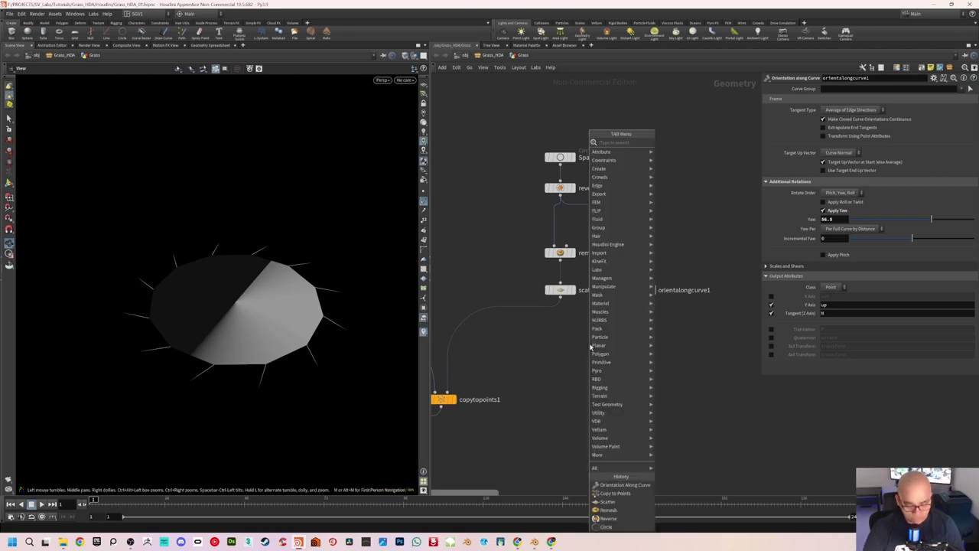
pyautogui.write('attribute')
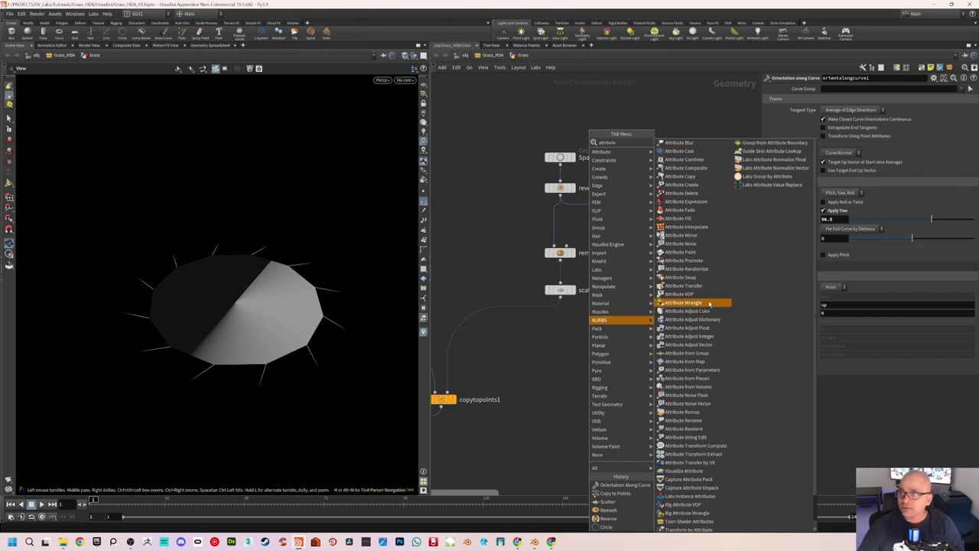
pyautogui.write(' tr')
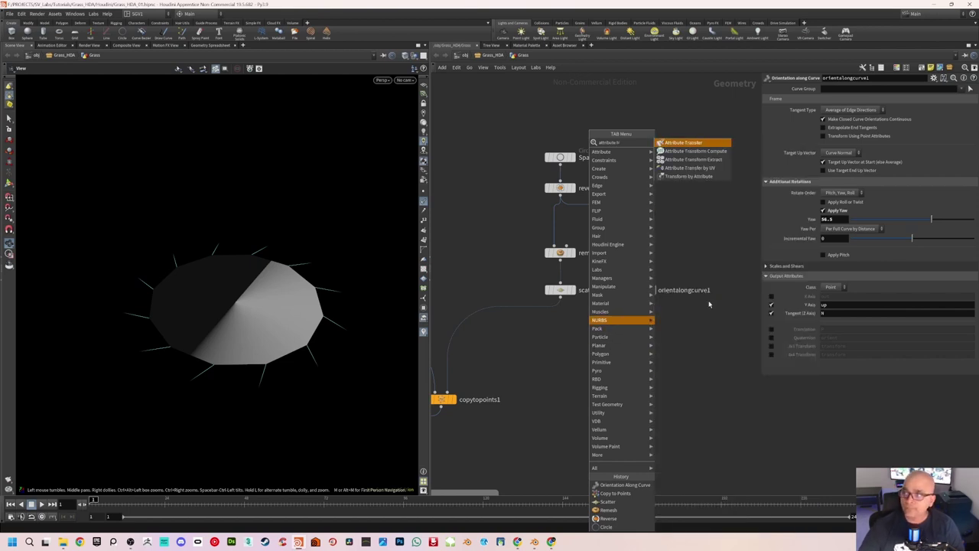
pyautogui.click(697, 143)
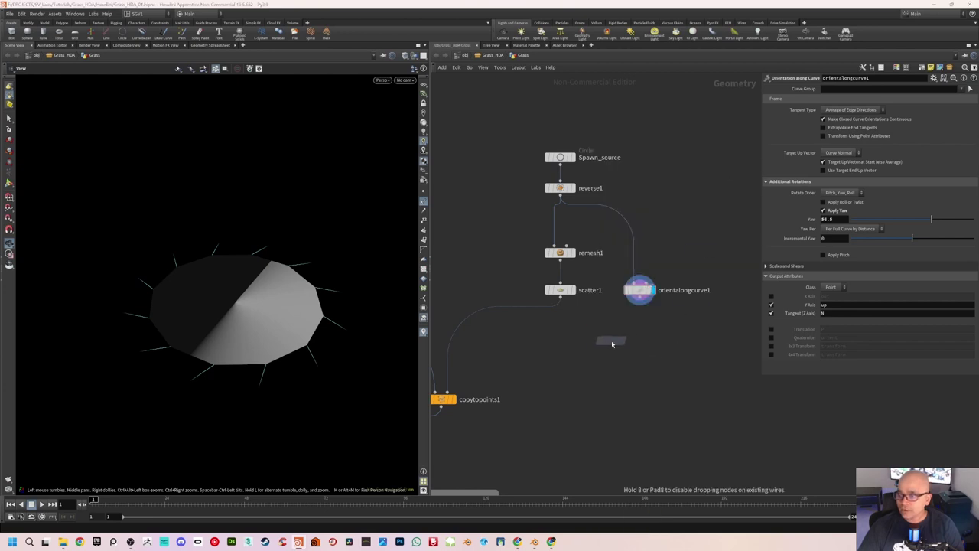
pyautogui.click(597, 327)
pyautogui.scroll(1, 597, 325)
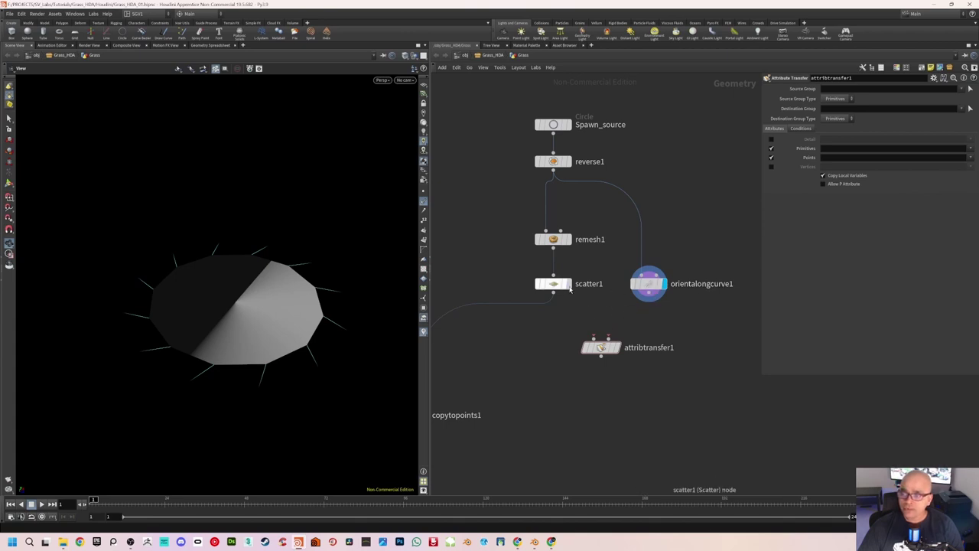
# Step: Wire scatter1 and orientalongcurve1 into attribtransfer1's first and second inputs and display it
pyautogui.moveTo(553, 293); pyautogui.dragTo(594, 337)
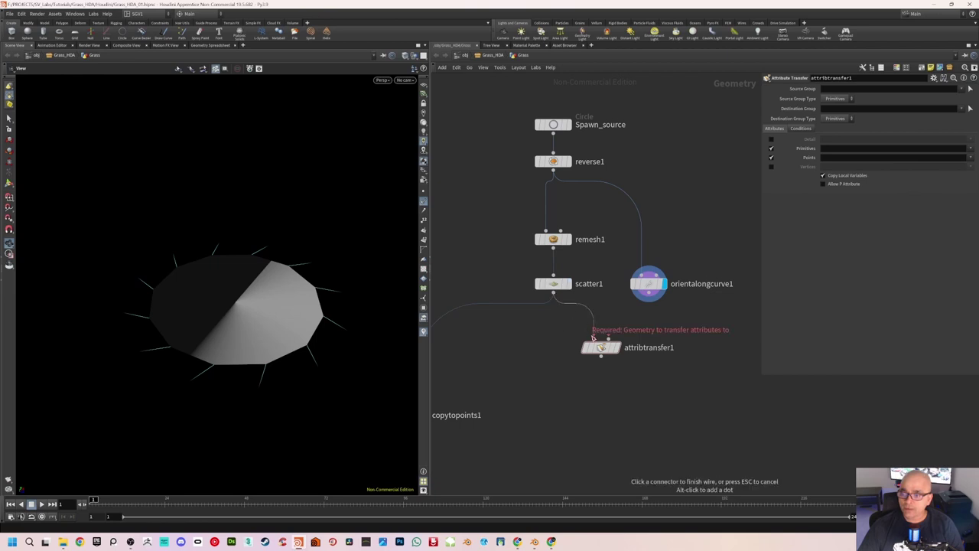
pyautogui.click(650, 295)
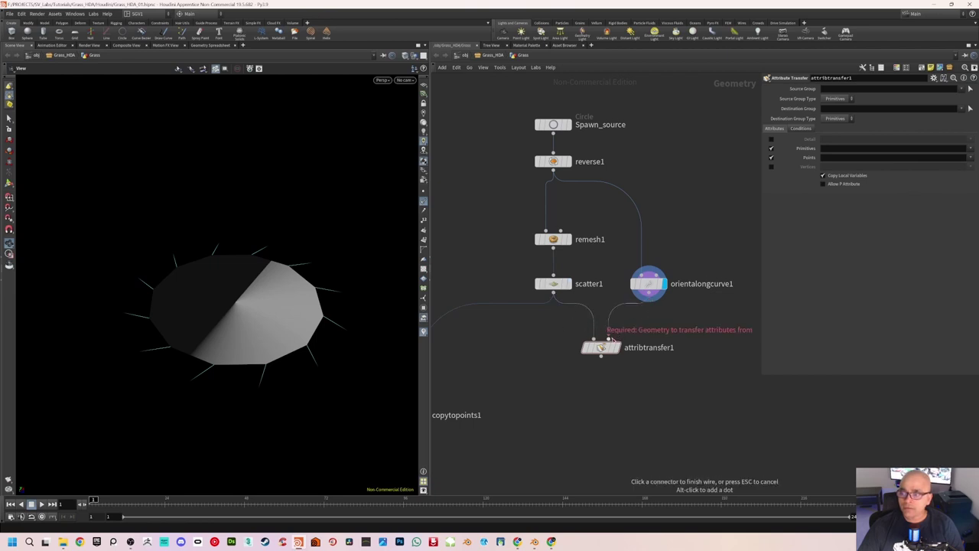
pyautogui.click(612, 339)
pyautogui.click(616, 347)
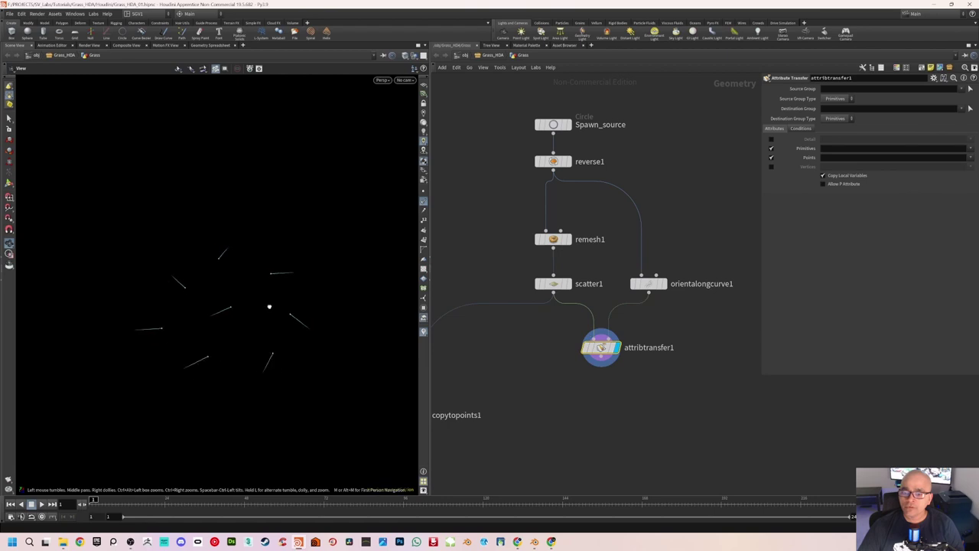
pyautogui.moveTo(269, 307)
pyautogui.mouseDown()
pyautogui.moveTo(271, 284)
pyautogui.moveTo(326, 289)
pyautogui.moveTo(327, 321)
pyautogui.moveTo(262, 334)
pyautogui.moveTo(252, 296)
pyautogui.moveTo(275, 291)
pyautogui.moveTo(272, 311)
pyautogui.moveTo(266, 304)
pyautogui.mouseUp()
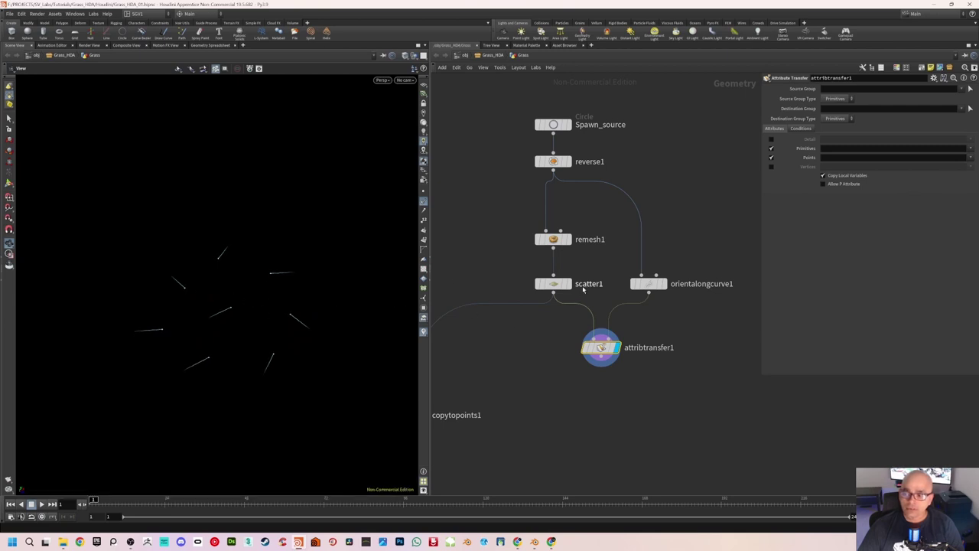
# Step: Compare the scatter1, reverse1 and orientalongcurve1 outputs, then display attribtransfer1's angled spikes again
pyautogui.click(553, 283)
pyautogui.click(567, 283)
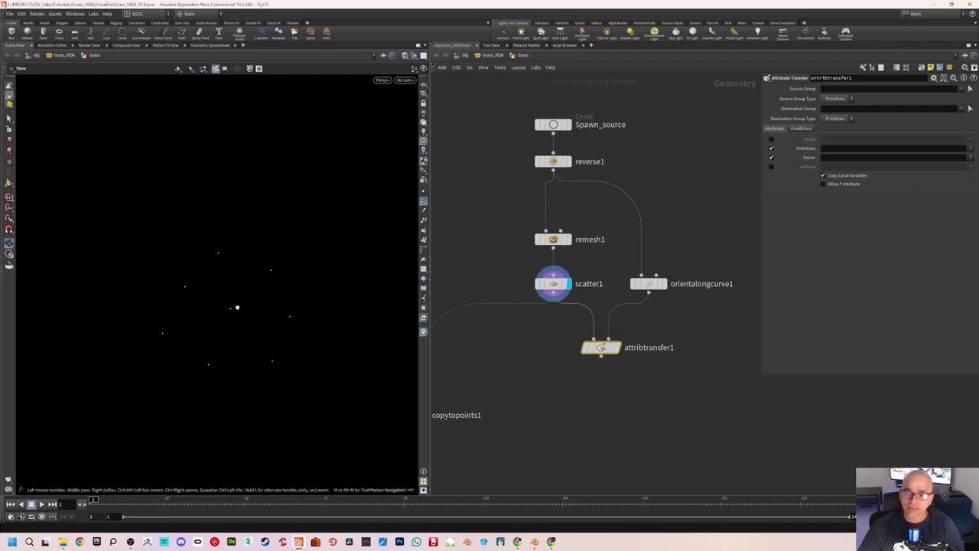
pyautogui.moveTo(237, 307); pyautogui.dragTo(239, 302)
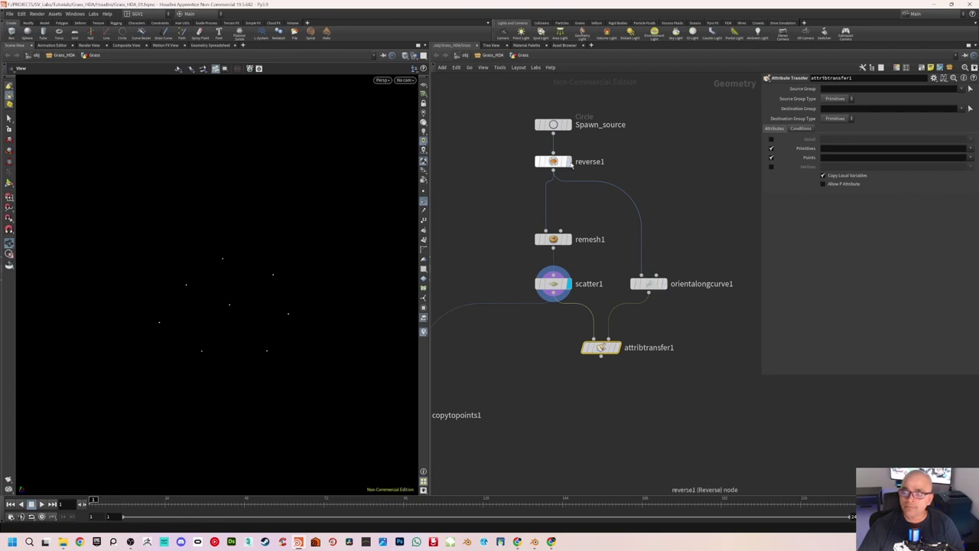
pyautogui.click(567, 162)
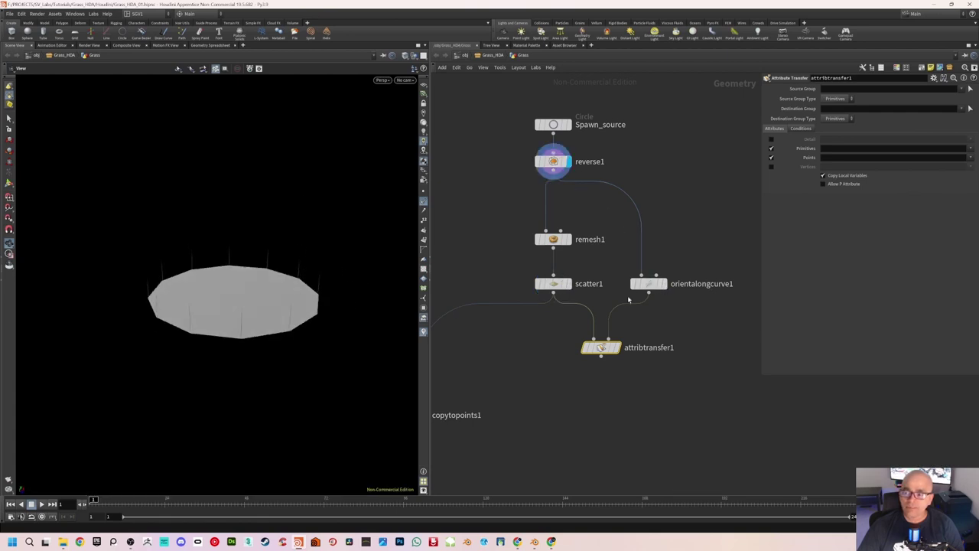
pyautogui.click(663, 284)
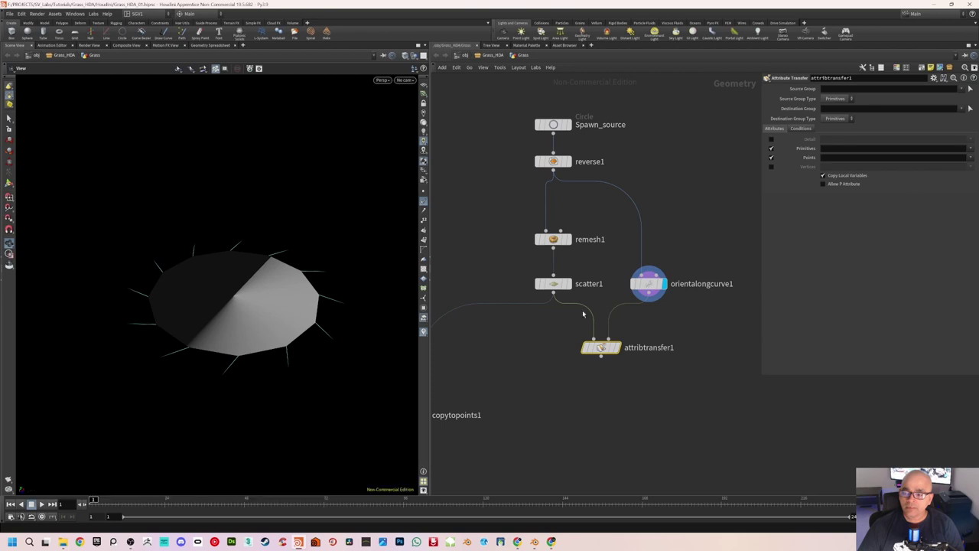
pyautogui.click(616, 347)
pyautogui.moveTo(308, 304)
pyautogui.mouseDown()
pyautogui.moveTo(288, 328)
pyautogui.moveTo(286, 298)
pyautogui.moveTo(335, 302)
pyautogui.moveTo(347, 317)
pyautogui.moveTo(332, 304)
pyautogui.mouseUp()
pyautogui.scroll(-2, 545, 341)
# Step: Plug attribtransfer1 into copytopoints1's second input and display the grass blades from output0
pyautogui.scroll(1, 599, 329)
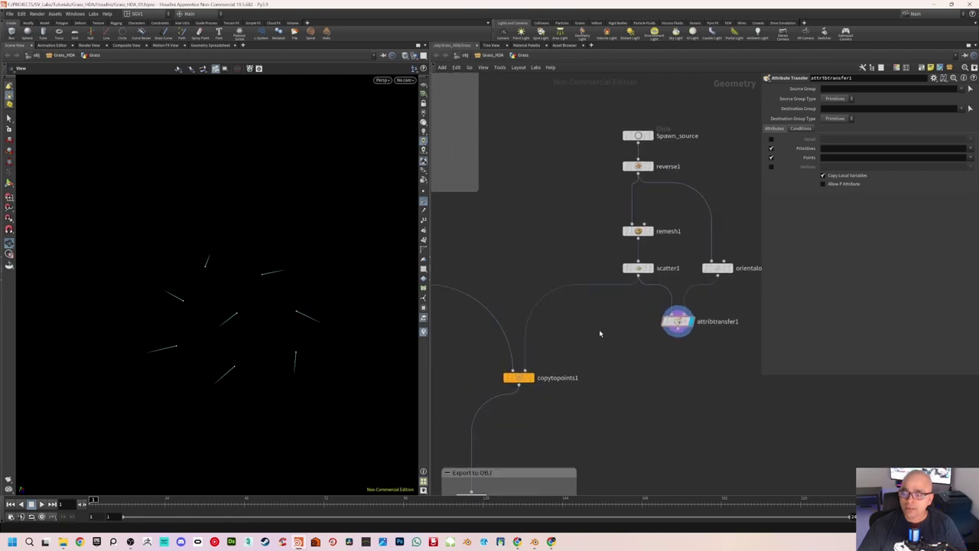
pyautogui.click(678, 339)
pyautogui.click(540, 367)
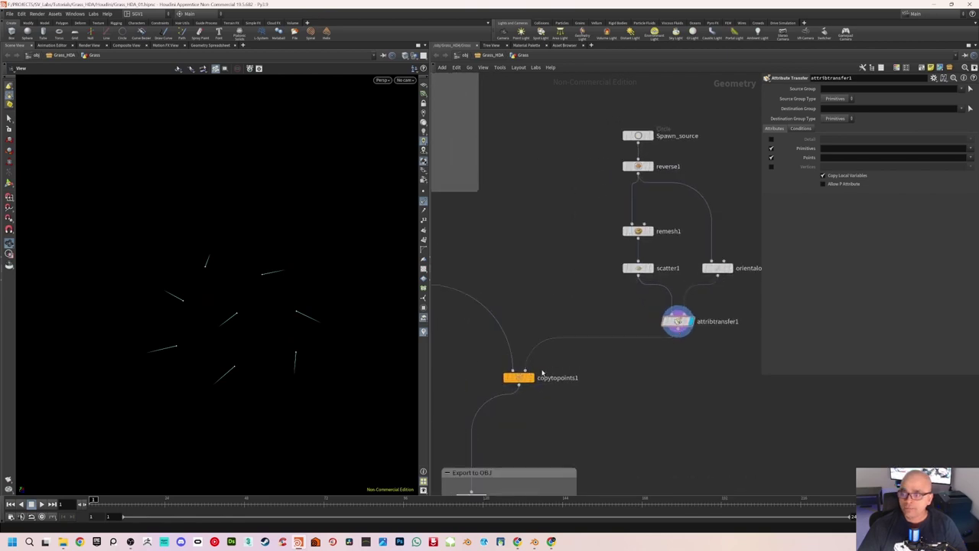
pyautogui.scroll(-2, 568, 364)
pyautogui.moveTo(568, 364); pyautogui.dragTo(535, 322, button='middle')
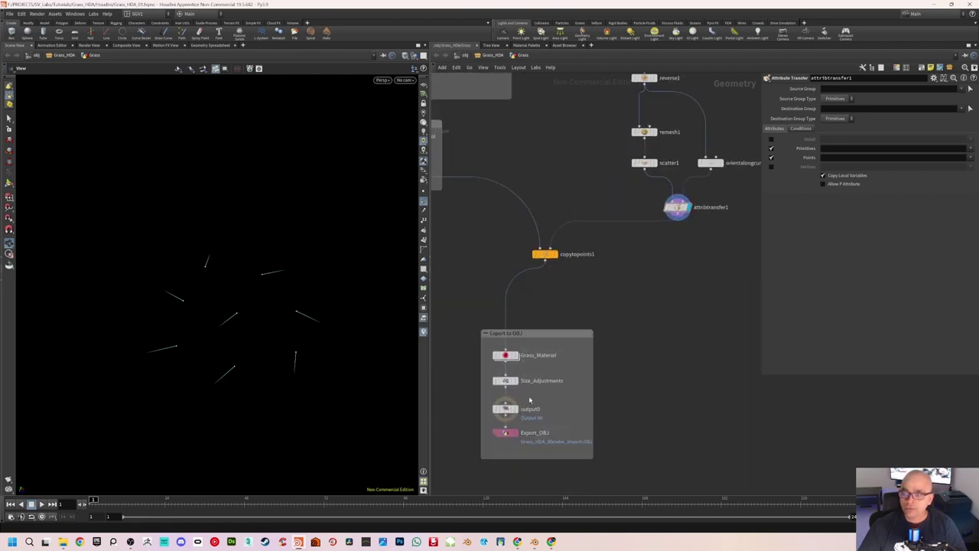
pyautogui.click(517, 409)
pyautogui.moveTo(275, 291)
pyautogui.mouseDown()
pyautogui.moveTo(332, 283)
pyautogui.moveTo(408, 247)
pyautogui.moveTo(265, 255)
pyautogui.moveTo(265, 246)
pyautogui.moveTo(306, 237)
pyautogui.moveTo(316, 257)
pyautogui.moveTo(256, 270)
pyautogui.moveTo(243, 249)
pyautogui.moveTo(270, 243)
pyautogui.moveTo(260, 260)
pyautogui.moveTo(227, 258)
pyautogui.moveTo(259, 250)
pyautogui.moveTo(269, 268)
pyautogui.mouseUp()
# Step: Lower the Bend_Control node's maximum bend value and inspect the resulting blades
pyautogui.moveTo(477, 276)
pyautogui.mouseDown(button='middle')
pyautogui.moveTo(569, 267)
pyautogui.moveTo(614, 283)
pyautogui.mouseUp(button='middle')
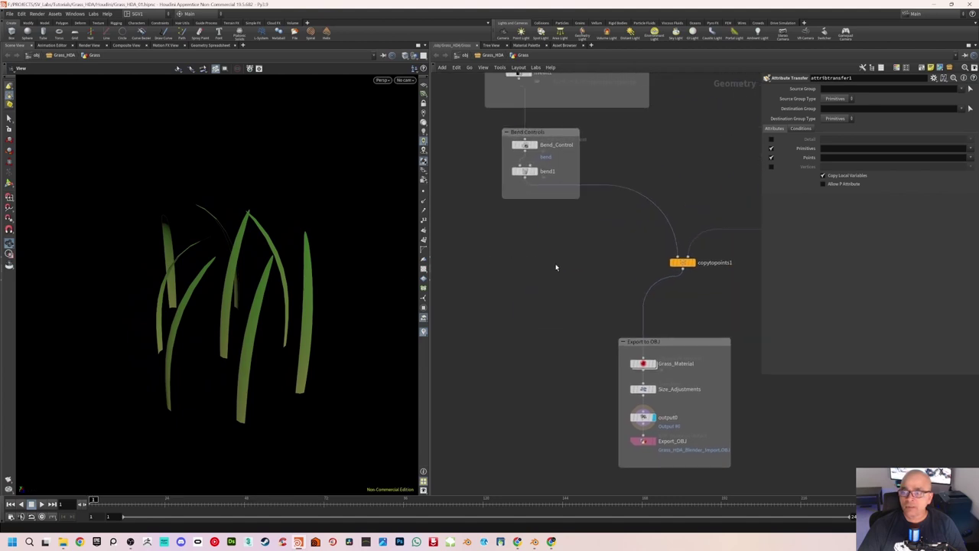
pyautogui.scroll(-2, 556, 267)
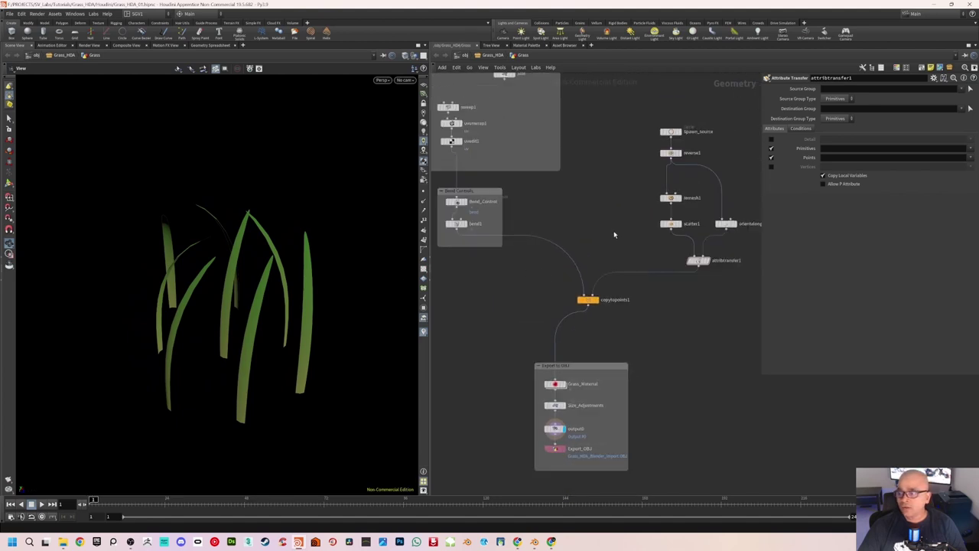
pyautogui.moveTo(613, 235); pyautogui.dragTo(597, 251, button='middle')
pyautogui.moveTo(301, 262)
pyautogui.mouseDown()
pyautogui.moveTo(308, 321)
pyautogui.moveTo(258, 296)
pyautogui.moveTo(275, 266)
pyautogui.moveTo(297, 277)
pyautogui.mouseUp()
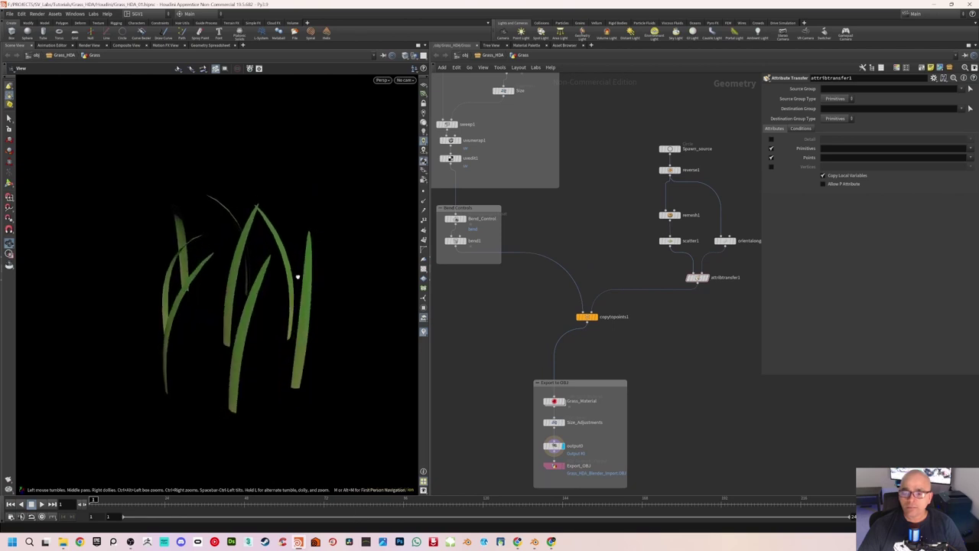
pyautogui.moveTo(466, 219); pyautogui.dragTo(499, 251, button='middle')
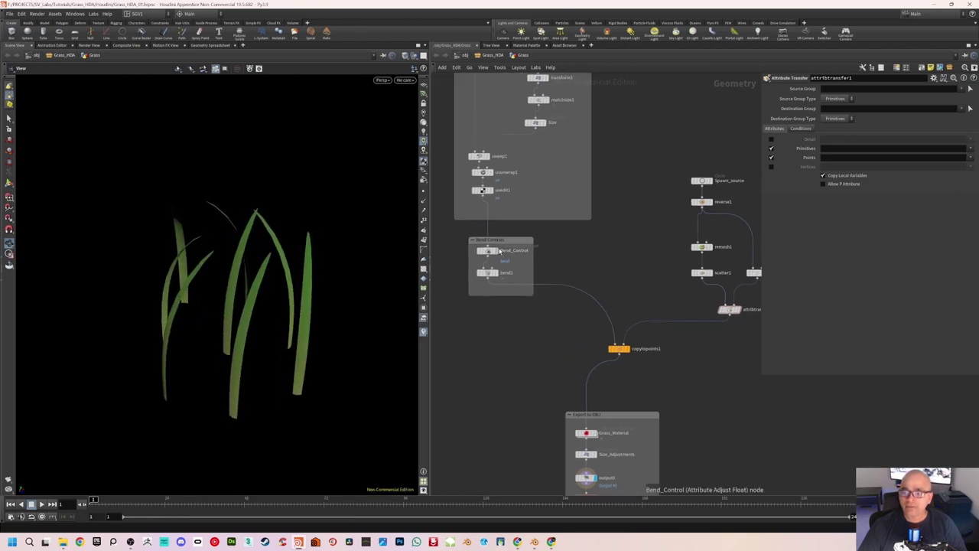
pyautogui.click(498, 251)
pyautogui.moveTo(882, 229); pyautogui.dragTo(852, 232)
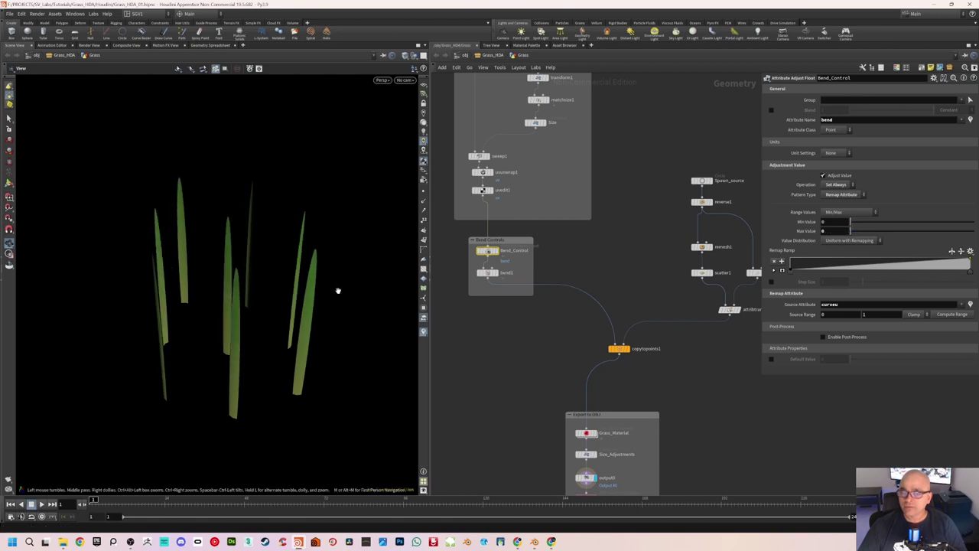
pyautogui.moveTo(339, 289); pyautogui.dragTo(337, 281)
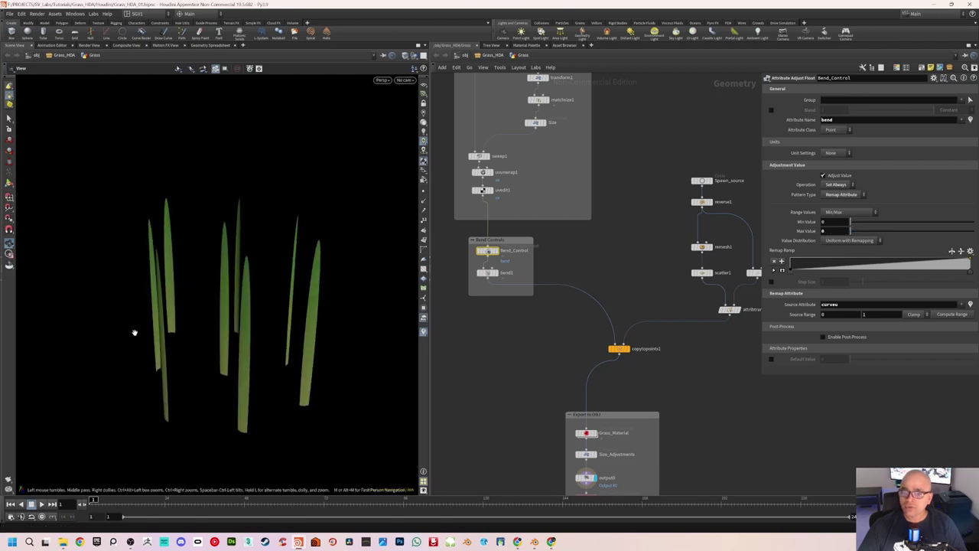
pyautogui.moveTo(133, 333)
pyautogui.mouseDown()
pyautogui.moveTo(263, 275)
pyautogui.moveTo(325, 298)
pyautogui.mouseUp()
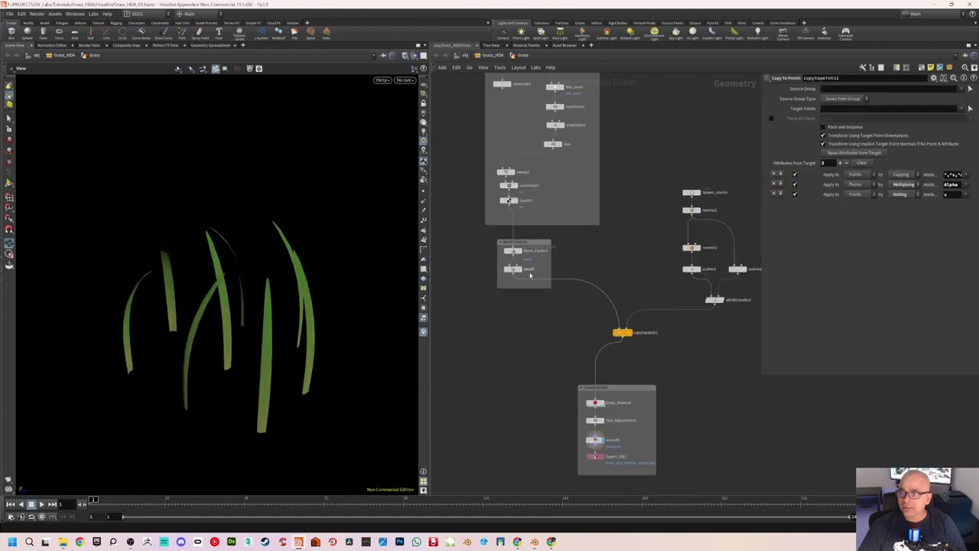
# Step: Change bend1's Bend angle from -16 to 15 so the blades arc outward
pyautogui.click(514, 270)
pyautogui.scroll(2, 556, 275)
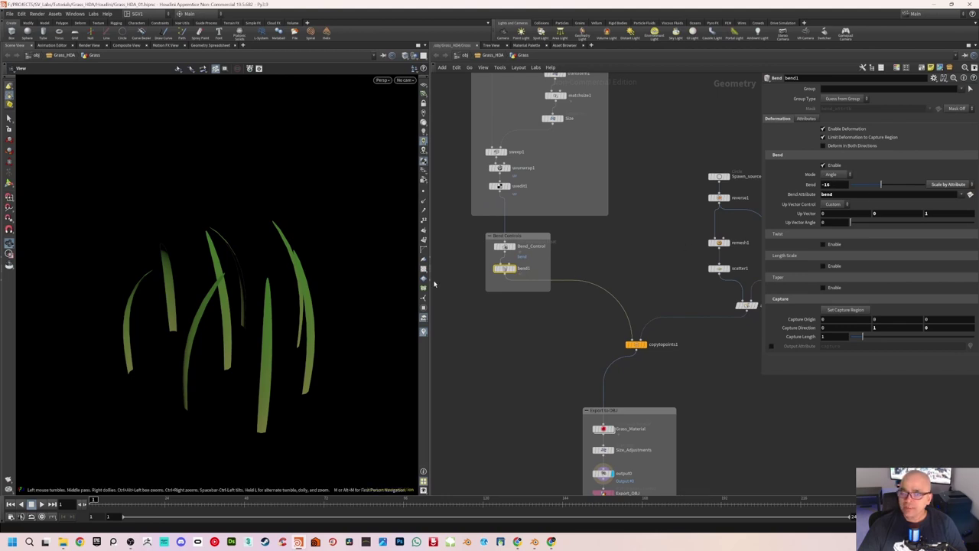
pyautogui.moveTo(272, 292); pyautogui.dragTo(413, 282)
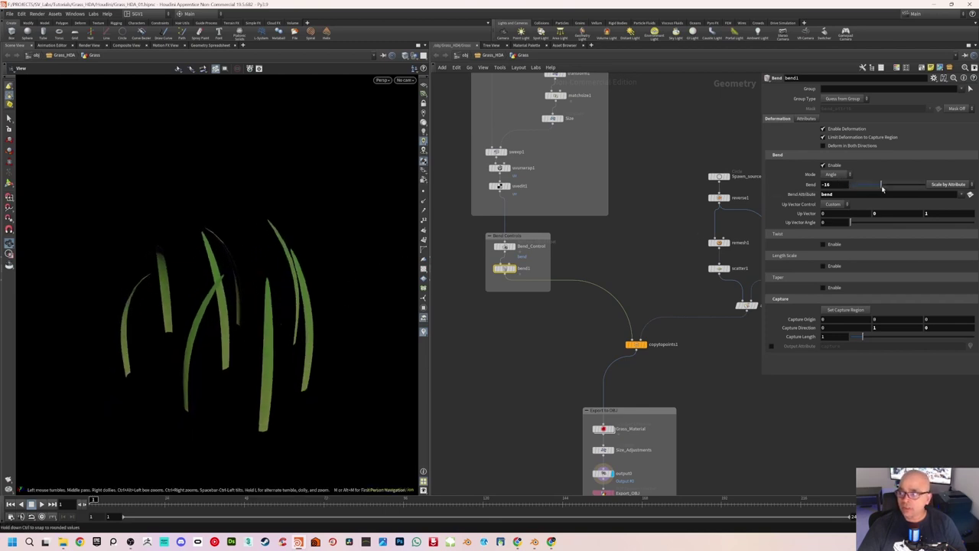
pyautogui.moveTo(881, 187); pyautogui.dragTo(896, 189)
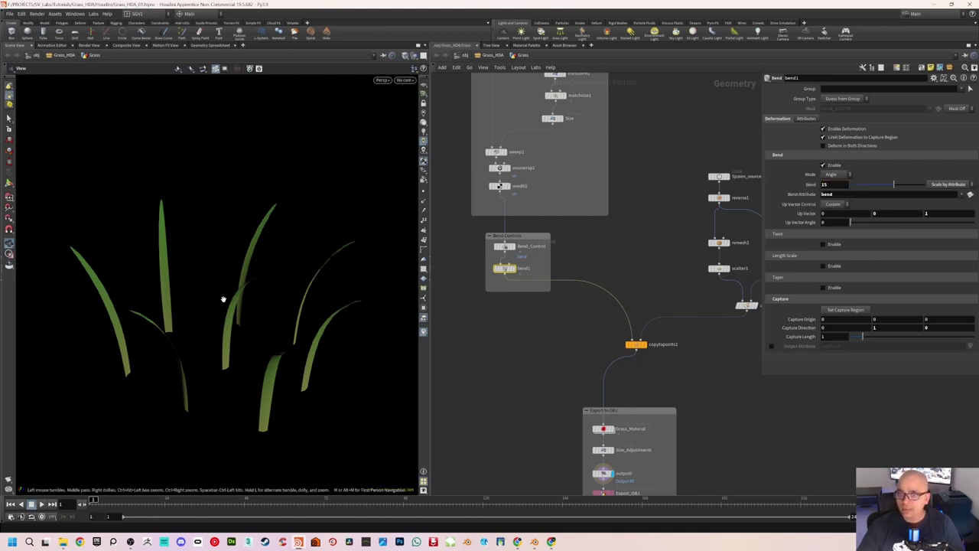
pyautogui.moveTo(225, 299)
pyautogui.mouseDown()
pyautogui.moveTo(268, 274)
pyautogui.moveTo(264, 262)
pyautogui.mouseUp()
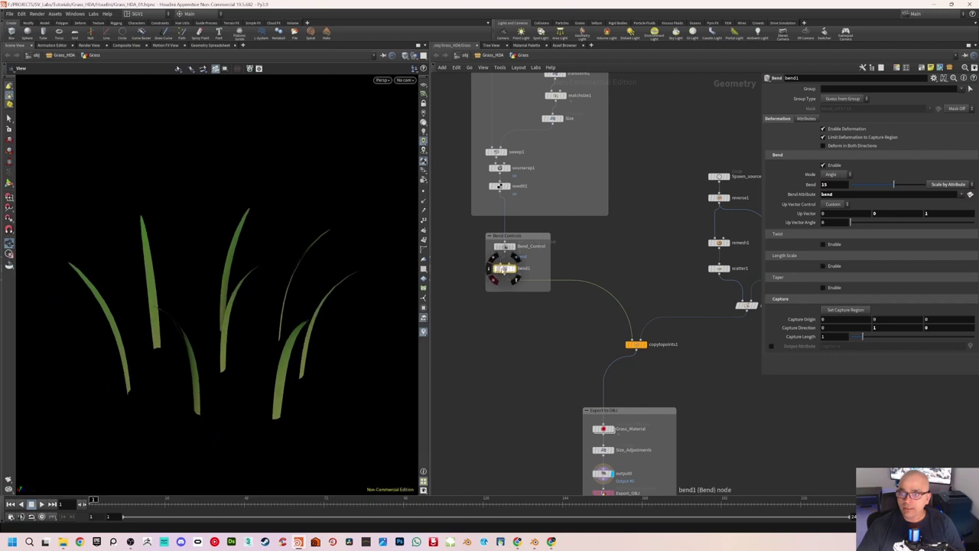
# Step: Set Bend_Control's Max Value to 3.97 and tumble the view to check the stronger curl
pyautogui.click(503, 247)
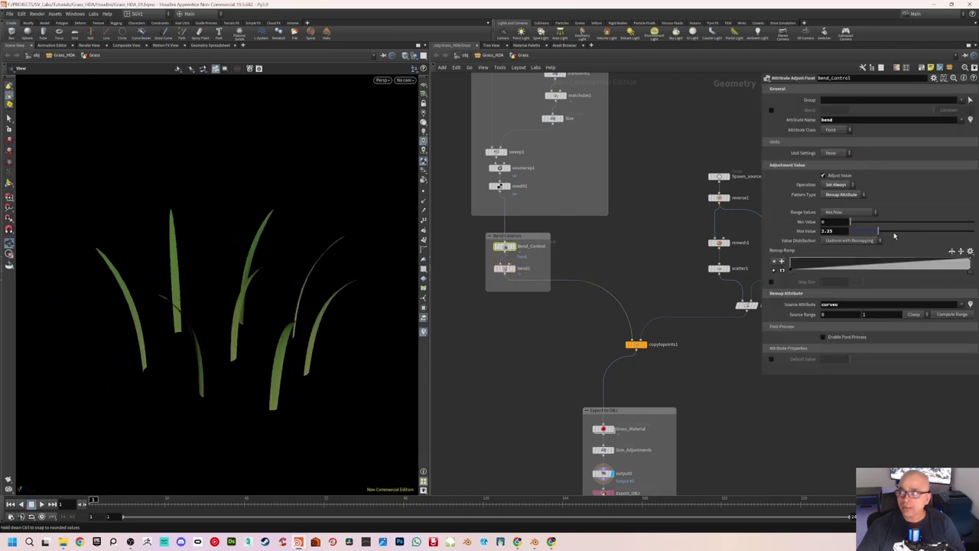
pyautogui.moveTo(878, 236)
pyautogui.mouseDown()
pyautogui.moveTo(975, 231)
pyautogui.moveTo(898, 231)
pyautogui.mouseUp()
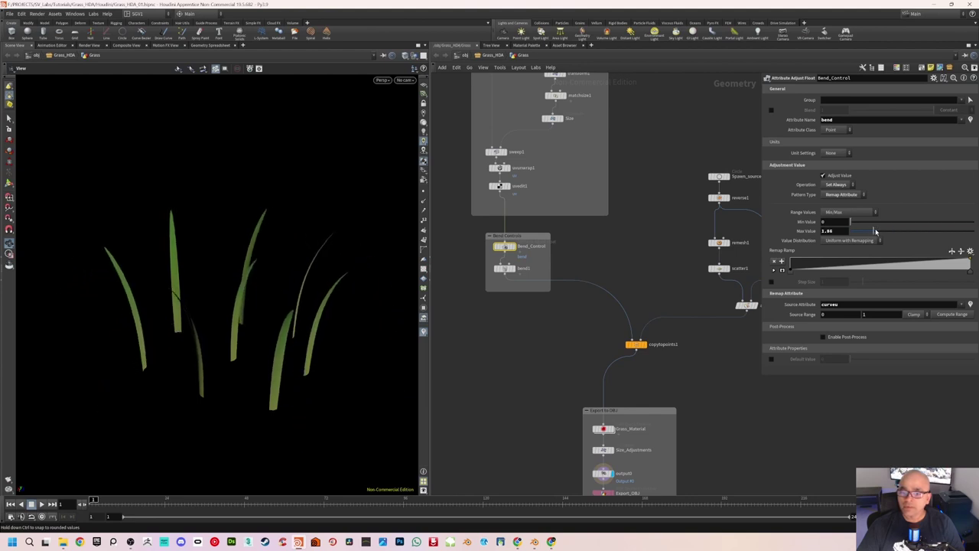
pyautogui.moveTo(259, 266)
pyautogui.mouseDown()
pyautogui.moveTo(258, 253)
pyautogui.moveTo(330, 244)
pyautogui.moveTo(359, 253)
pyautogui.moveTo(295, 268)
pyautogui.moveTo(227, 252)
pyautogui.moveTo(225, 338)
pyautogui.moveTo(237, 273)
pyautogui.moveTo(298, 261)
pyautogui.moveTo(247, 286)
pyautogui.moveTo(246, 309)
pyautogui.moveTo(260, 269)
pyautogui.mouseUp()
pyautogui.moveTo(597, 178)
pyautogui.mouseDown(button='middle')
pyautogui.moveTo(579, 210)
pyautogui.moveTo(663, 191)
pyautogui.moveTo(600, 200)
pyautogui.mouseUp(button='middle')
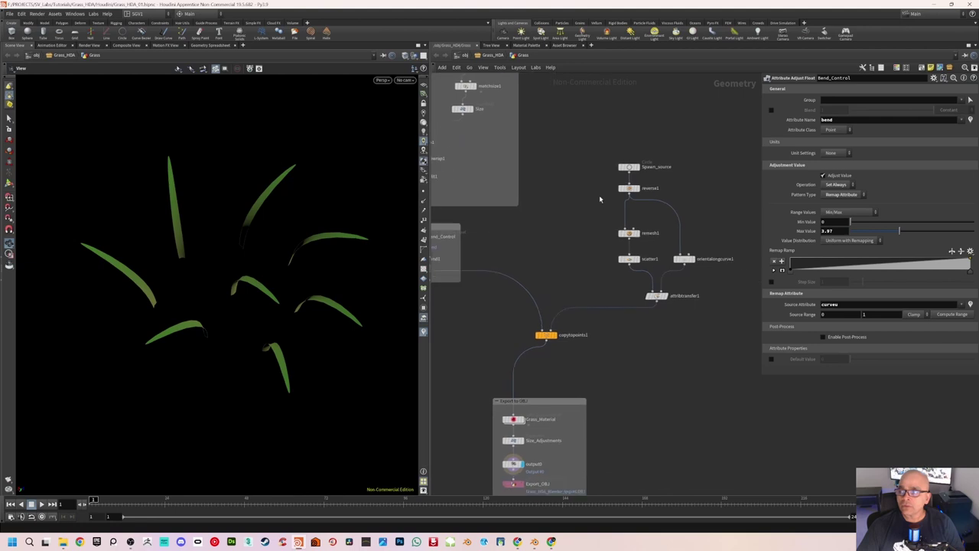
# Step: Change scatter1's Global Seed to 0.87 to reshuffle the blade positions
pyautogui.click(630, 260)
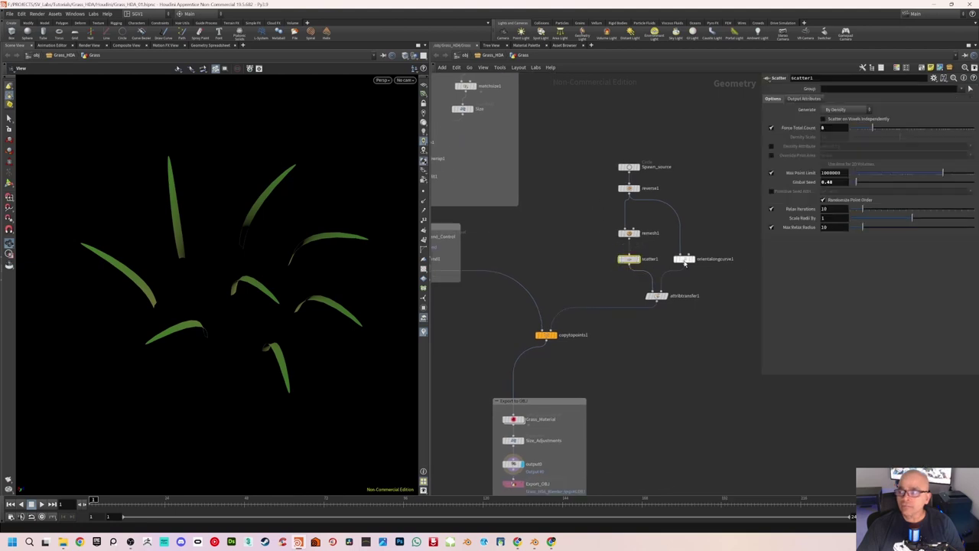
pyautogui.moveTo(860, 186); pyautogui.dragTo(863, 184)
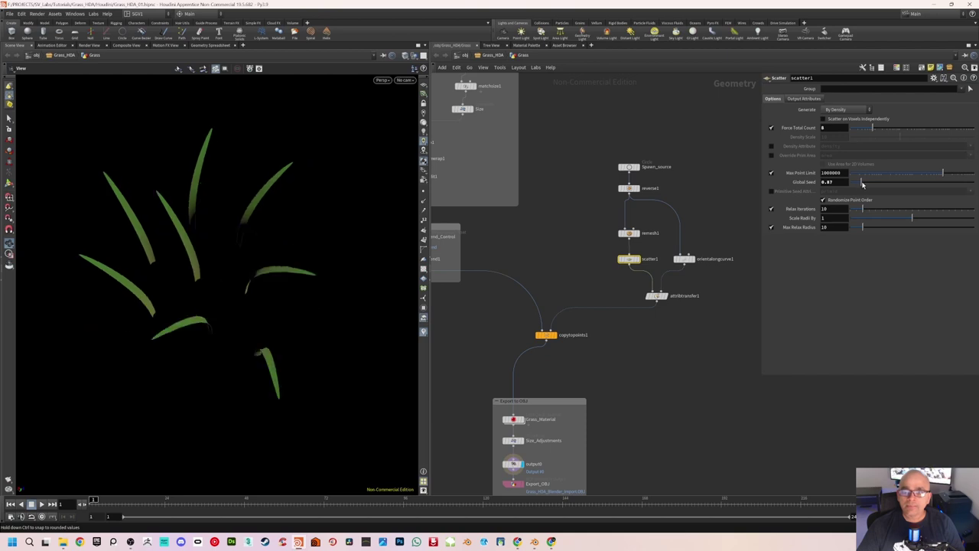
pyautogui.moveTo(306, 284); pyautogui.dragTo(435, 245)
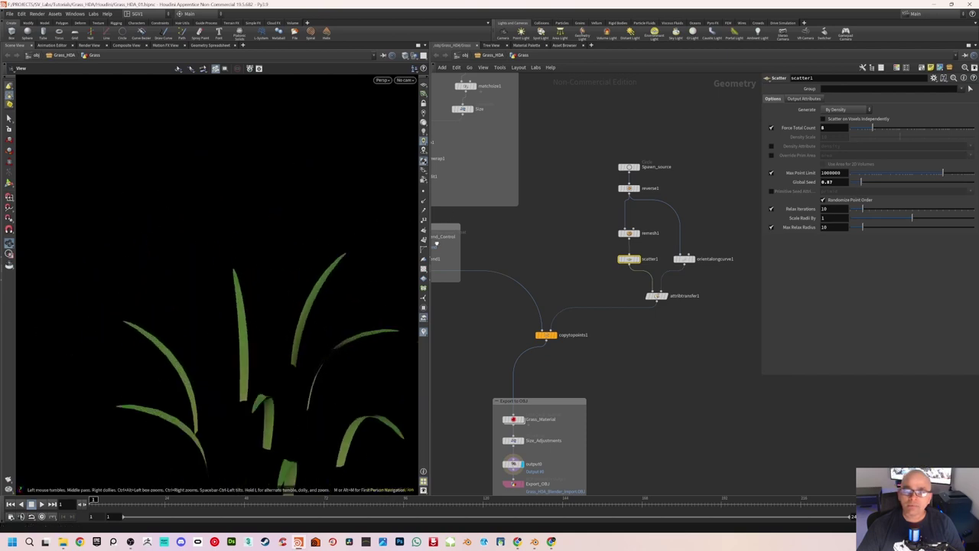
pyautogui.moveTo(299, 242); pyautogui.dragTo(306, 252)
pyautogui.scroll(-2, 596, 210)
pyautogui.scroll(2, 569, 210)
# Step: Wrap the nodes from Spawn_source to attribtransfer1 in a network box titled 'Scatter Points' and enlarge it
pyautogui.moveTo(576, 163)
pyautogui.mouseDown()
pyautogui.moveTo(674, 317)
pyautogui.moveTo(628, 292)
pyautogui.mouseUp()
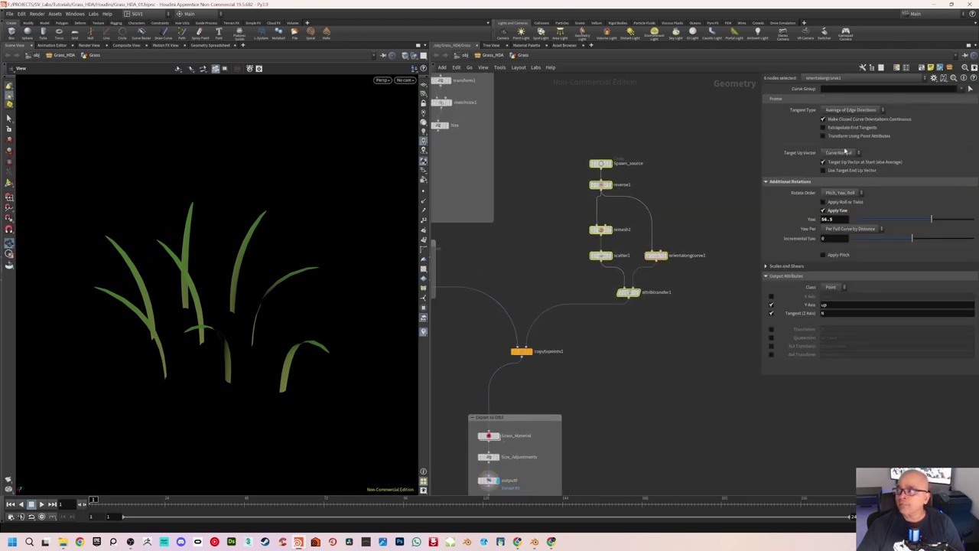
pyautogui.click(922, 67)
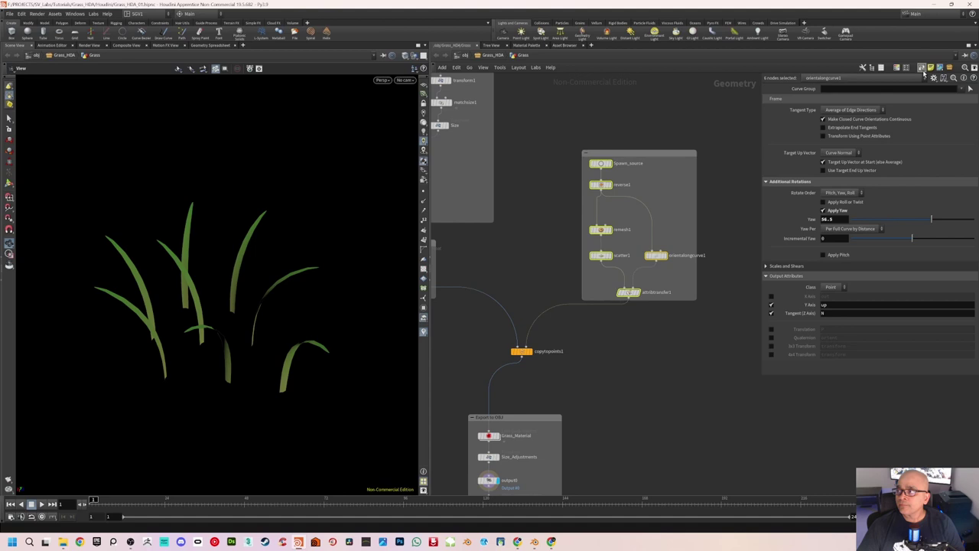
pyautogui.doubleClick(613, 153)
pyautogui.write('Scatter Point')
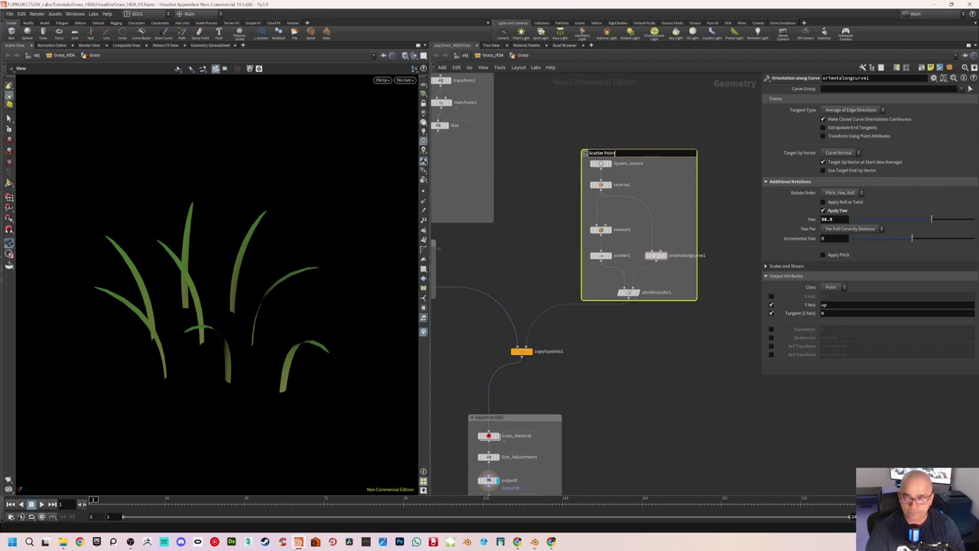
pyautogui.write('Points')
pyautogui.press('Return')
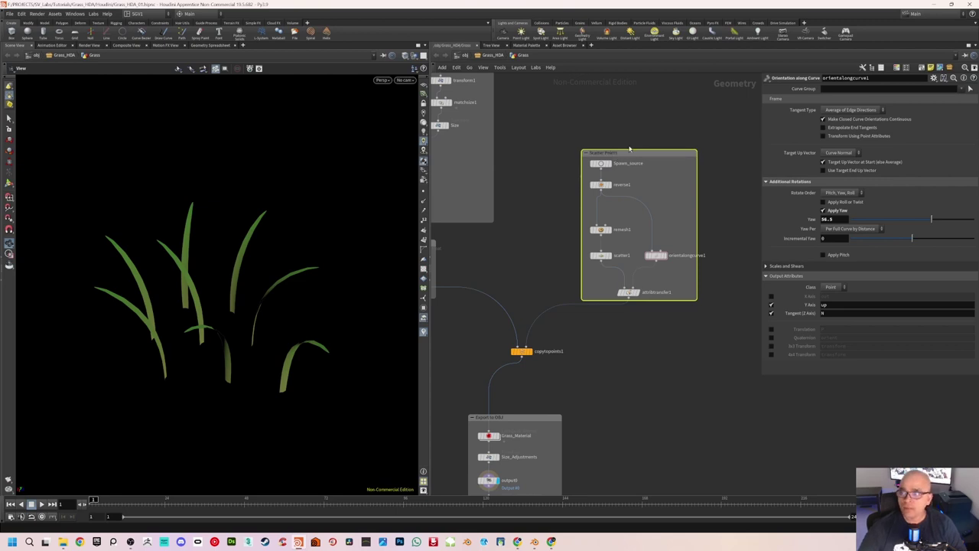
pyautogui.click(707, 338)
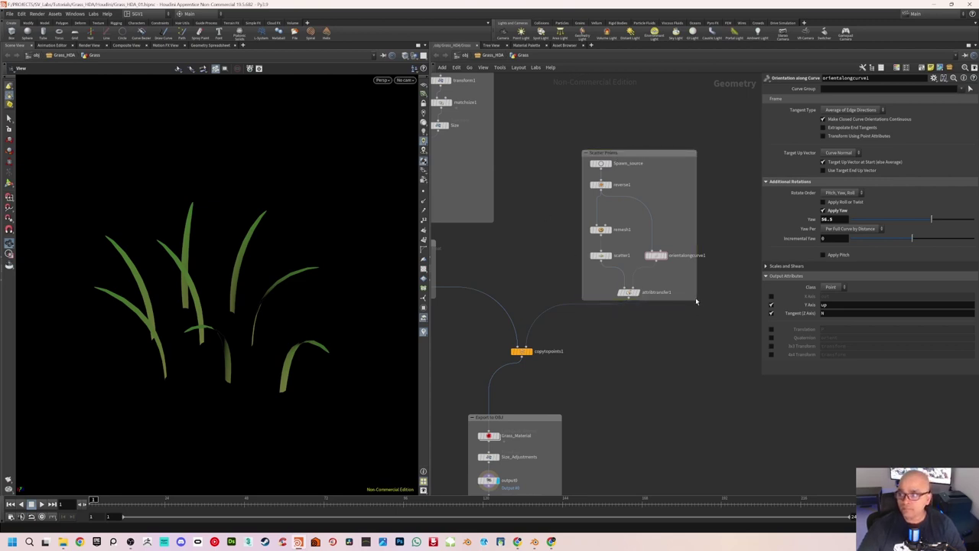
pyautogui.moveTo(696, 300); pyautogui.dragTo(706, 319)
pyautogui.scroll(-1, 623, 303)
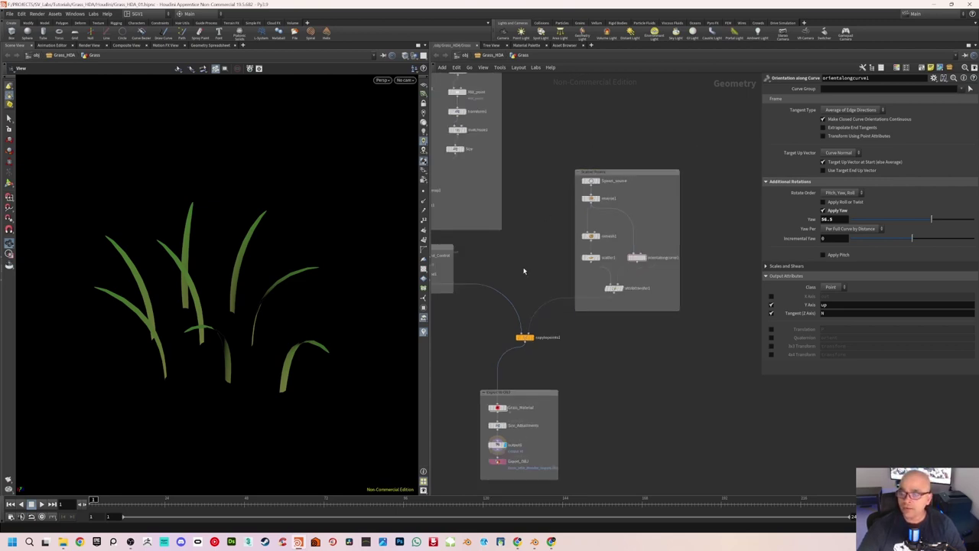
pyautogui.scroll(-1, 581, 249)
pyautogui.scroll(-1, 585, 247)
pyautogui.scroll(-1, 604, 242)
pyautogui.scroll(1, 603, 242)
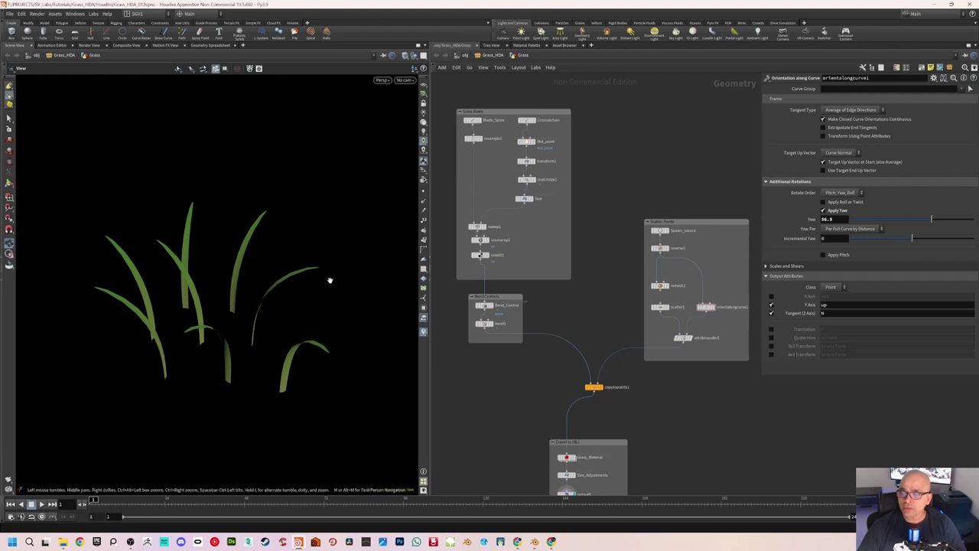
# Step: Set the viewport background Color Scheme to Light, showing a gradient with a ground grid
pyautogui.press('d')
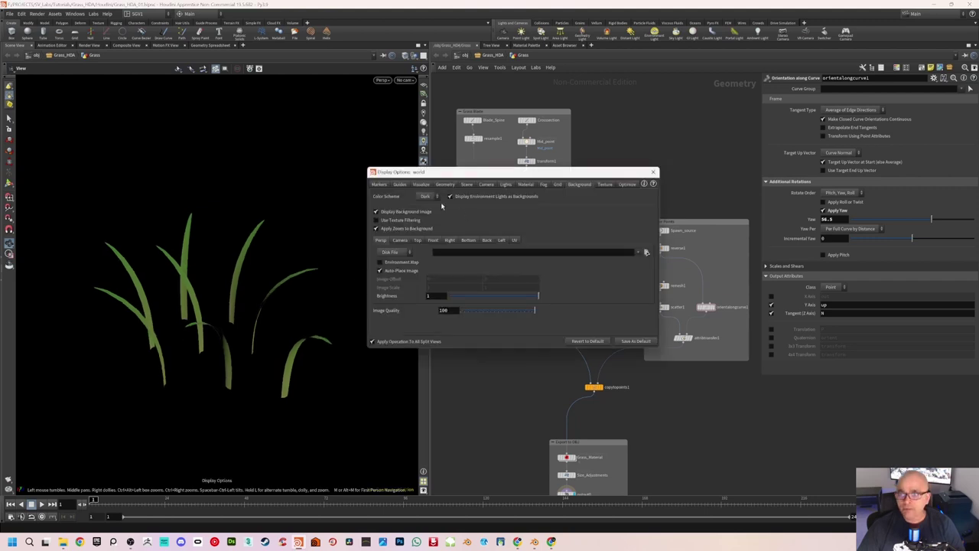
pyautogui.click(425, 196)
pyautogui.click(426, 218)
pyautogui.press('Escape')
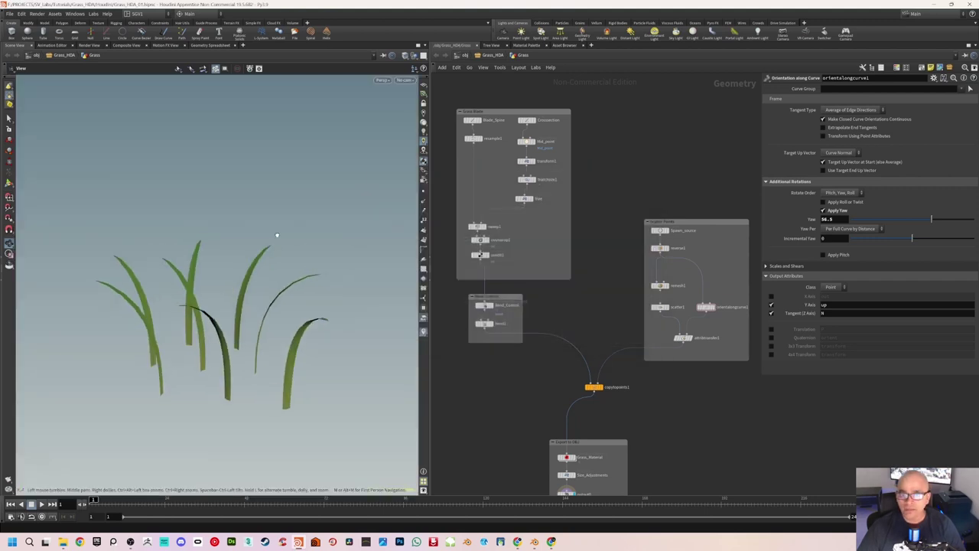
pyautogui.moveTo(277, 234); pyautogui.dragTo(280, 240)
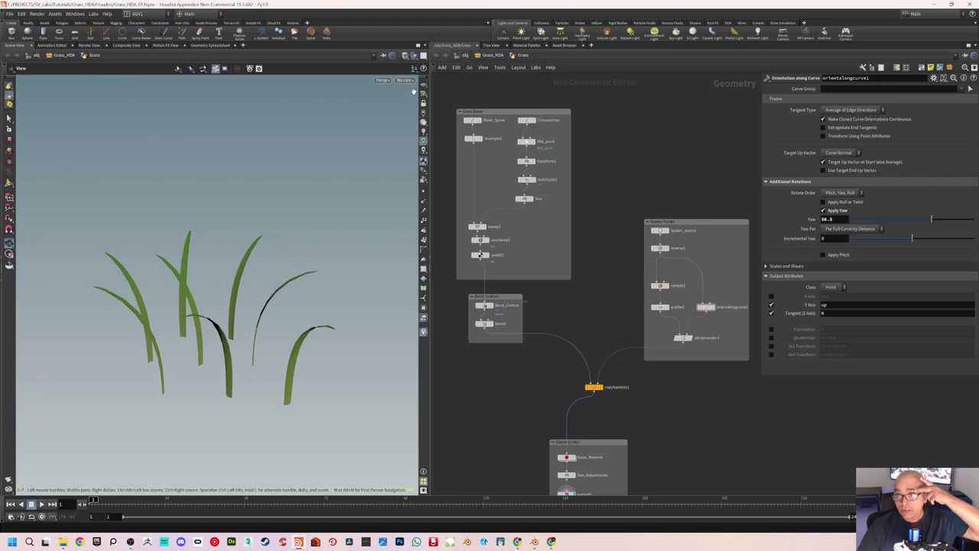
pyautogui.moveTo(339, 192); pyautogui.dragTo(283, 237)
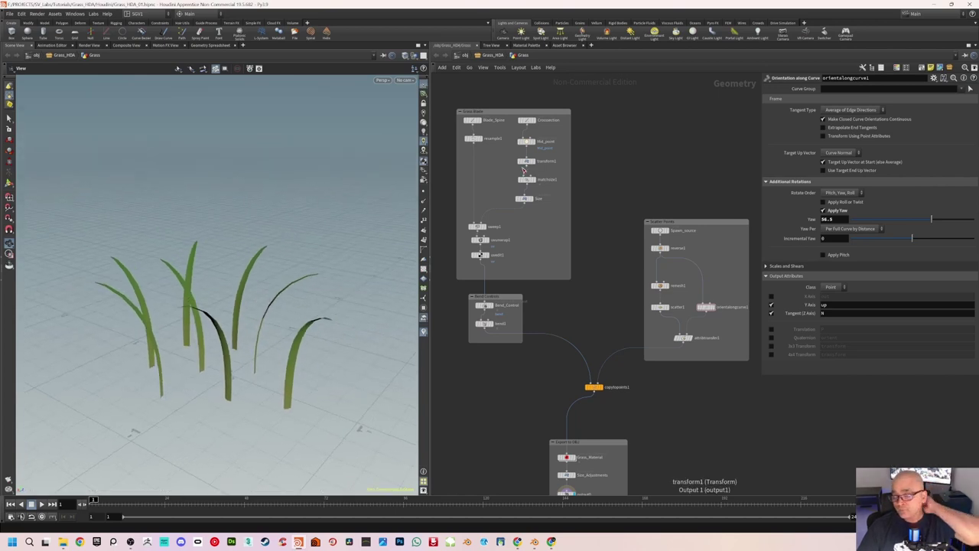
pyautogui.moveTo(594, 247); pyautogui.dragTo(598, 229, button='middle')
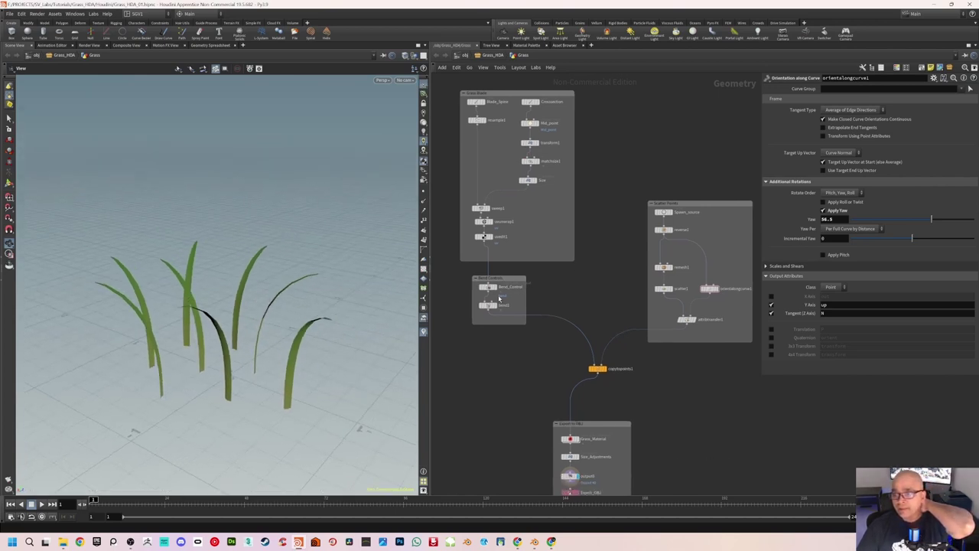
pyautogui.scroll(2, 487, 299)
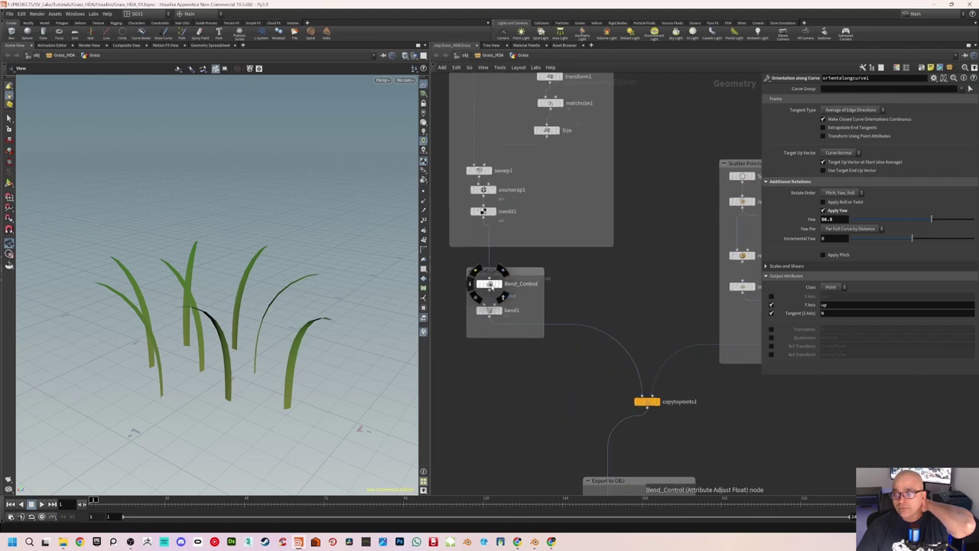
# Step: Pan down the network and select copytopoints1 to show its Copy to Points parameters
pyautogui.click(490, 284)
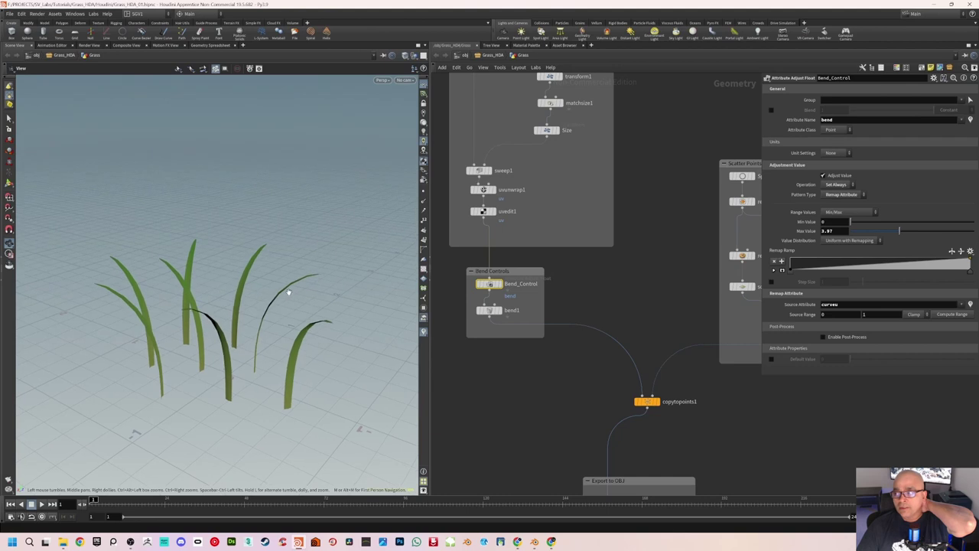
pyautogui.scroll(-2, 597, 271)
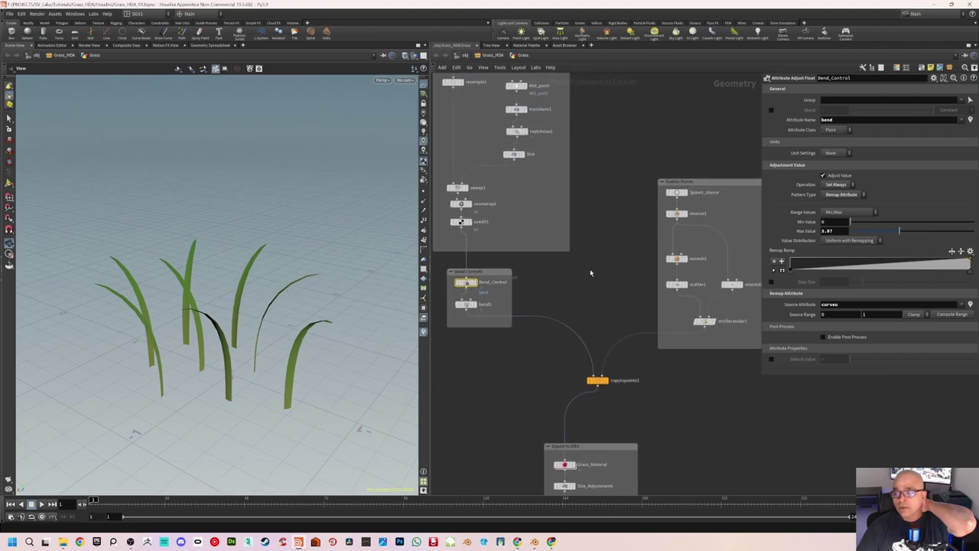
pyautogui.scroll(-2, 585, 260)
pyautogui.moveTo(582, 265); pyautogui.dragTo(581, 252, button='middle')
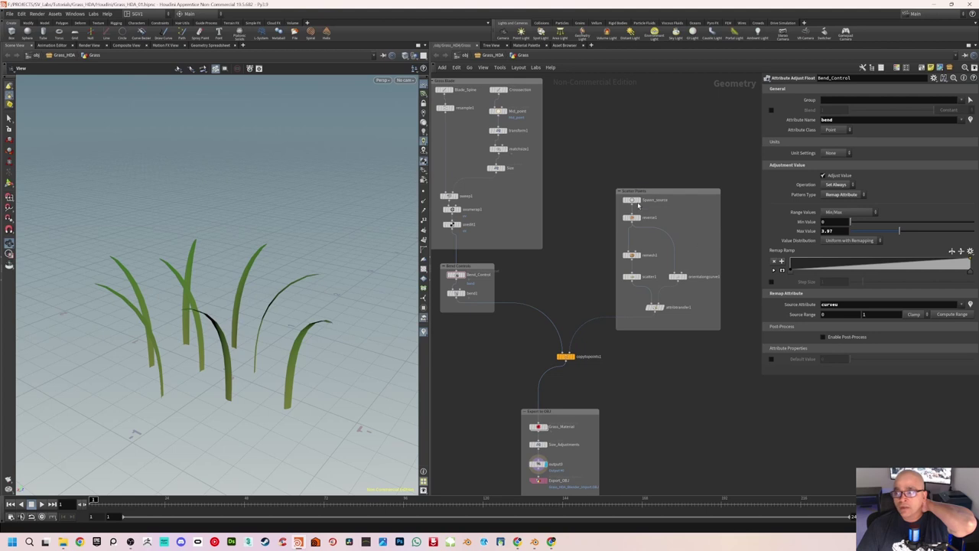
pyautogui.scroll(1, 664, 268)
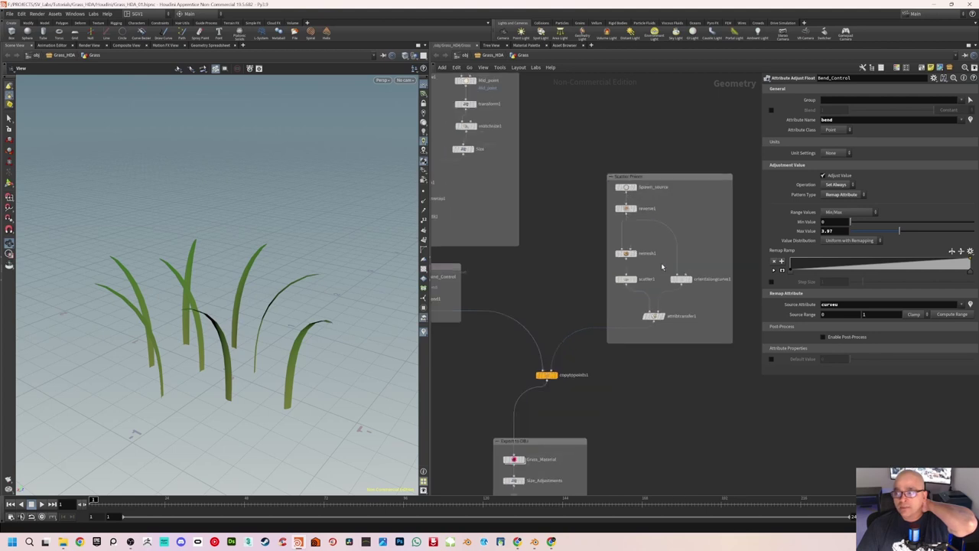
pyautogui.scroll(1, 664, 268)
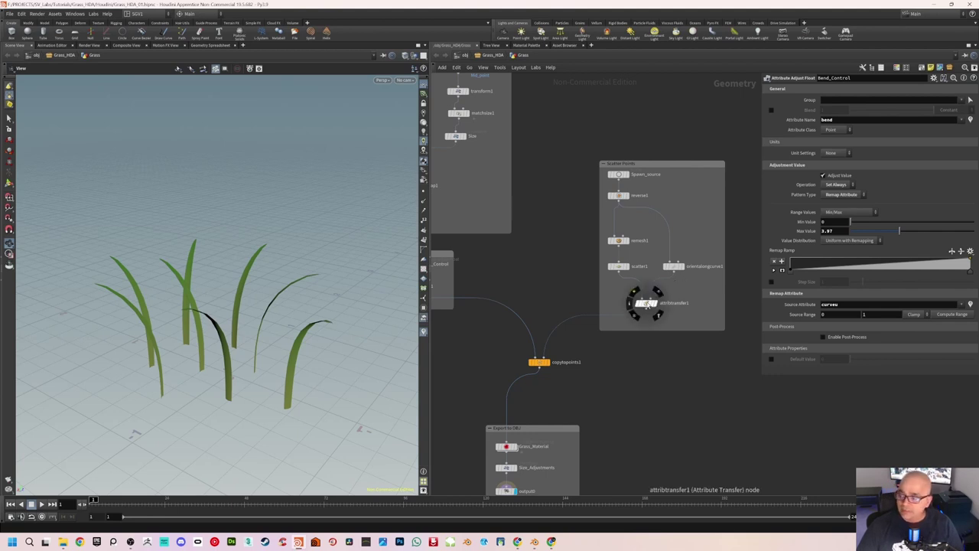
pyautogui.moveTo(600, 306); pyautogui.dragTo(646, 276, button='middle')
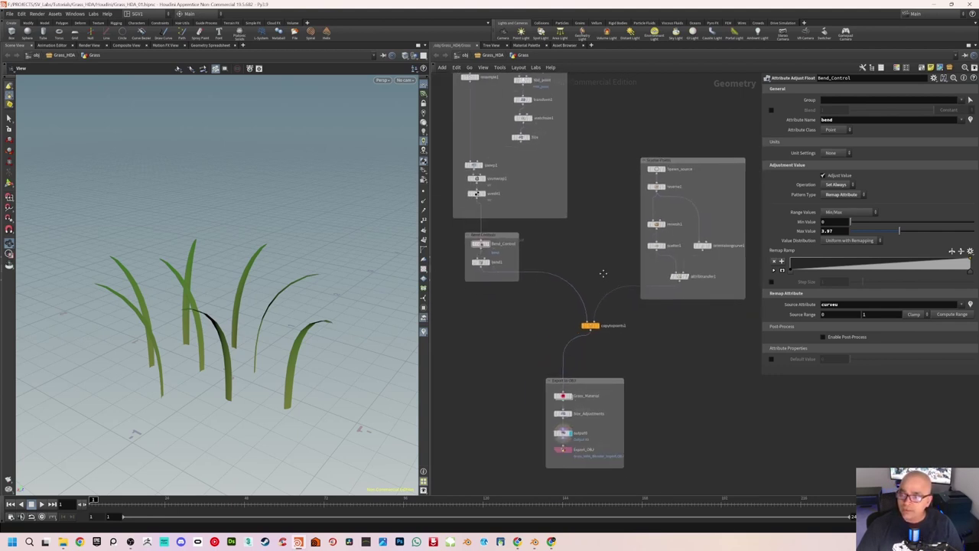
pyautogui.click(585, 332)
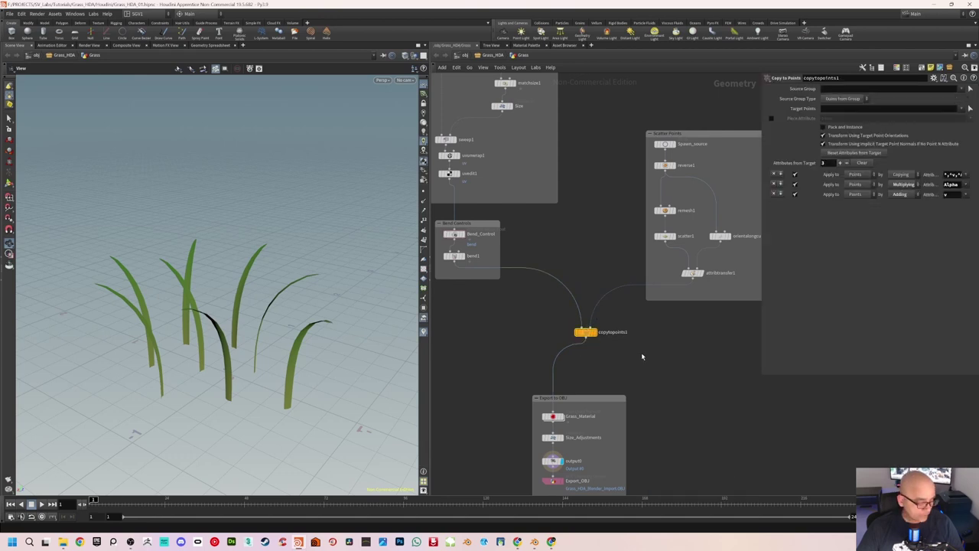
pyautogui.moveTo(557, 236)
pyautogui.mouseDown(button='middle')
pyautogui.moveTo(569, 242)
pyautogui.moveTo(544, 260)
pyautogui.mouseUp(button='middle')
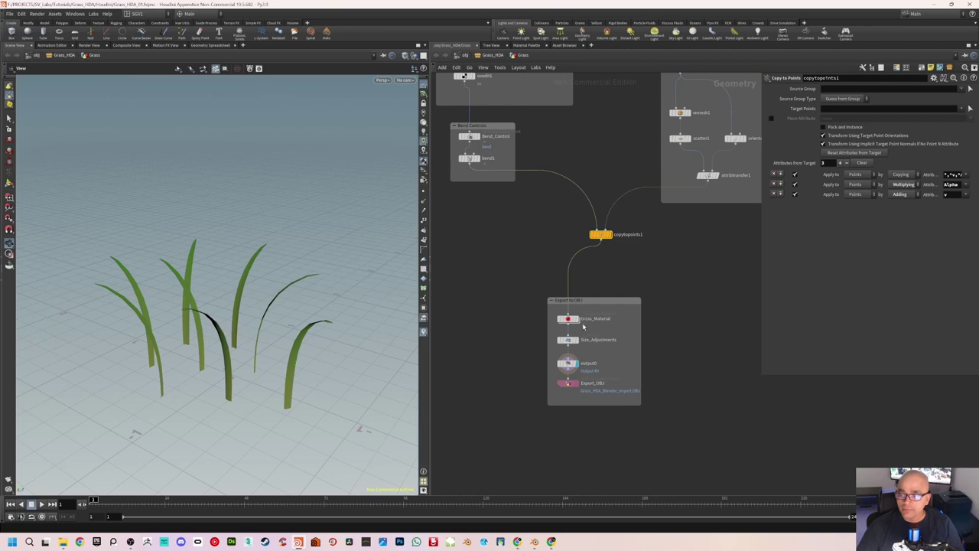
# Step: Save the scene with Ctrl+S, then run Save to Disk on Export_OBJ to write Grass_HDA_Blender_Import.OBJ
pyautogui.click(570, 367)
pyautogui.moveTo(267, 324); pyautogui.dragTo(345, 313)
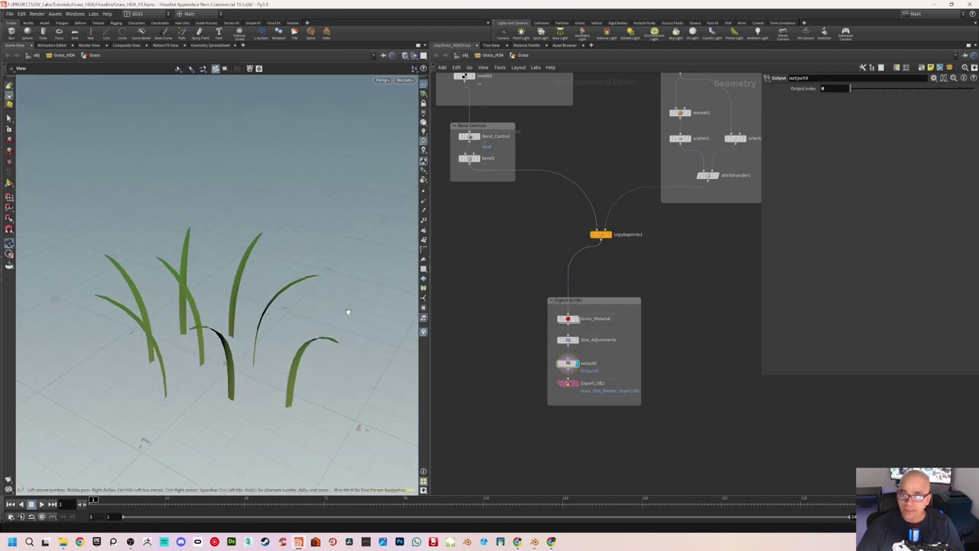
pyautogui.hotkey('ctrl', 's')
pyautogui.click(566, 383)
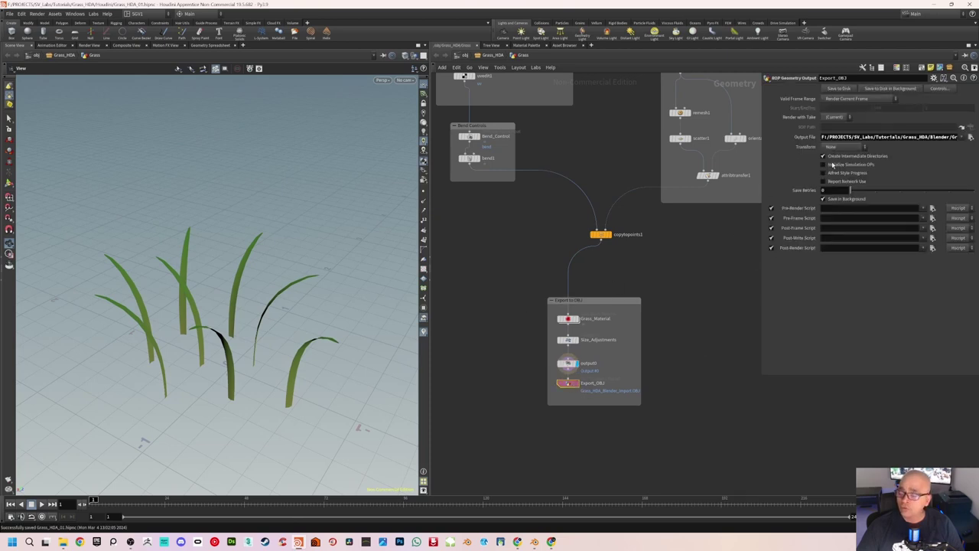
pyautogui.click(841, 89)
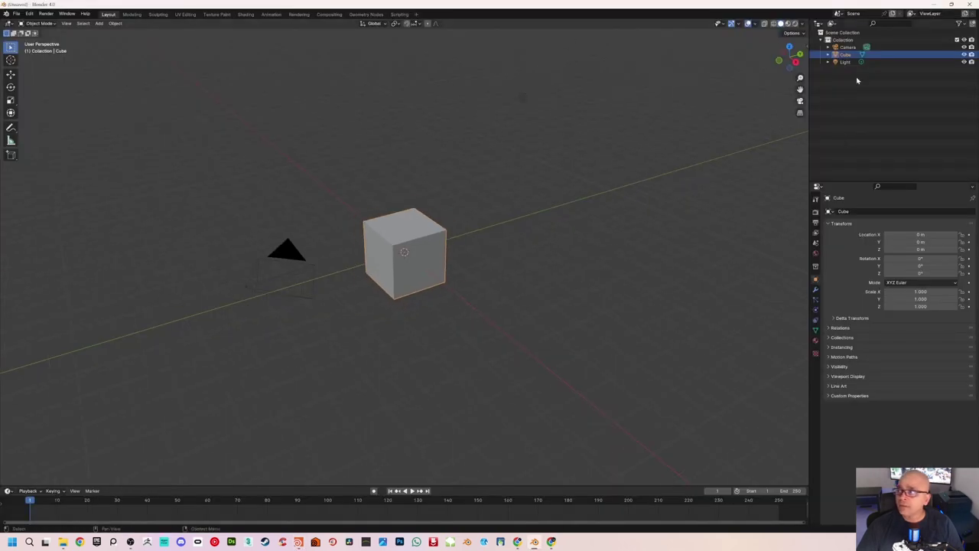
# Step: Hide the default camera, cube and light in the Outliner
pyautogui.click(964, 47)
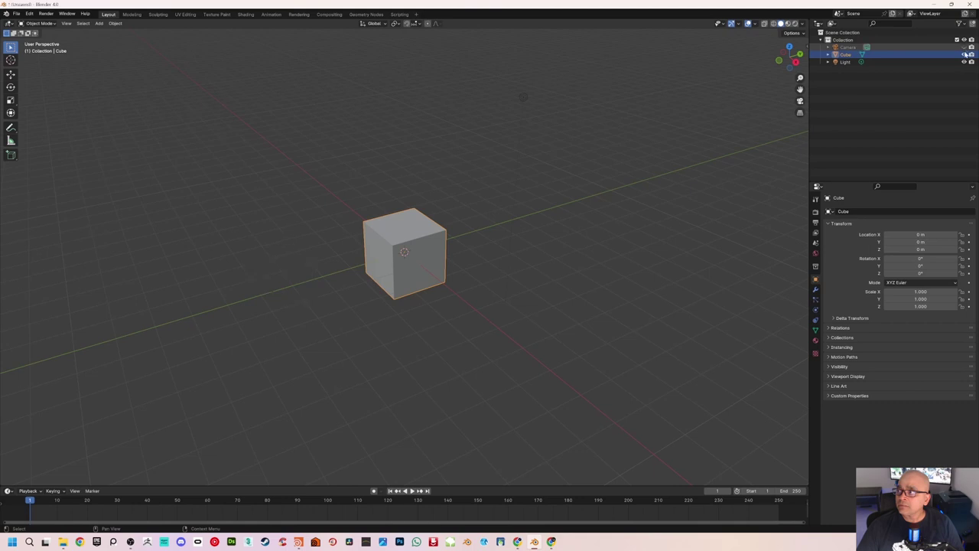
pyautogui.click(964, 55)
pyautogui.click(963, 61)
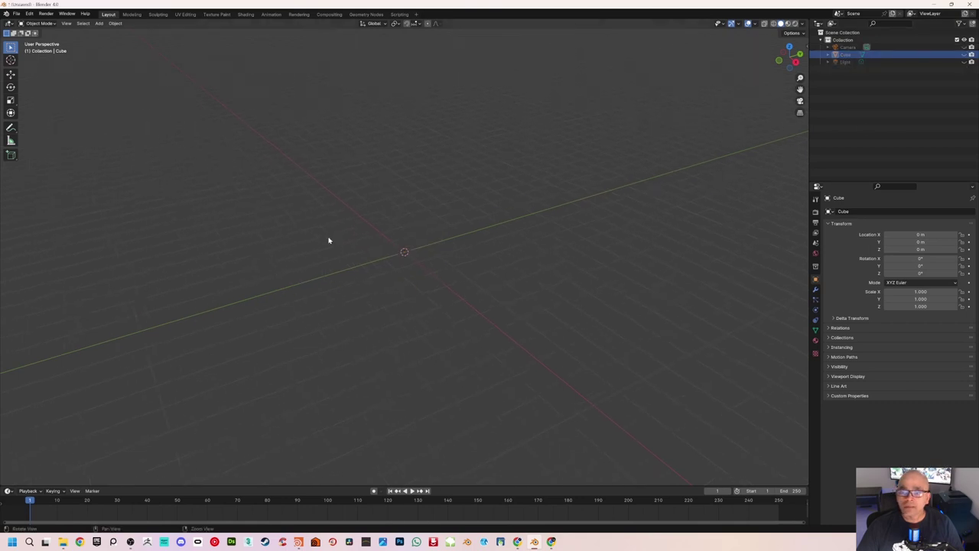
pyautogui.keyDown('shift'); pyautogui.moveTo(328, 240); pyautogui.dragTo(323, 284, button='middle'); pyautogui.keyUp('shift')
# Step: Import Grass_HDA_Blender_Import.OBJ as a Wavefront OBJ and zoom in on the grass
pyautogui.click(18, 15)
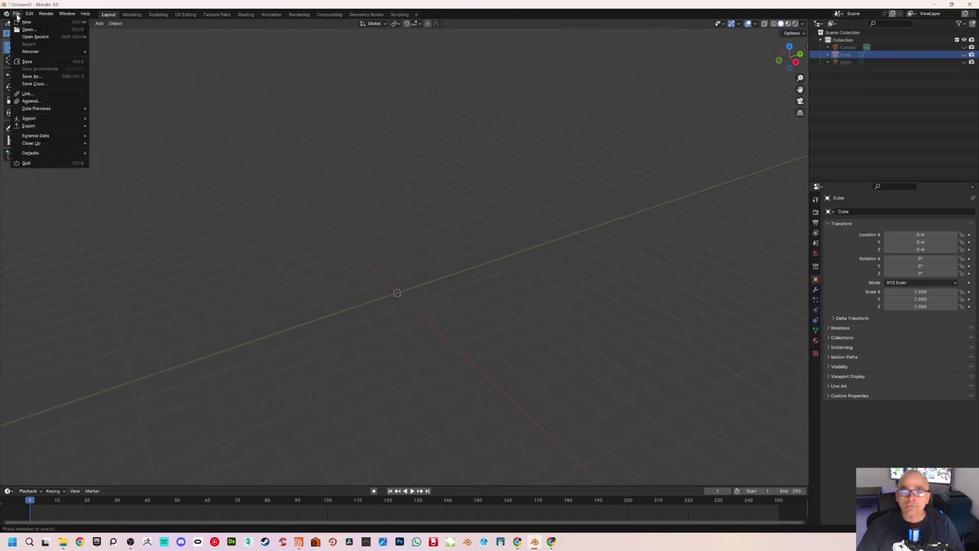
pyautogui.moveTo(30, 118)
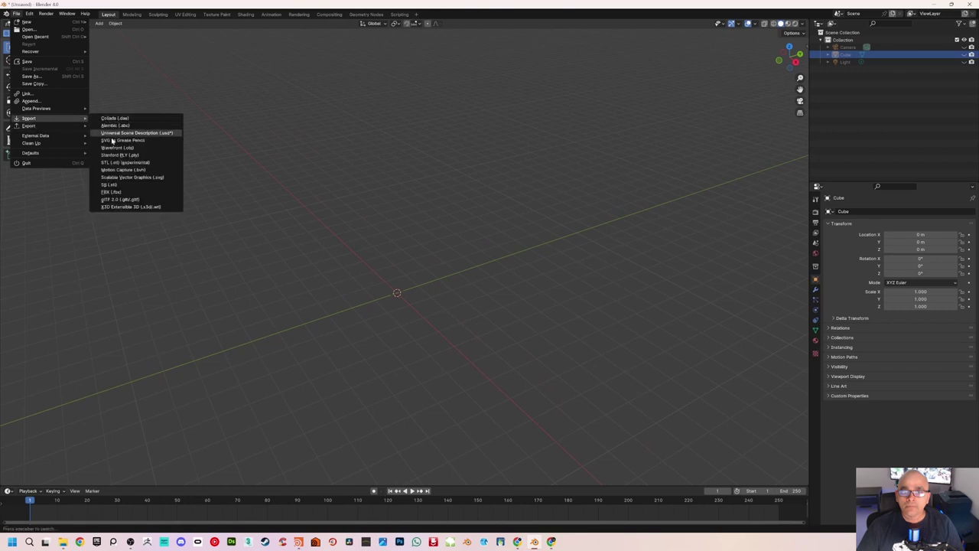
pyautogui.click(114, 146)
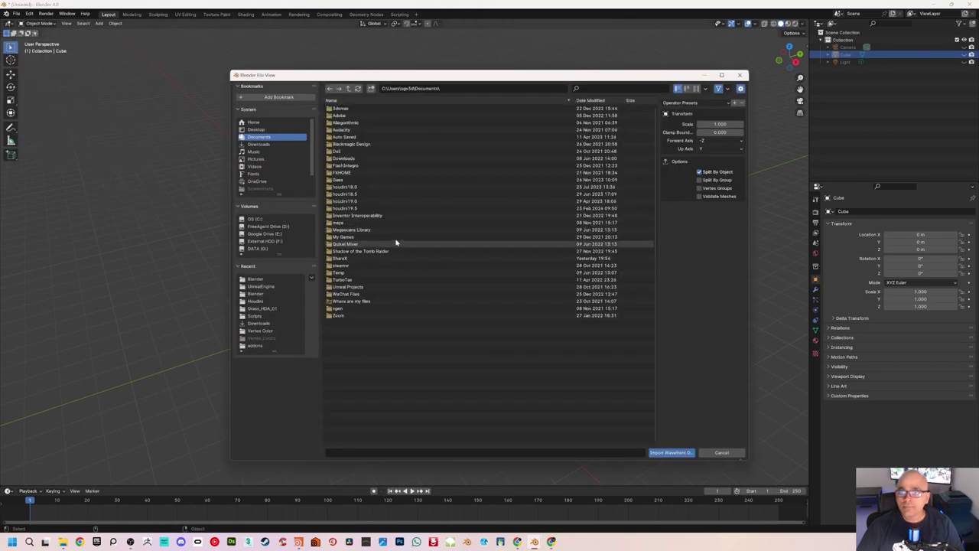
pyautogui.click(258, 279)
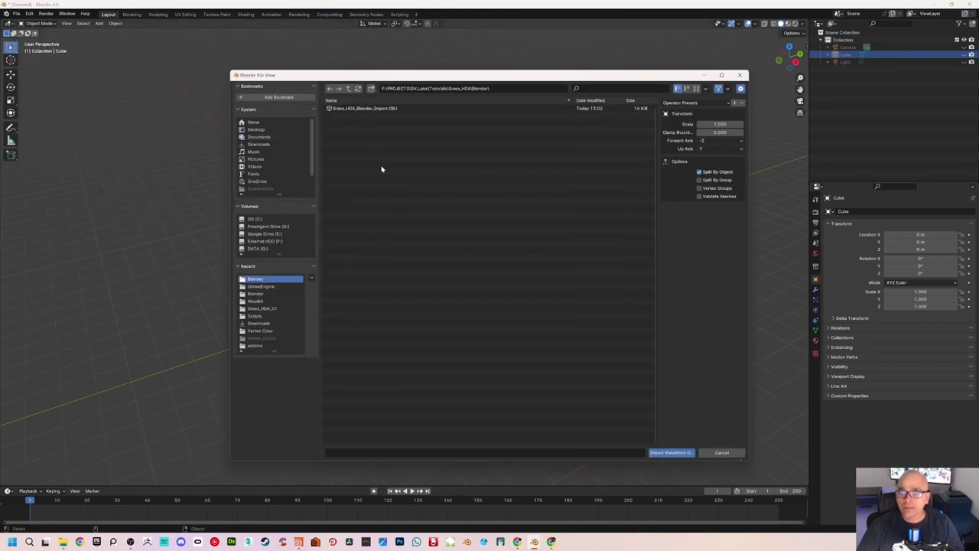
pyautogui.click(362, 109)
pyautogui.click(670, 454)
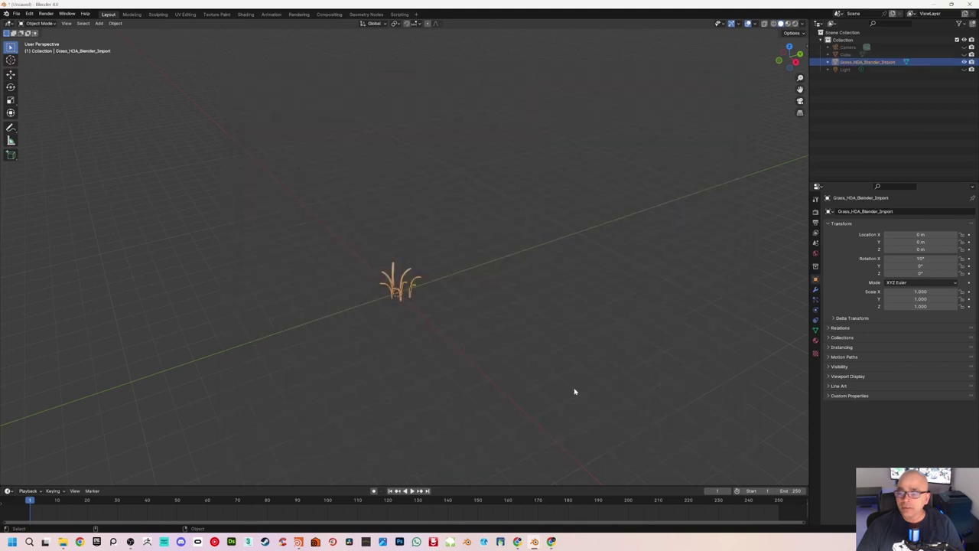
pyautogui.scroll(3, 411, 294)
pyautogui.scroll(3, 404, 310)
pyautogui.scroll(1, 400, 343)
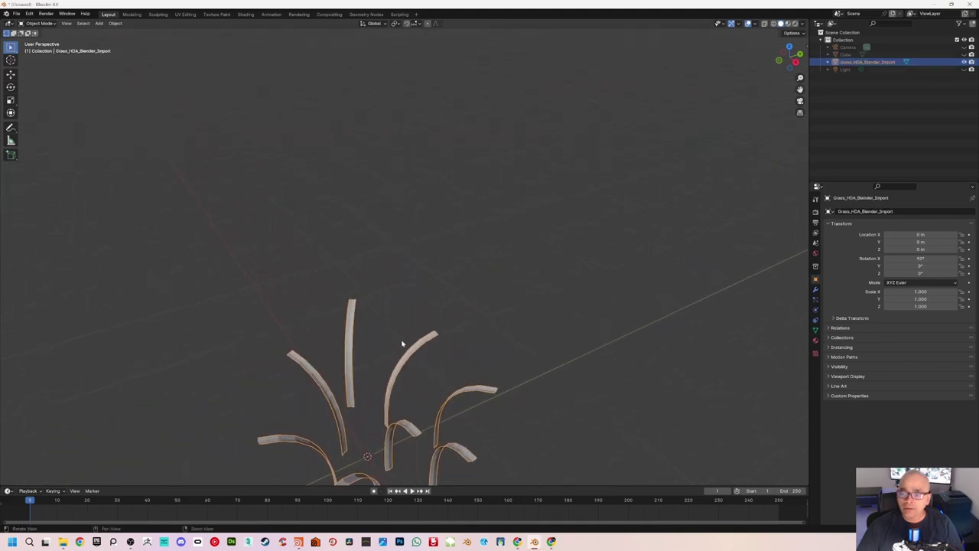
pyautogui.scroll(2, 410, 240)
pyautogui.scroll(2, 409, 251)
pyautogui.scroll(2, 409, 254)
pyautogui.moveTo(409, 255)
pyautogui.mouseDown(button='middle')
pyautogui.moveTo(415, 273)
pyautogui.moveTo(421, 251)
pyautogui.moveTo(398, 262)
pyautogui.moveTo(390, 251)
pyautogui.moveTo(409, 247)
pyautogui.moveTo(401, 268)
pyautogui.moveTo(406, 246)
pyautogui.mouseUp(button='middle')
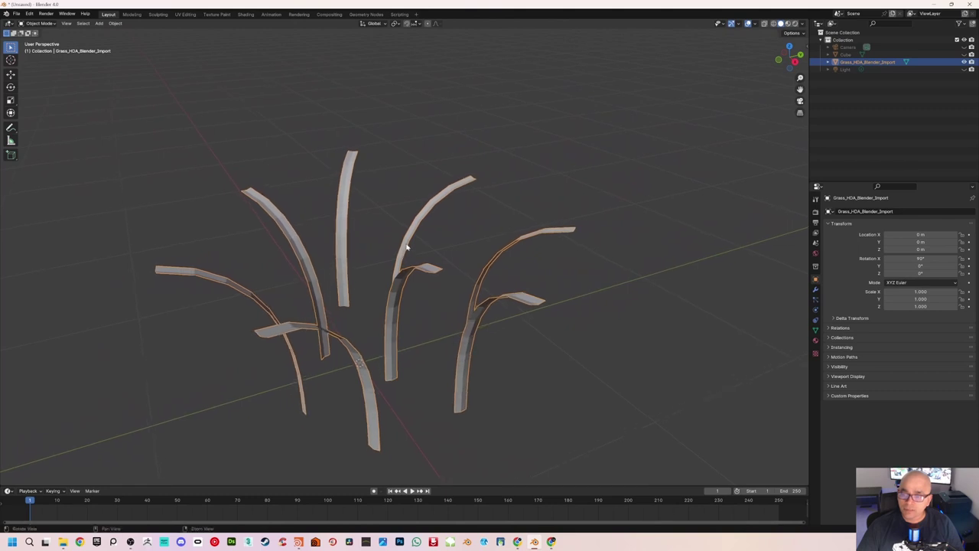
# Step: Apply Shade Smooth to the imported grass mesh, deselect it, and orbit around the clump
pyautogui.rightClick(341, 233)
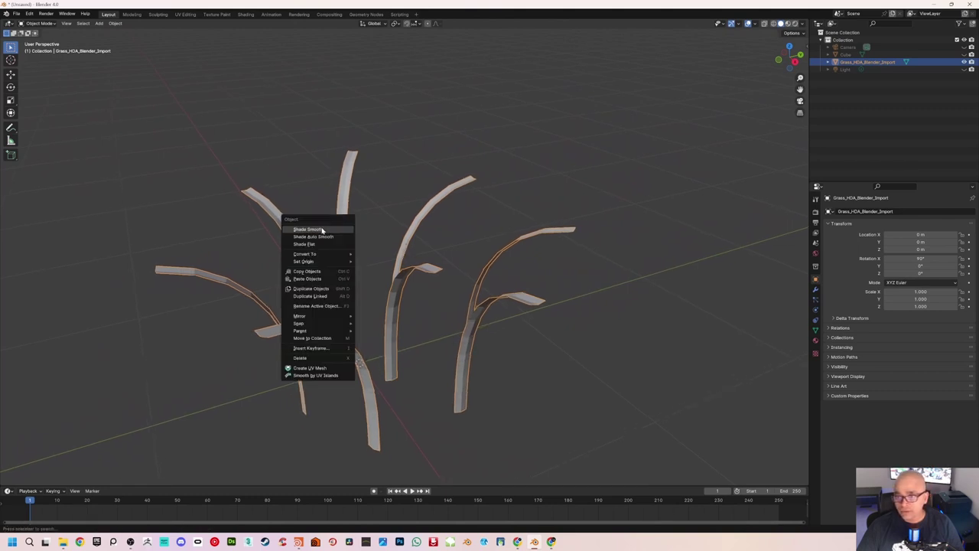
pyautogui.click(322, 231)
pyautogui.click(375, 228)
pyautogui.moveTo(375, 228)
pyautogui.mouseDown(button='middle')
pyautogui.moveTo(354, 267)
pyautogui.moveTo(313, 247)
pyautogui.moveTo(428, 232)
pyautogui.moveTo(474, 242)
pyautogui.moveTo(441, 260)
pyautogui.moveTo(423, 239)
pyautogui.moveTo(433, 242)
pyautogui.moveTo(397, 245)
pyautogui.moveTo(401, 257)
pyautogui.moveTo(437, 257)
pyautogui.moveTo(421, 262)
pyautogui.moveTo(421, 251)
pyautogui.moveTo(460, 250)
pyautogui.moveTo(448, 268)
pyautogui.moveTo(404, 271)
pyautogui.moveTo(422, 262)
pyautogui.moveTo(423, 245)
pyautogui.mouseUp(button='middle')
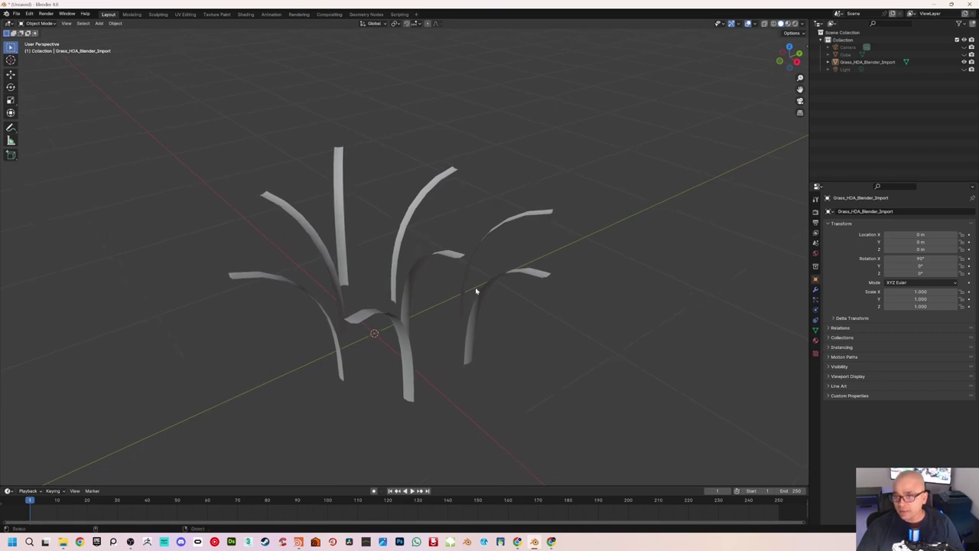
pyautogui.moveTo(397, 284)
pyautogui.mouseDown(button='middle')
pyautogui.moveTo(449, 277)
pyautogui.moveTo(383, 286)
pyautogui.mouseUp(button='middle')
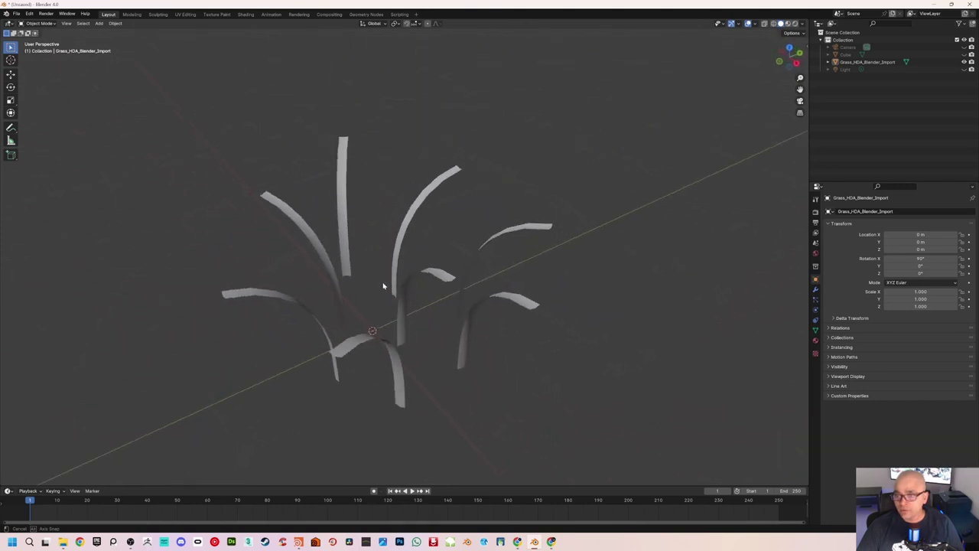
pyautogui.moveTo(383, 286); pyautogui.dragTo(380, 274, button='middle')
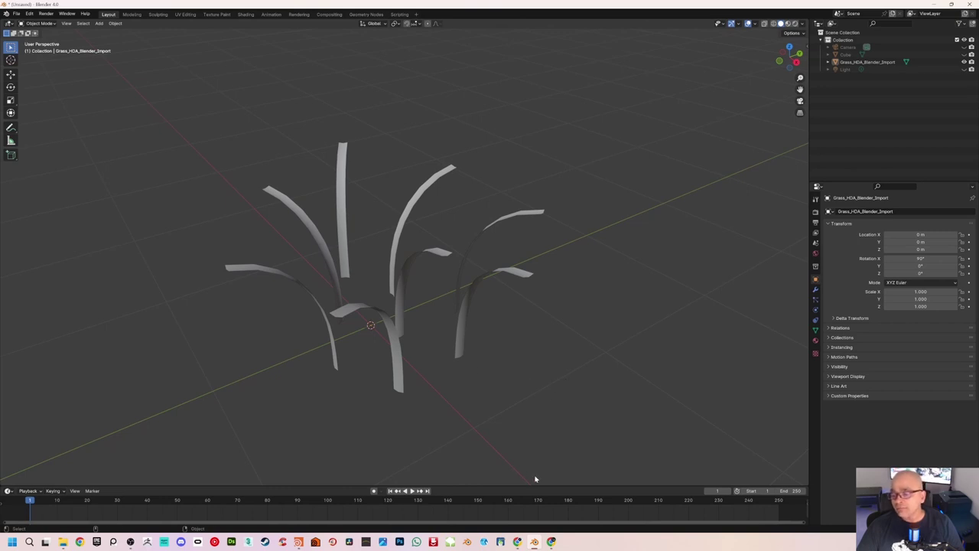
# Step: Switch to Houdini and tumble the viewport to a lower angle on the grass clump
pyautogui.click(299, 541)
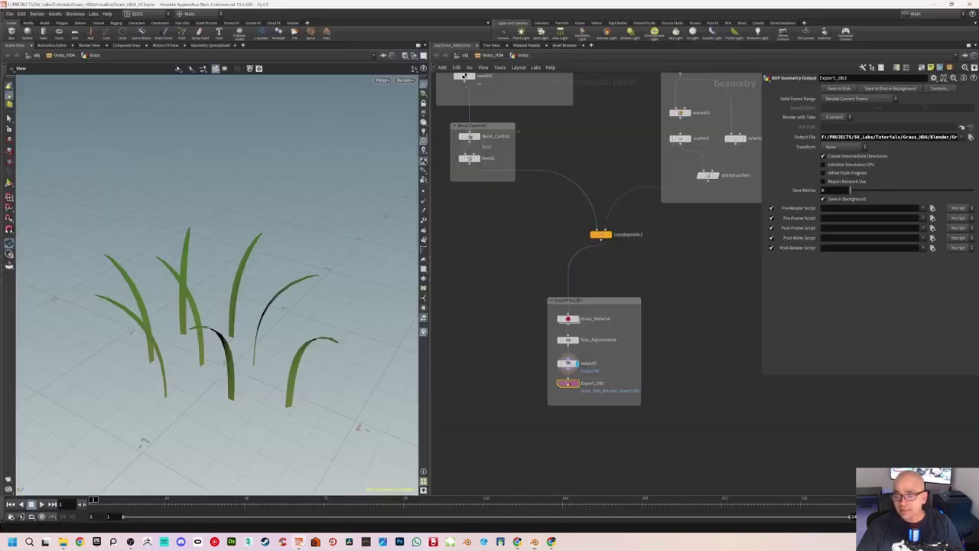
pyautogui.scroll(5, 510, 318)
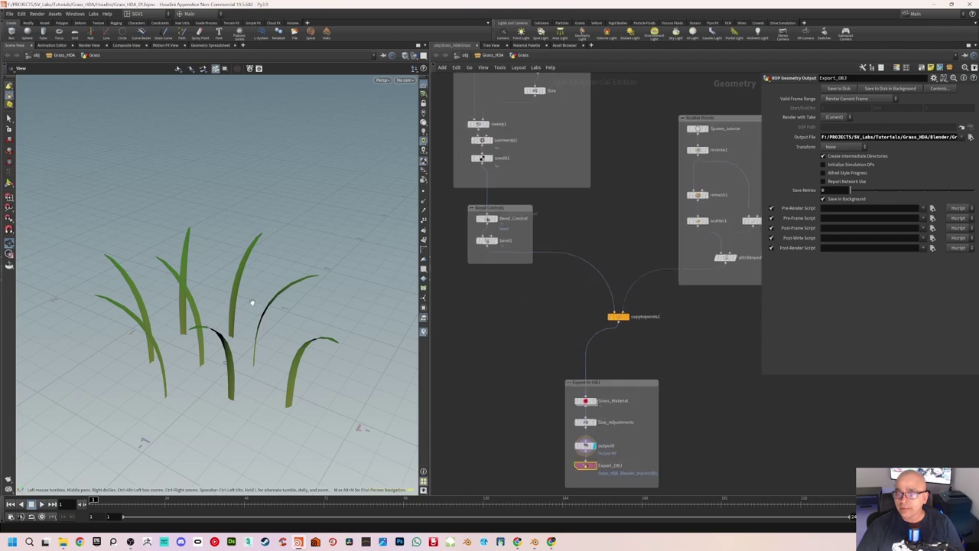
pyautogui.moveTo(252, 302)
pyautogui.mouseDown()
pyautogui.moveTo(260, 276)
pyautogui.moveTo(263, 301)
pyautogui.mouseUp()
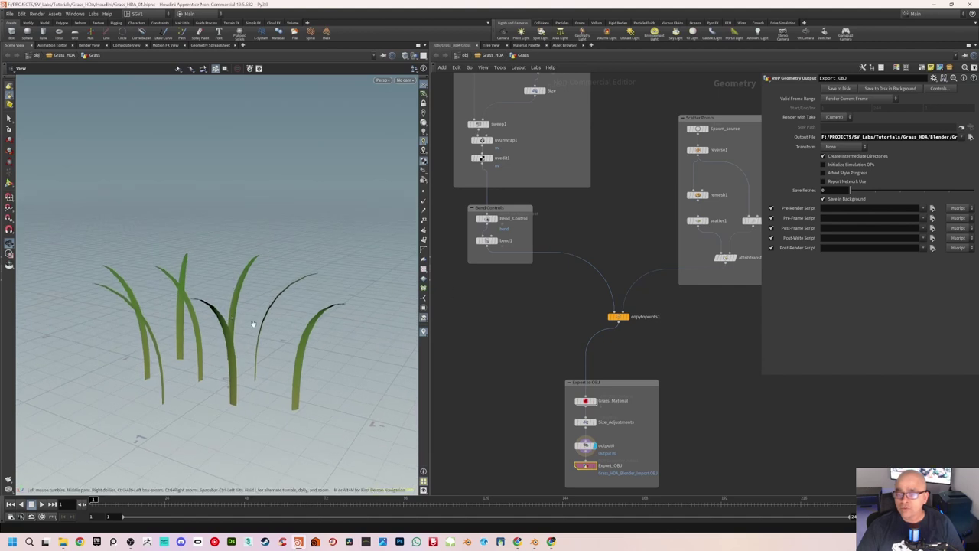
pyautogui.moveTo(251, 305); pyautogui.dragTo(246, 287)
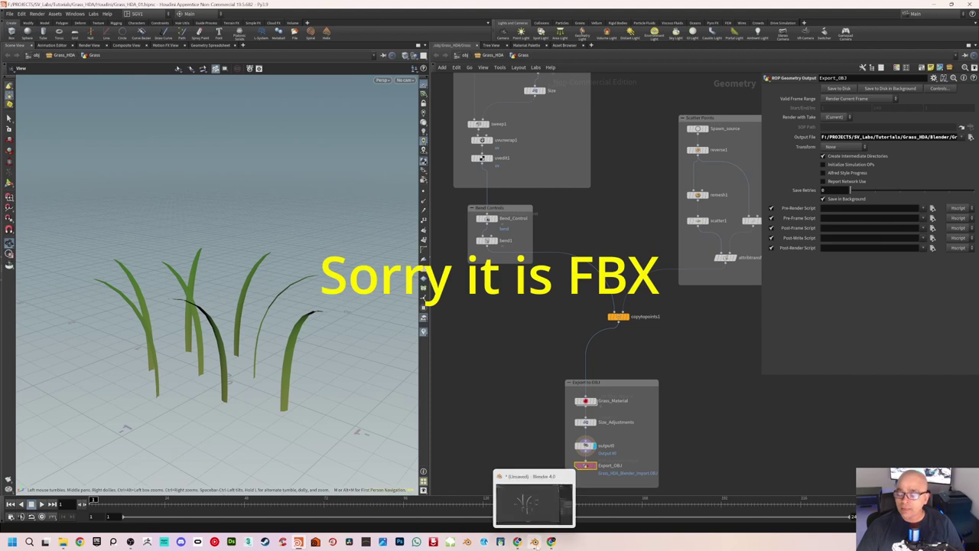
pyautogui.click(536, 512)
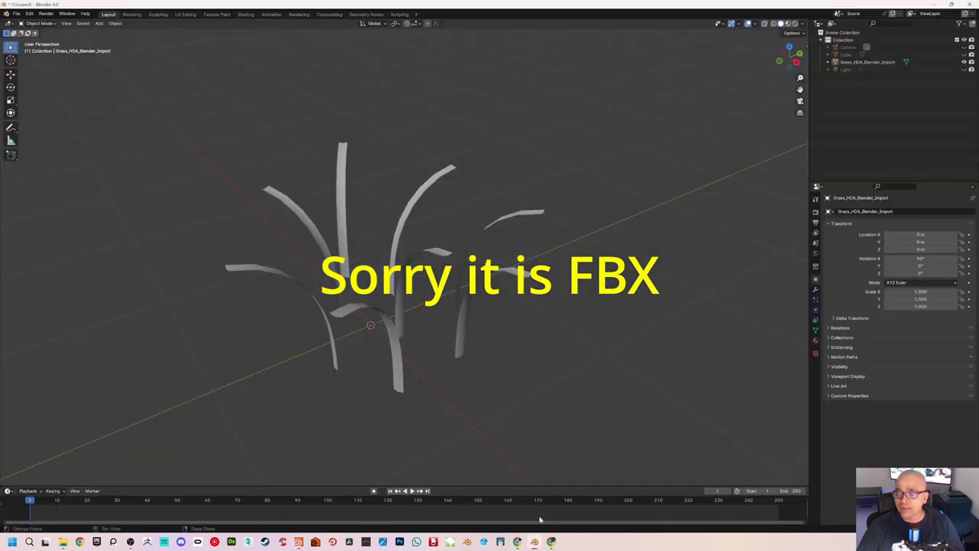
pyautogui.moveTo(504, 322); pyautogui.dragTo(513, 328, button='middle')
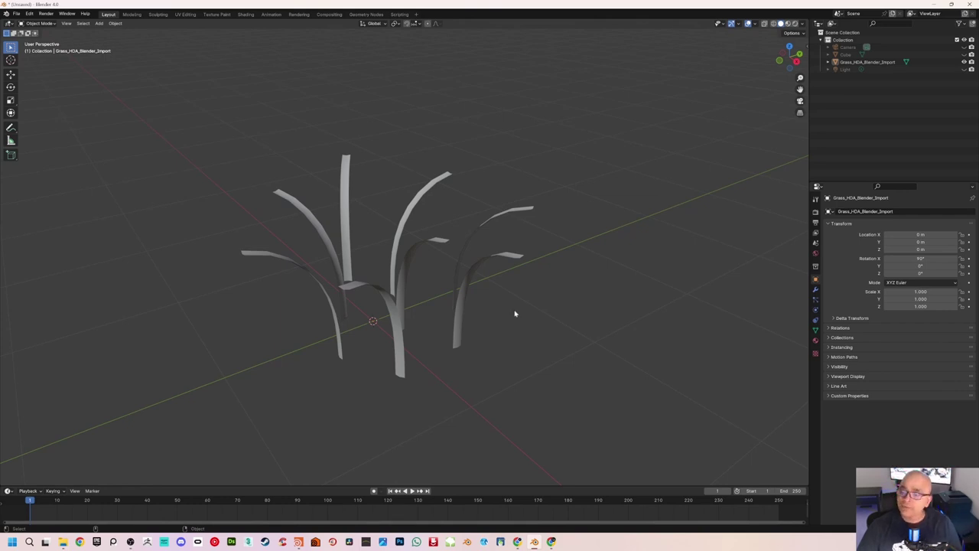
pyautogui.moveTo(504, 307); pyautogui.dragTo(508, 308, button='middle')
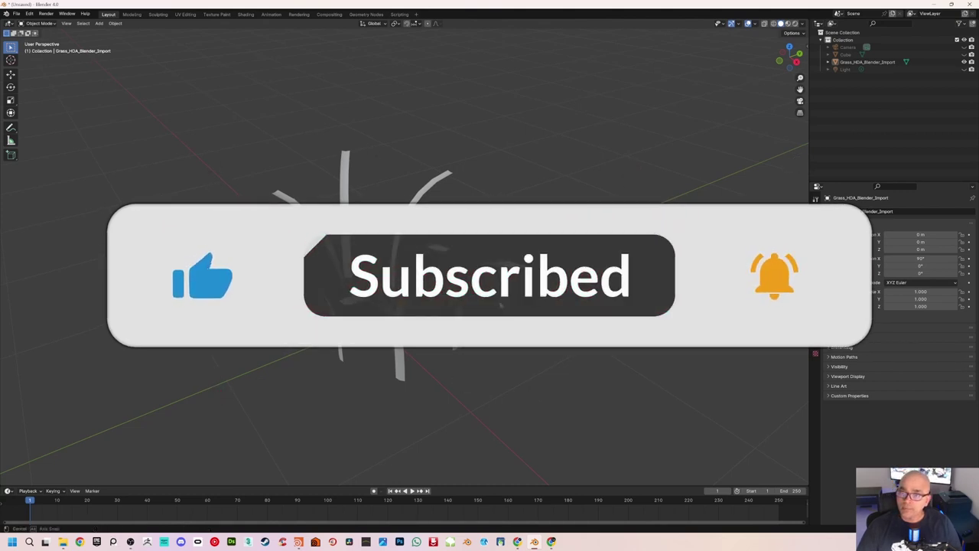
pyautogui.moveTo(508, 307); pyautogui.dragTo(501, 302, button='middle')
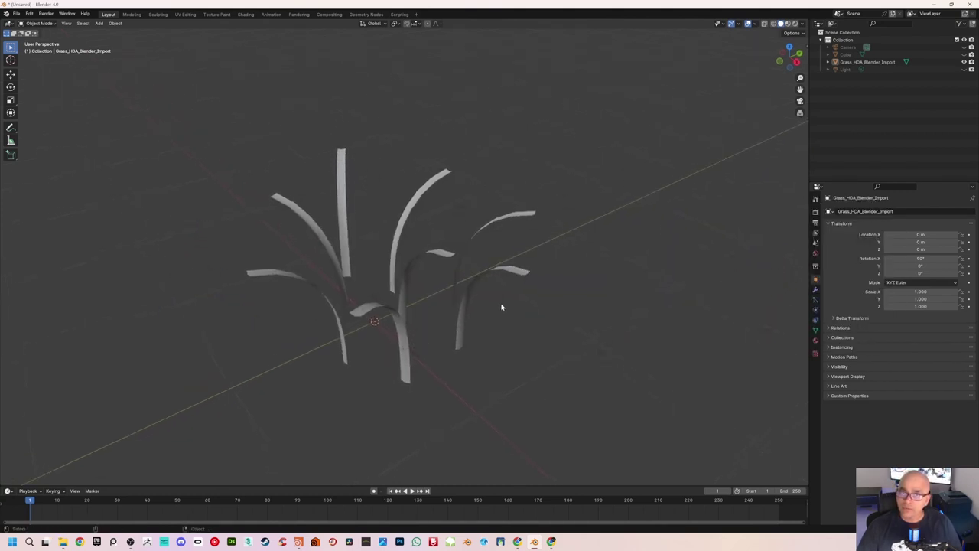